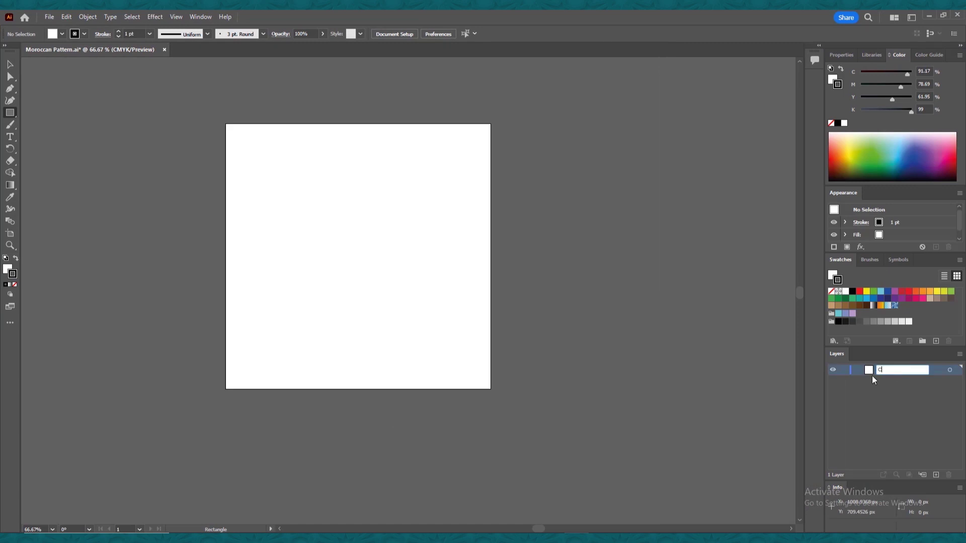
# Name the layer "Contructional Divisions" and draw a circle about 446 px in diameter on the artboard
pyautogui.write('Contructional divisions')
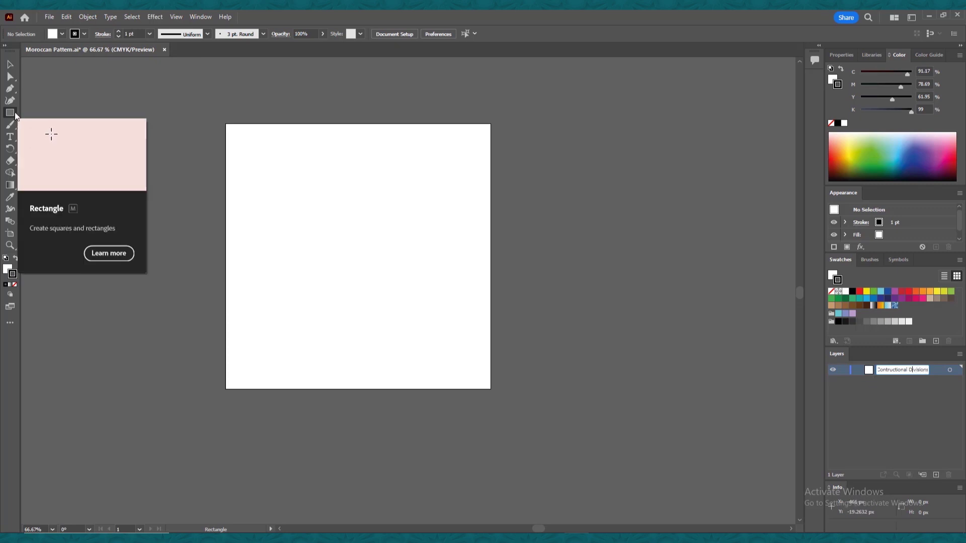
pyautogui.moveTo(15, 115); pyautogui.dragTo(41, 122)
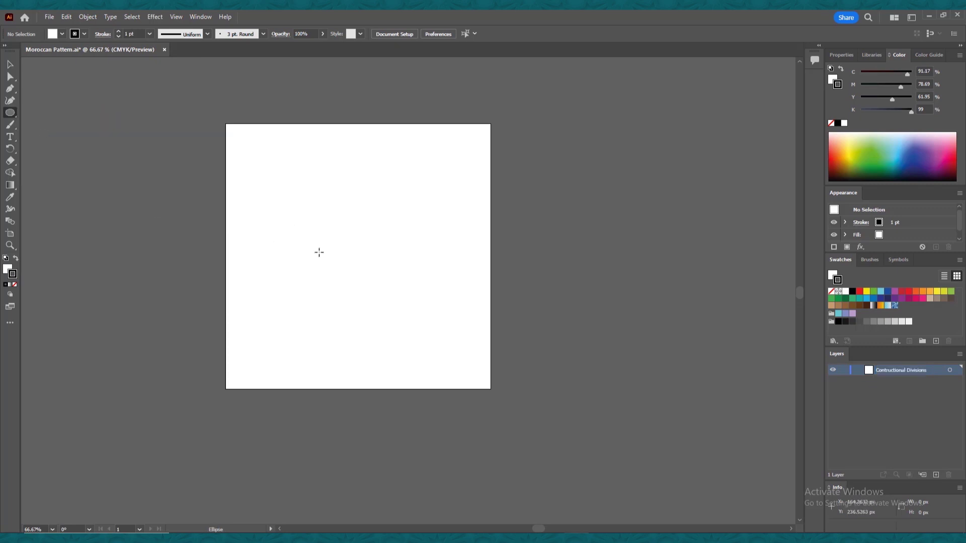
pyautogui.moveTo(350, 241); pyautogui.dragTo(450, 338)
# Remove the circle's fill and set its stroke colour to turquoise 07d3dd
pyautogui.press('x')
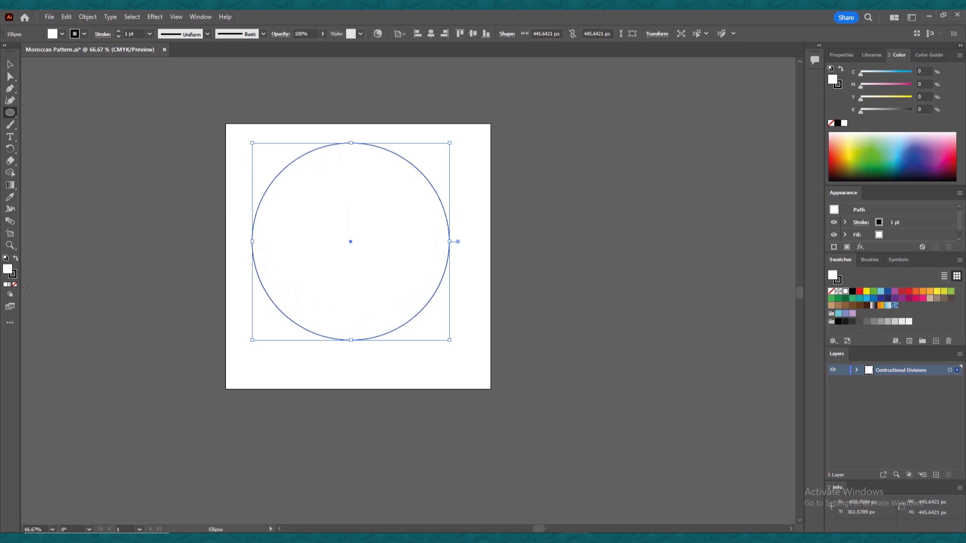
pyautogui.click(14, 285)
pyautogui.doubleClick(13, 274)
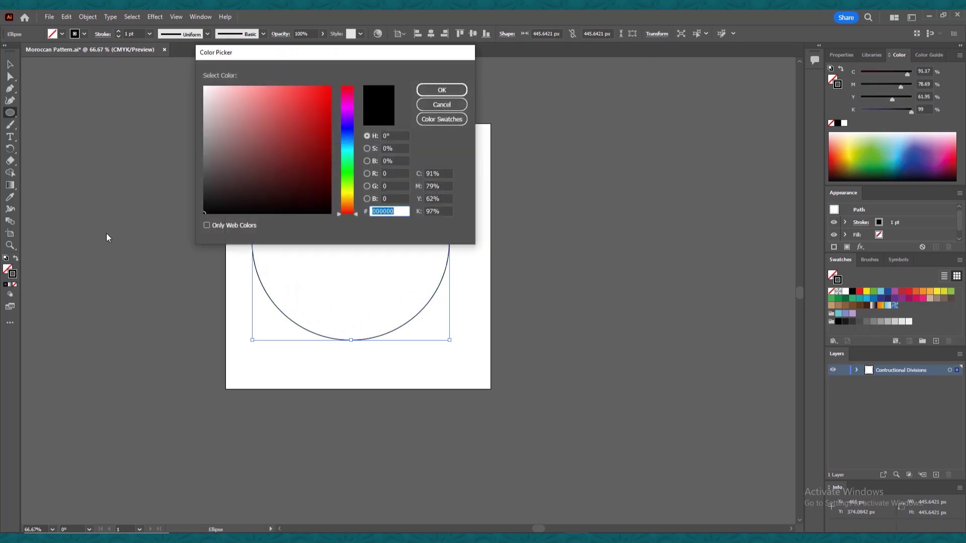
pyautogui.moveTo(345, 160); pyautogui.dragTo(347, 149)
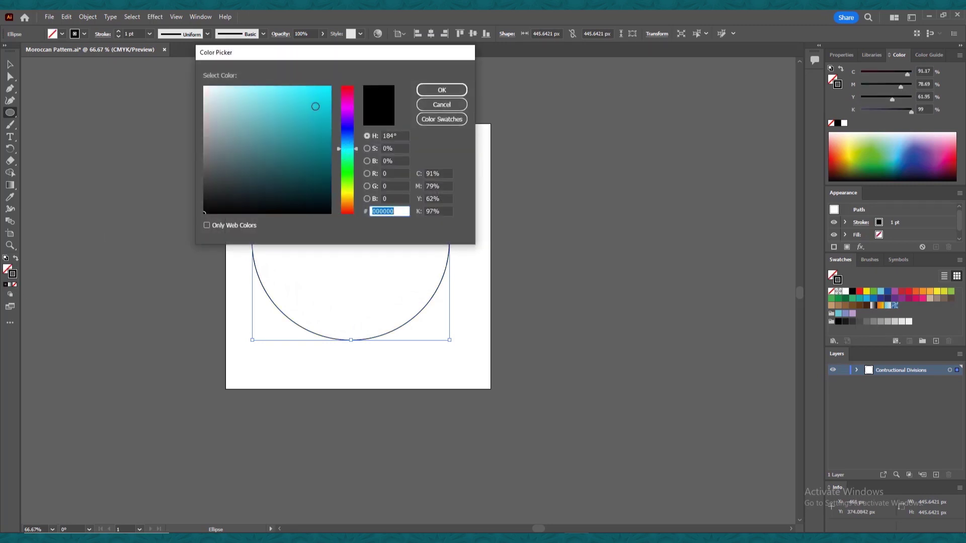
pyautogui.moveTo(309, 104); pyautogui.dragTo(330, 115)
pyautogui.click(328, 101)
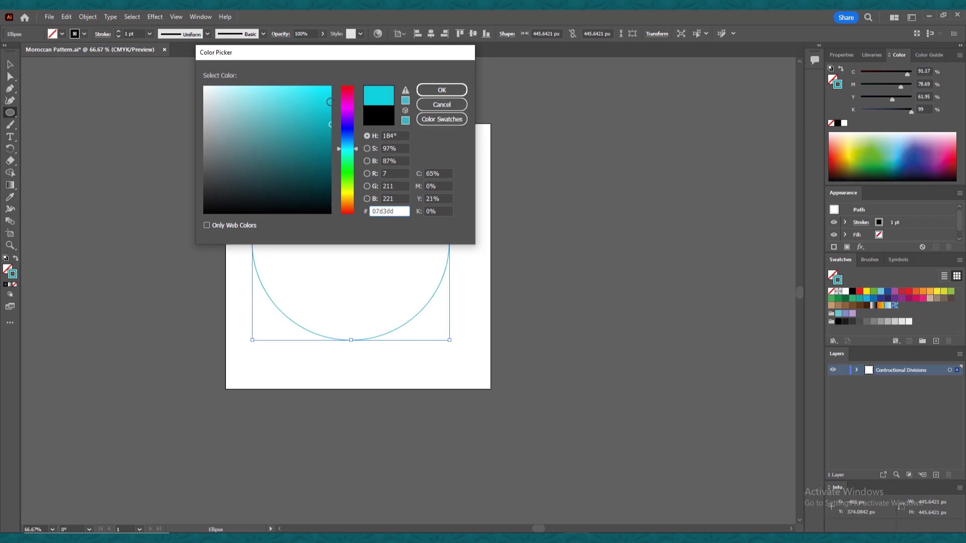
pyautogui.click(442, 90)
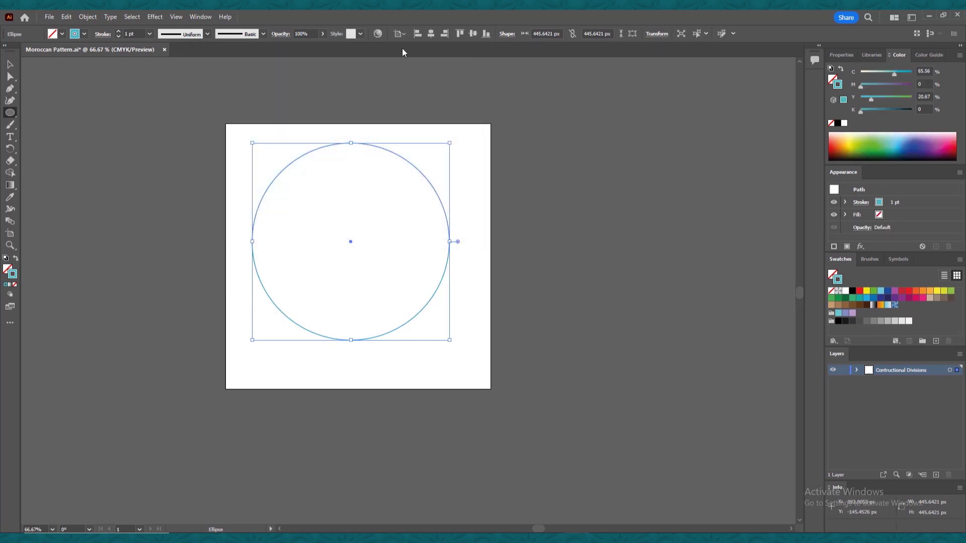
# Centre the circle horizontally and vertically on the artboard
pyautogui.click(404, 34)
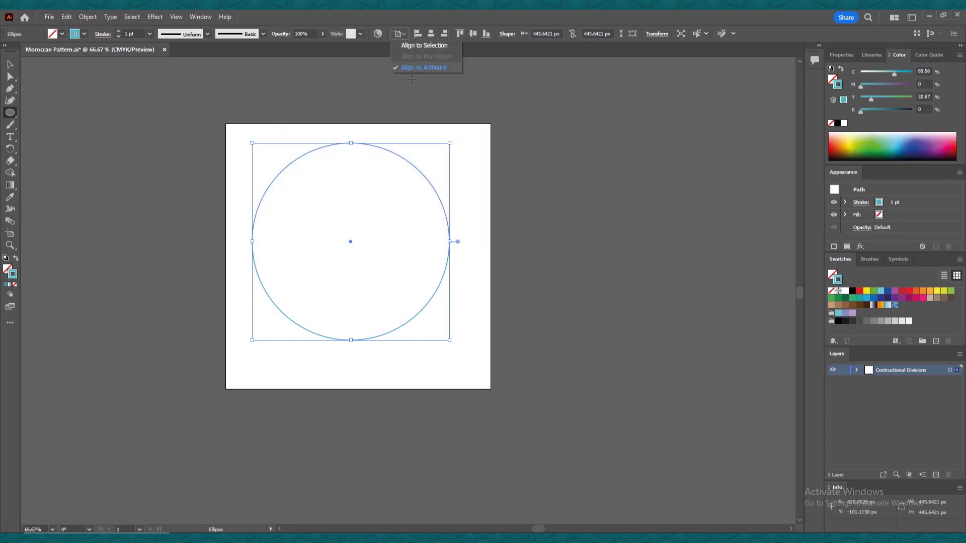
pyautogui.click(424, 68)
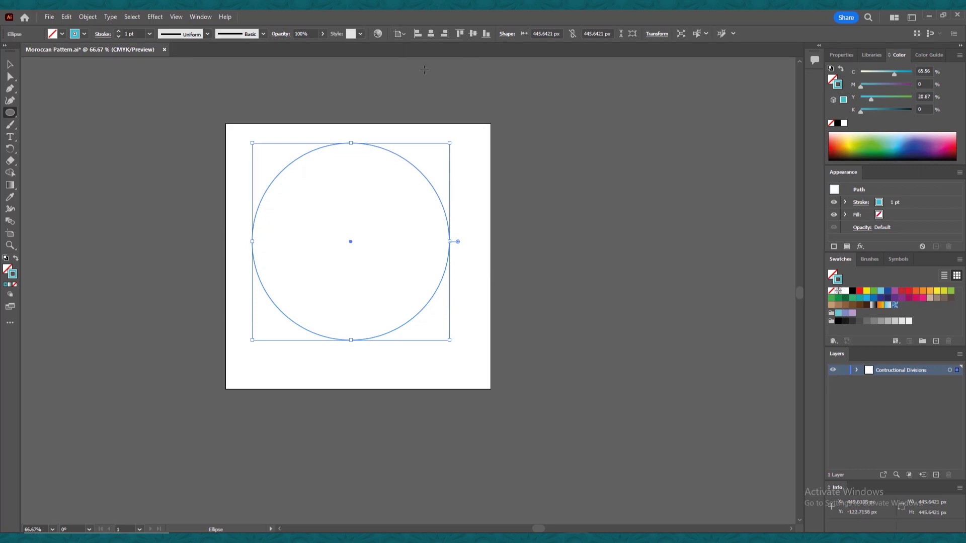
pyautogui.click(431, 34)
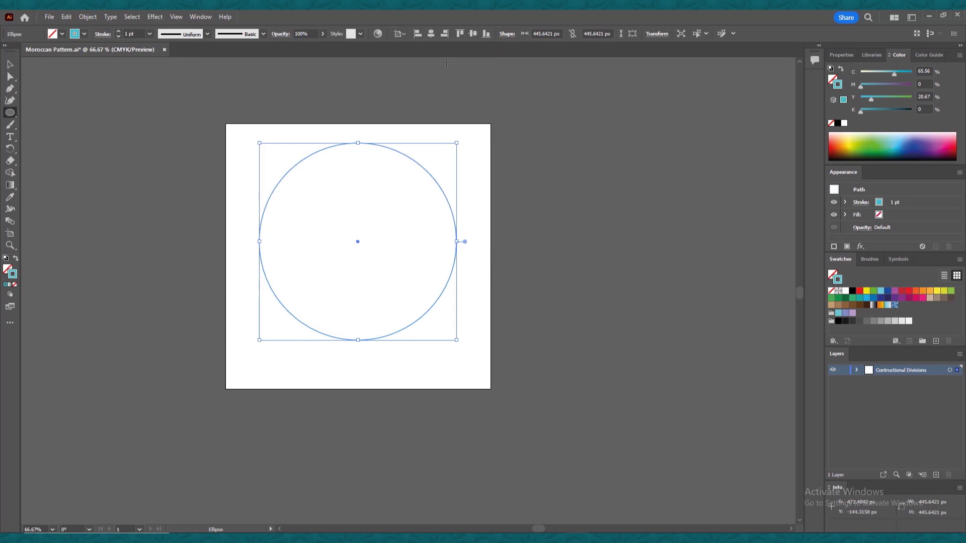
pyautogui.click(473, 35)
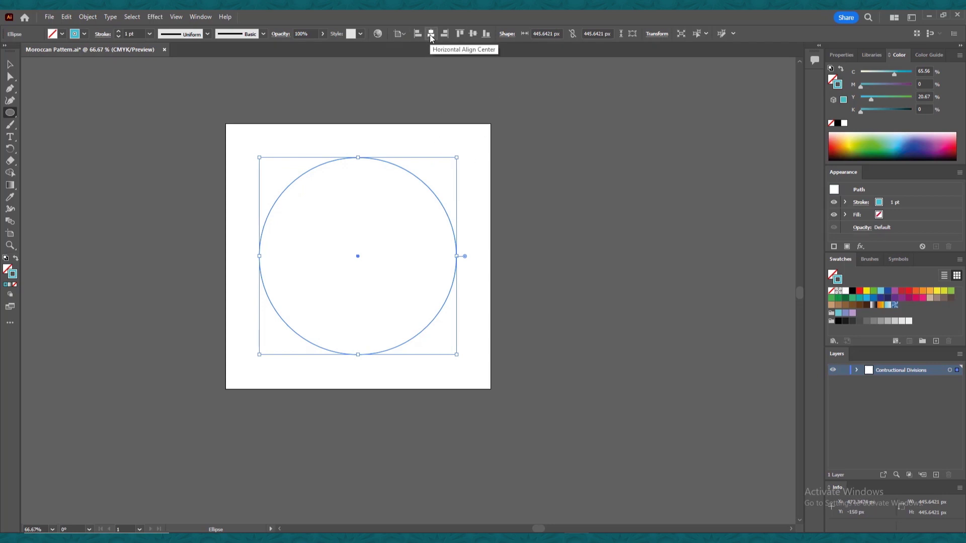
# Draw a vertical line about 568 px long through the circle and centre it on the artboard in both directions
pyautogui.rightClick(10, 113)
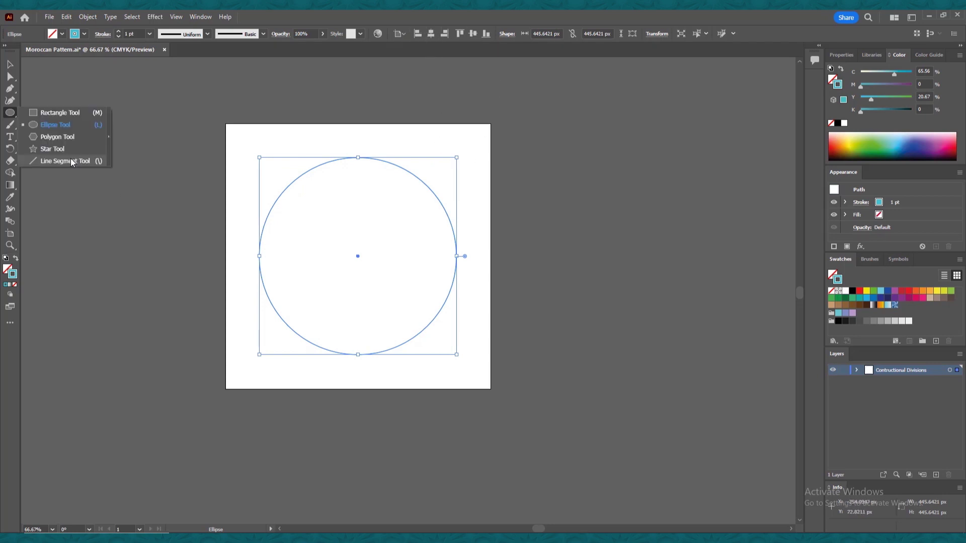
pyautogui.click(83, 162)
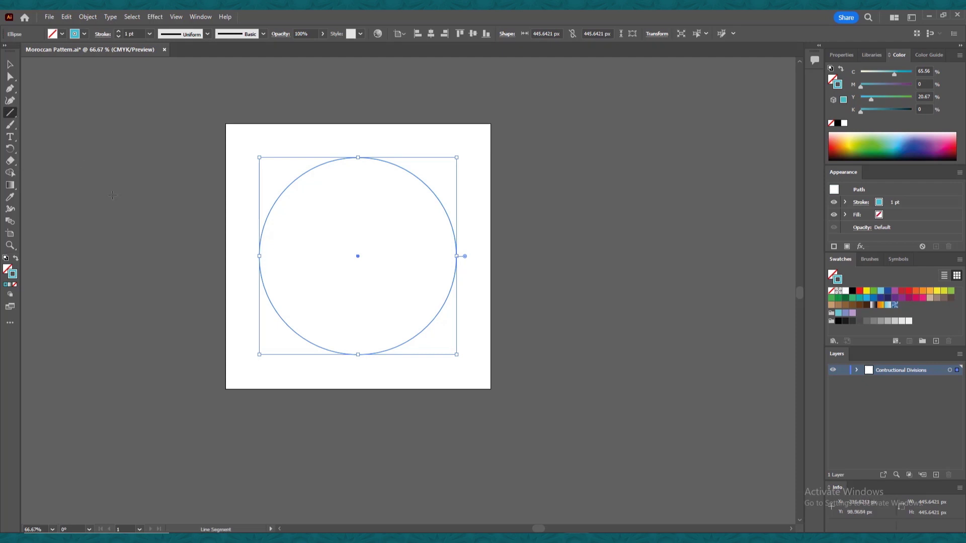
pyautogui.moveTo(358, 133); pyautogui.dragTo(361, 384)
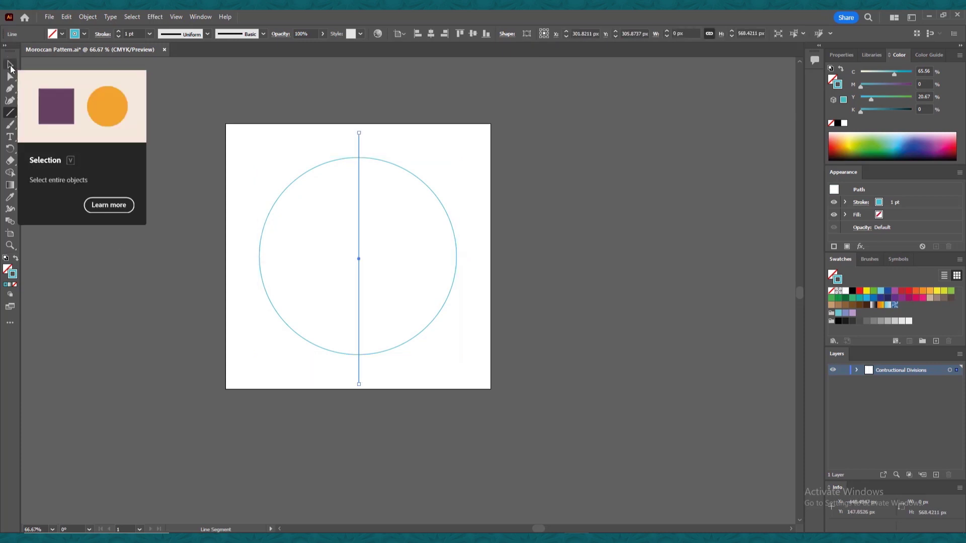
pyautogui.click(431, 34)
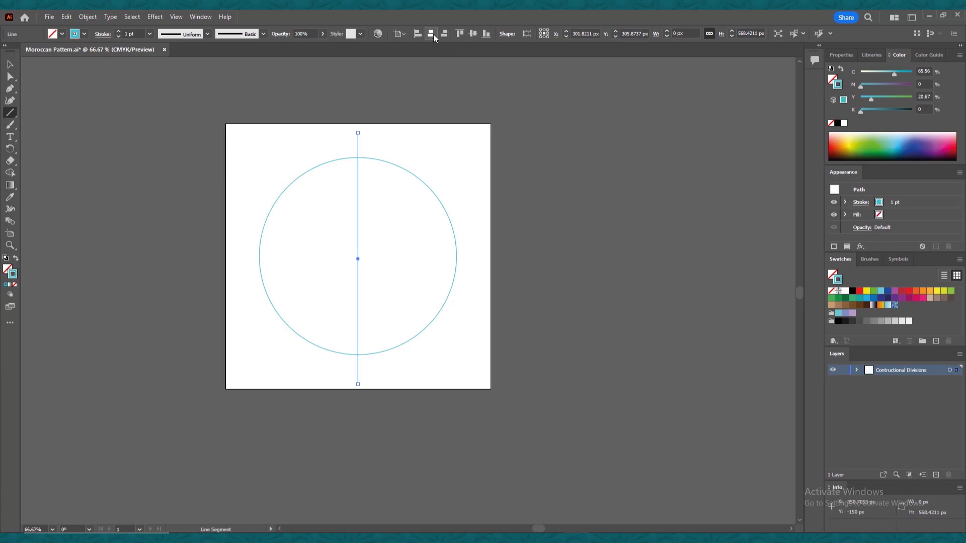
pyautogui.click(473, 34)
# Rotate a copy of the vertical line by 30° about its centre and repeat the transformation four more times
pyautogui.click(10, 149)
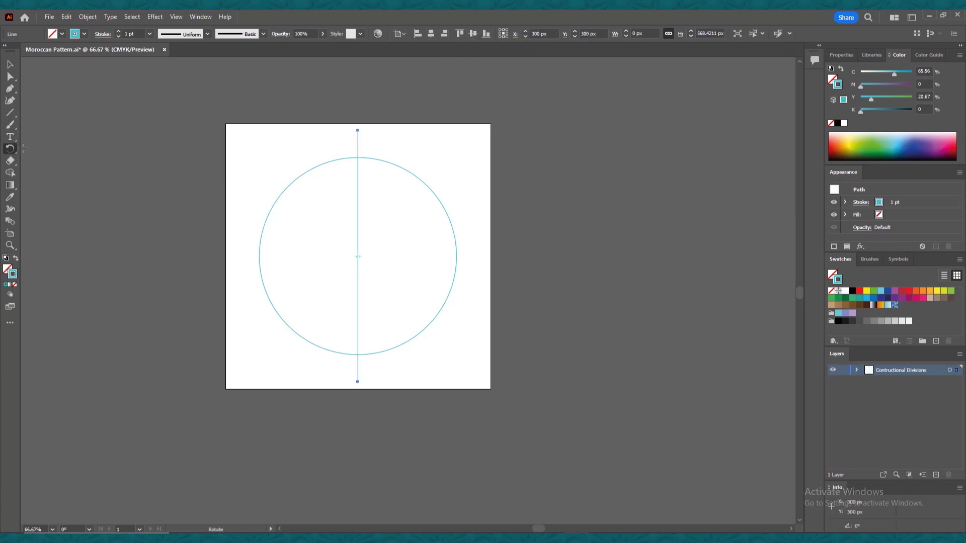
pyautogui.doubleClick(11, 151)
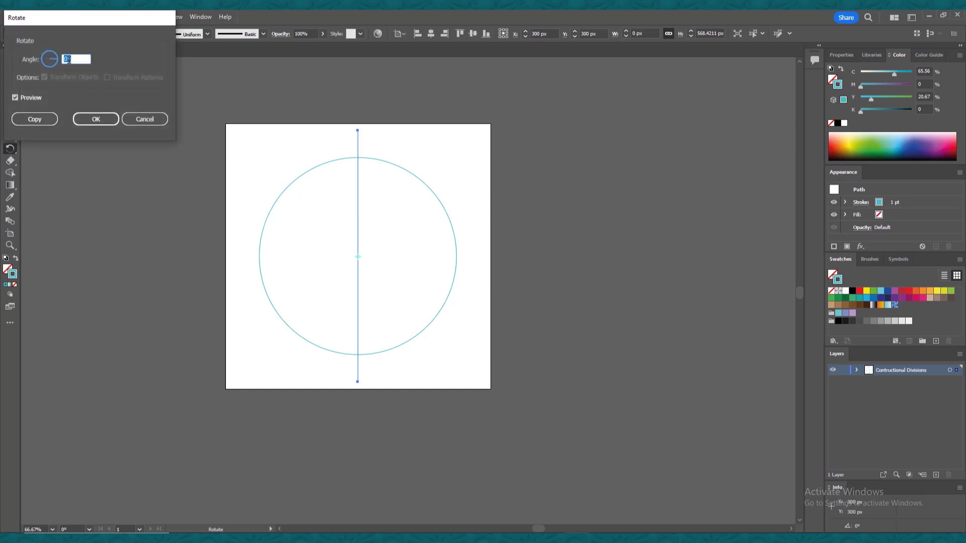
pyautogui.write('30')
pyautogui.click(46, 122)
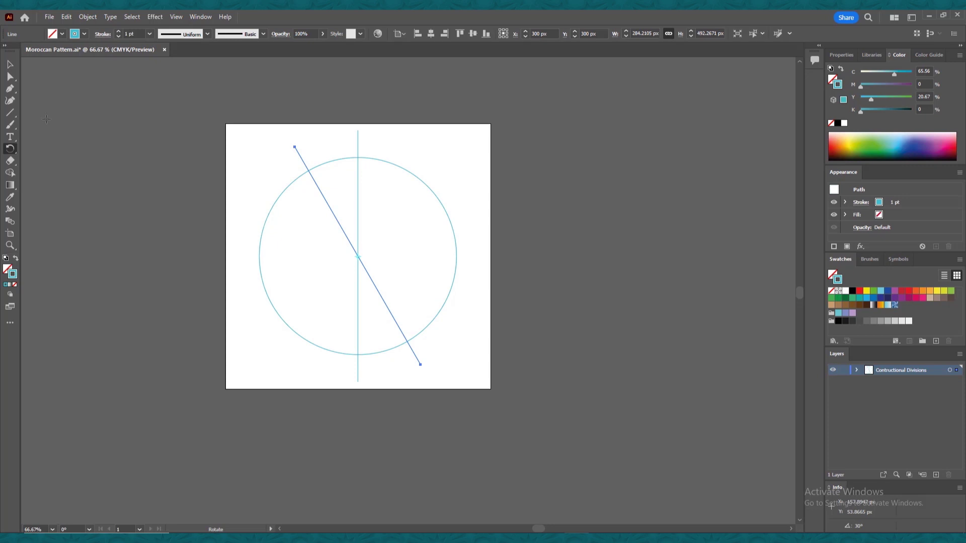
pyautogui.hotkey('ctrl', 'd')
pyautogui.hotkey('ctrl', 'd')
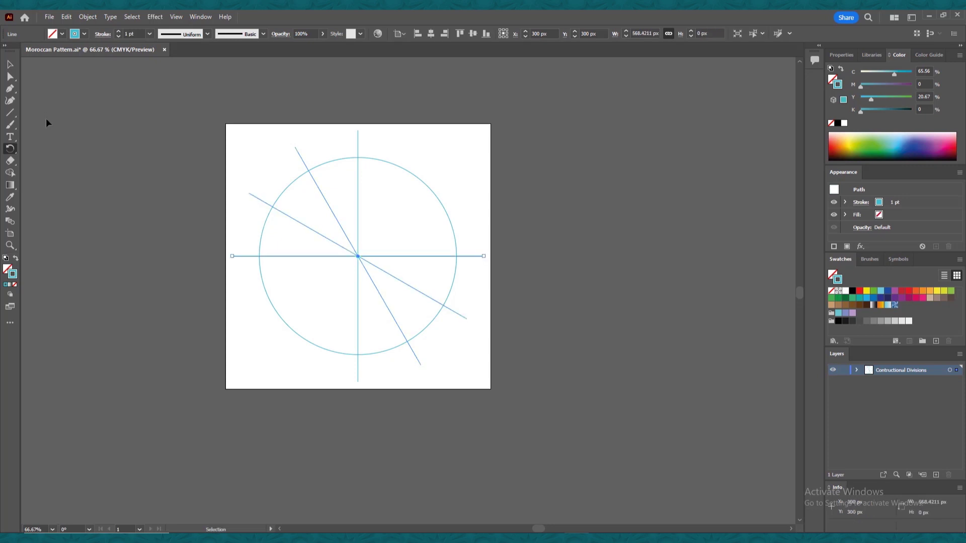
pyautogui.hotkey('ctrl', 'd')
pyautogui.hotkey('ctrl', 'd')
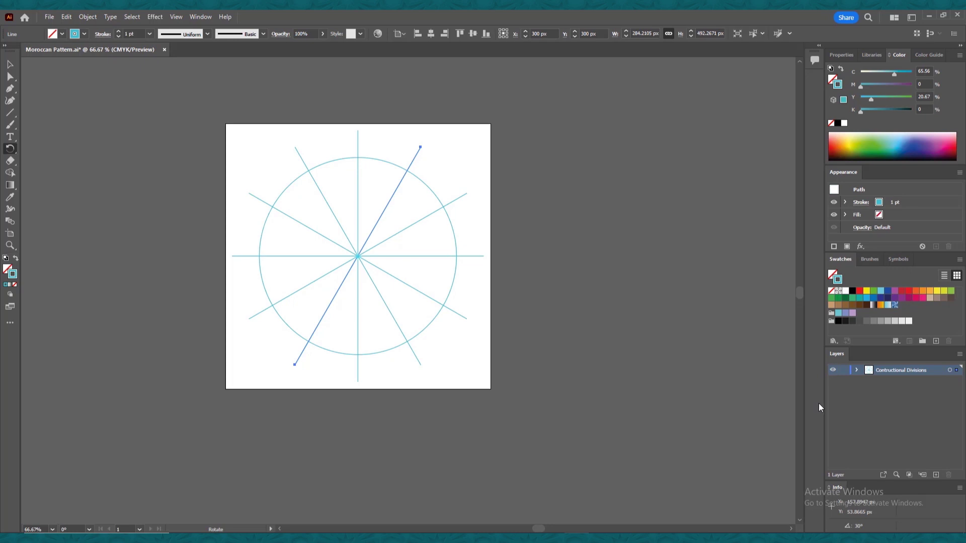
# Lock the Contructional Divisions layer and add a new layer named "Hegaons" above it
pyautogui.click(845, 371)
pyautogui.click(937, 475)
pyautogui.doubleClick(885, 371)
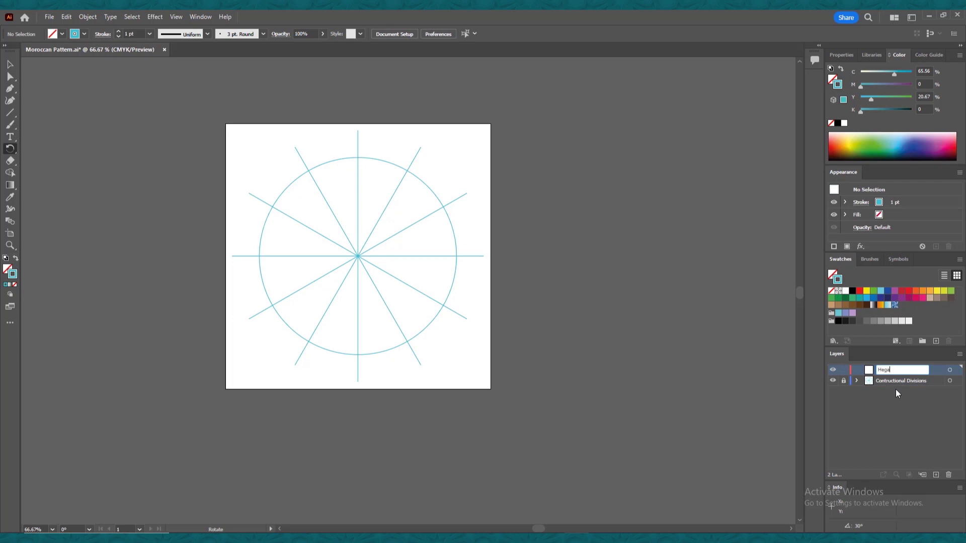
# Set the stroke colour to red and turn on Smart Guides
pyautogui.click(929, 291)
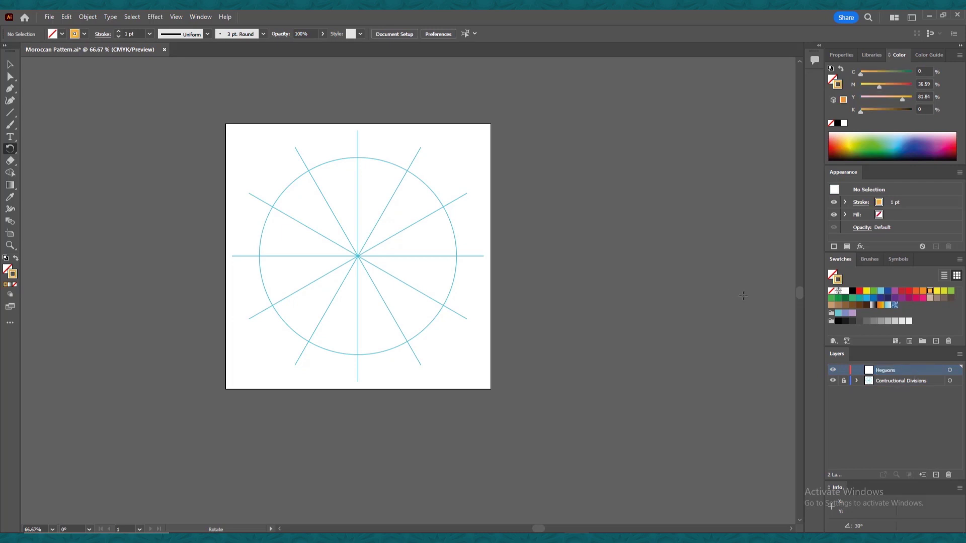
pyautogui.click(908, 291)
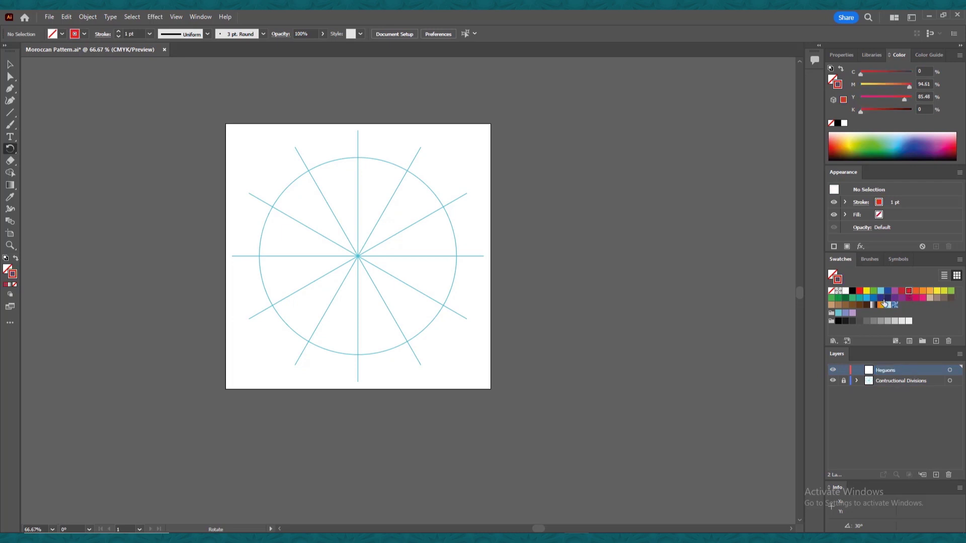
pyautogui.click(176, 17)
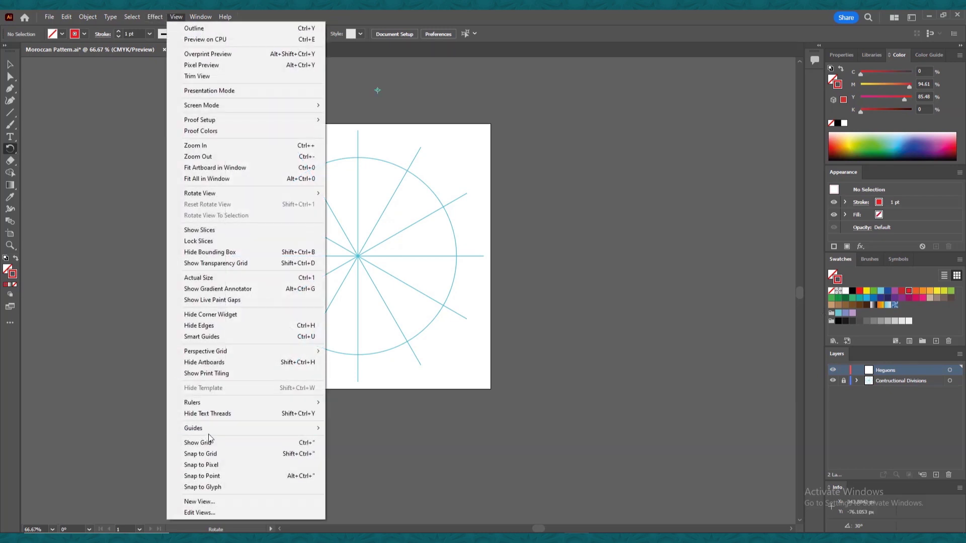
pyautogui.click(231, 337)
# Draw a hexagon from six line segments joining every second point where the division lines meet the circle, starting at its topmost point
pyautogui.press('\\')
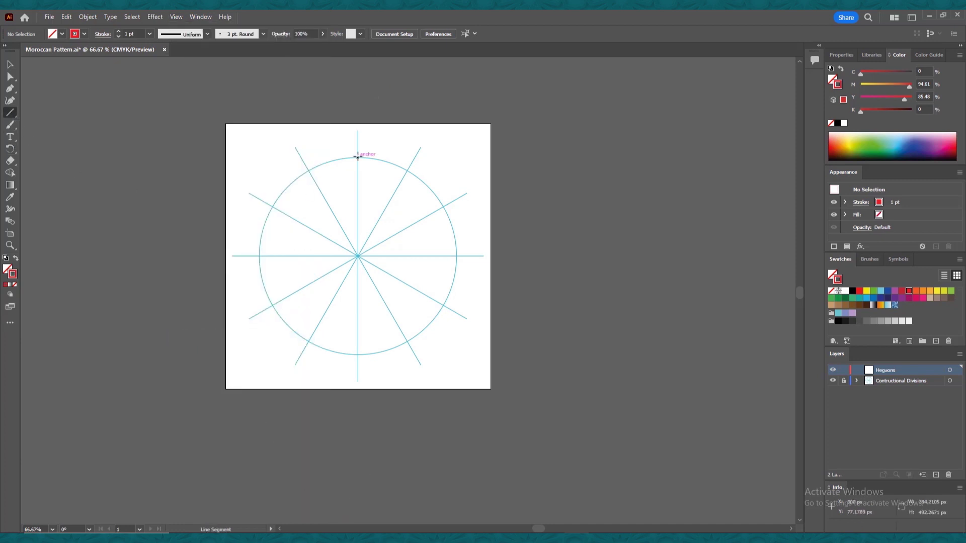
pyautogui.moveTo(357, 157); pyautogui.dragTo(443, 206)
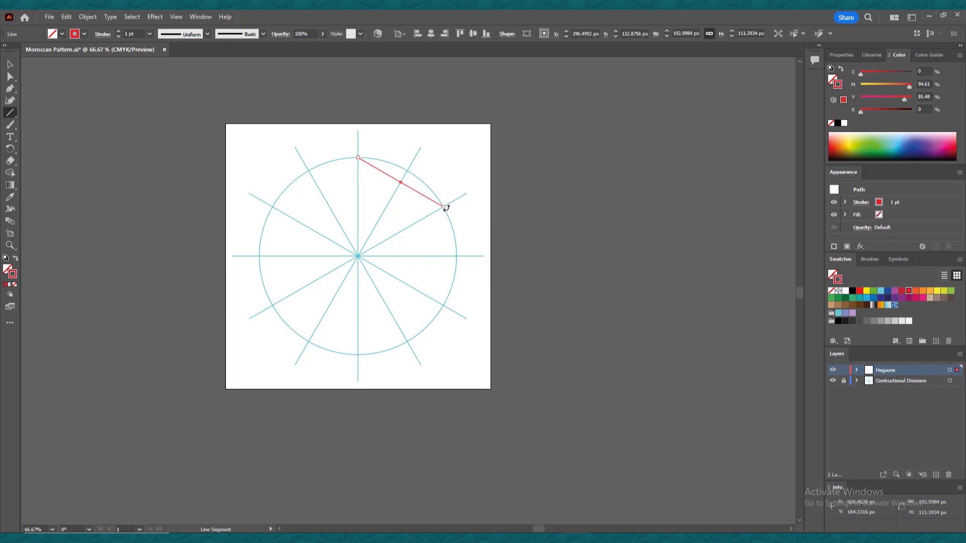
pyautogui.moveTo(445, 207); pyautogui.dragTo(358, 355)
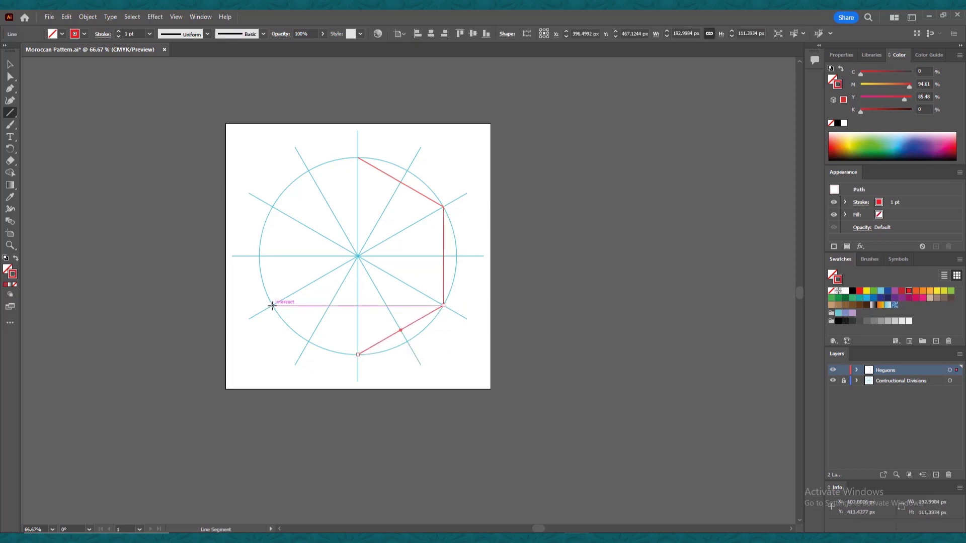
pyautogui.moveTo(273, 305); pyautogui.dragTo(358, 355)
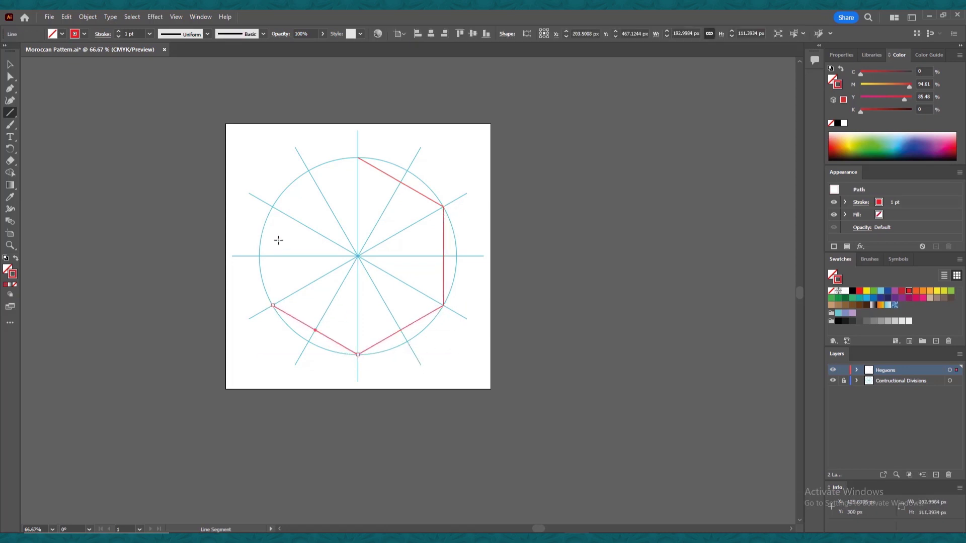
pyautogui.moveTo(272, 206); pyautogui.dragTo(272, 306)
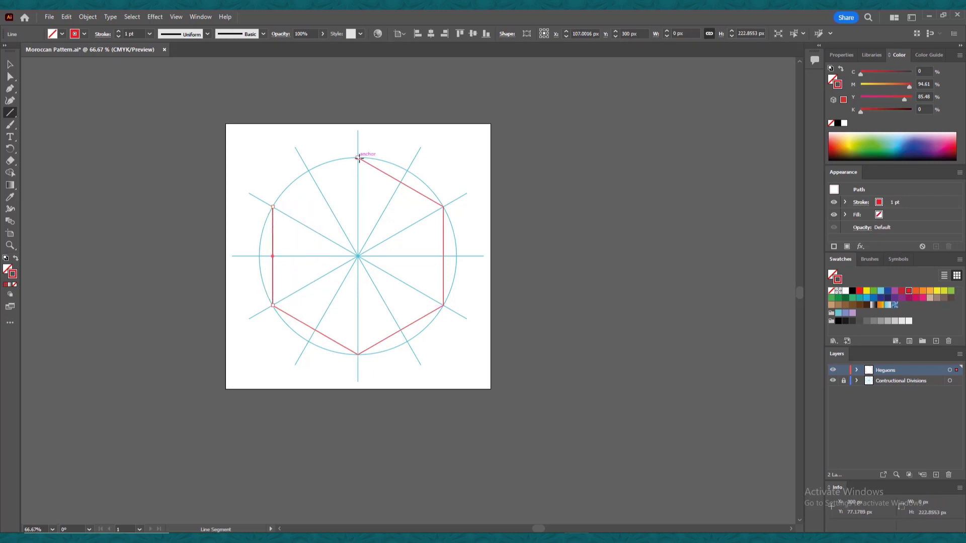
pyautogui.moveTo(356, 157); pyautogui.dragTo(273, 207)
pyautogui.press('v')
pyautogui.click(192, 222)
# Select all six hexagon lines and create a copy of them rotated by 30°
pyautogui.press('a')
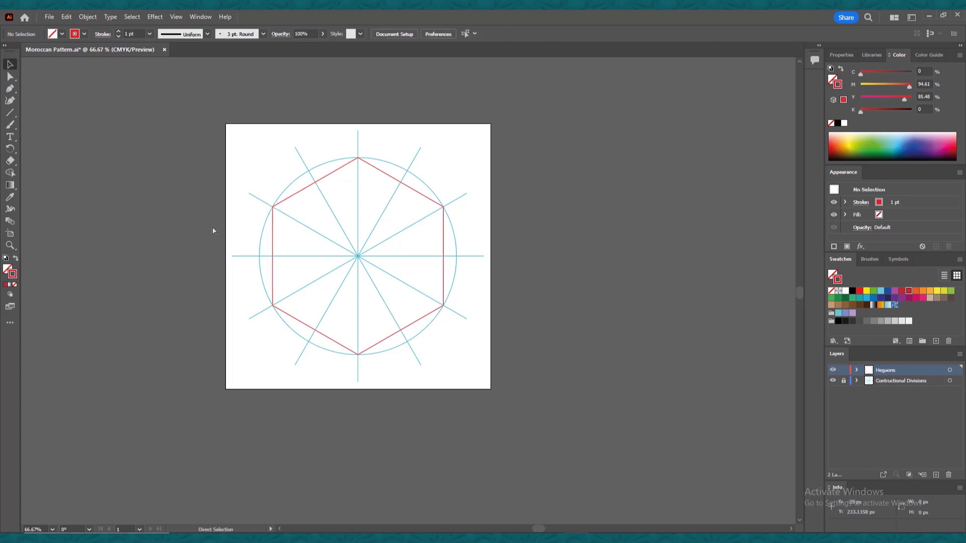
pyautogui.hotkey('ctrl', 'a')
pyautogui.press('v')
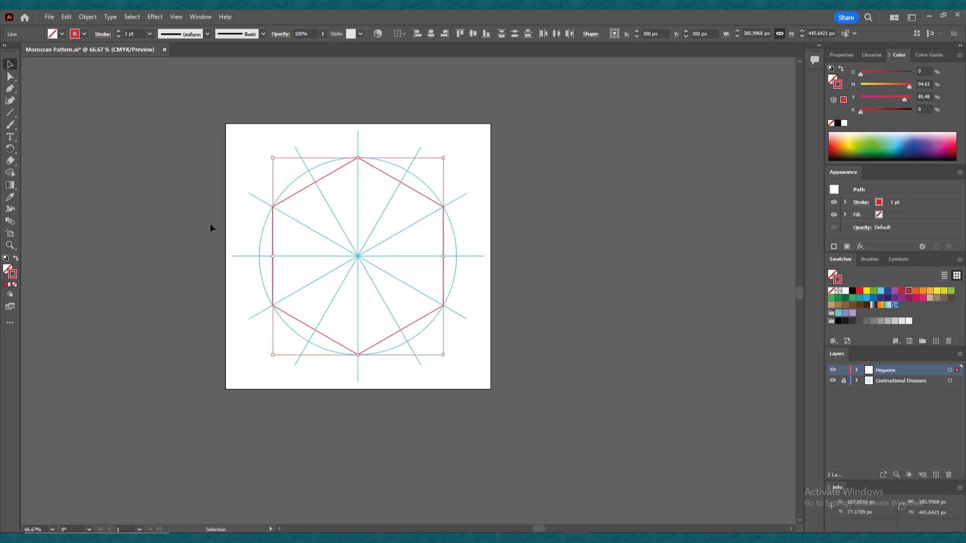
pyautogui.doubleClick(11, 149)
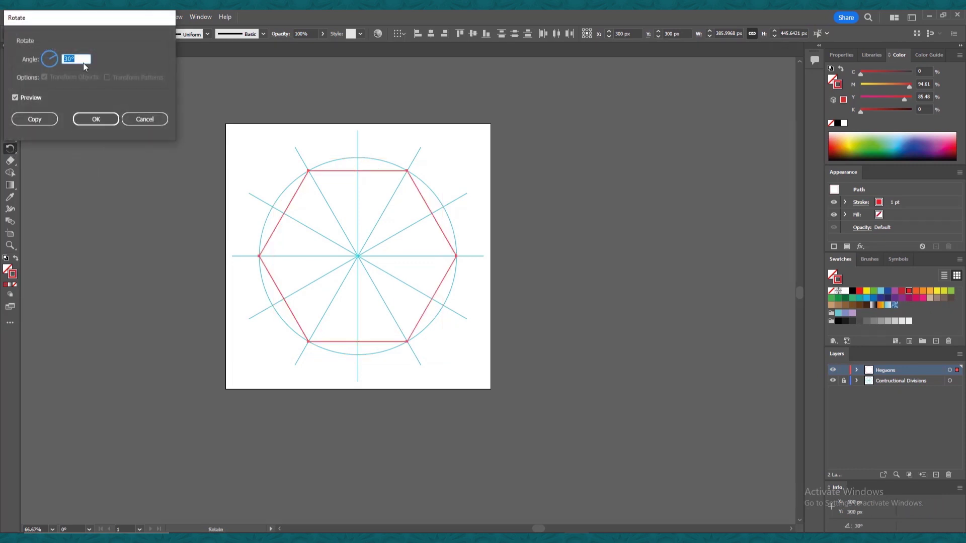
pyautogui.click(49, 120)
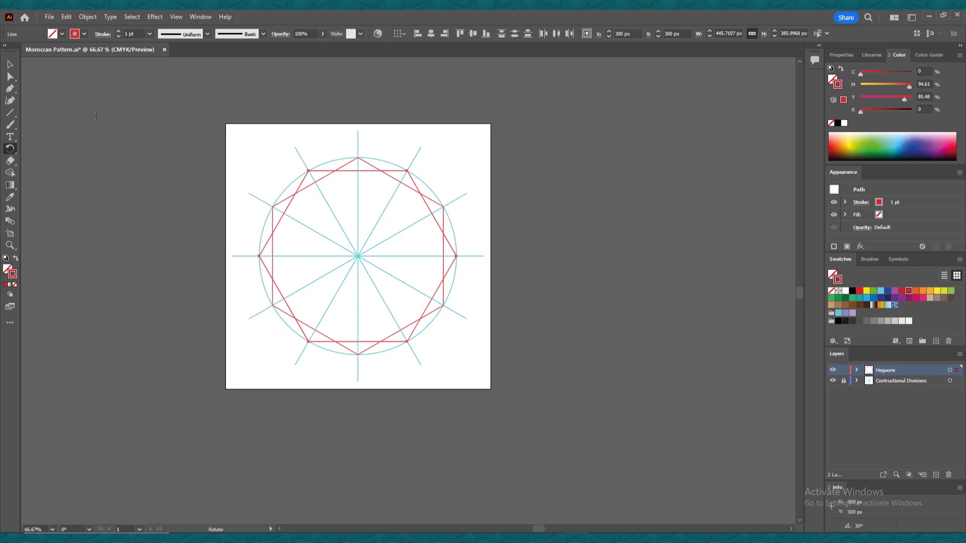
# Lock the Hegaons layer and add a new layer above it
pyautogui.click(844, 370)
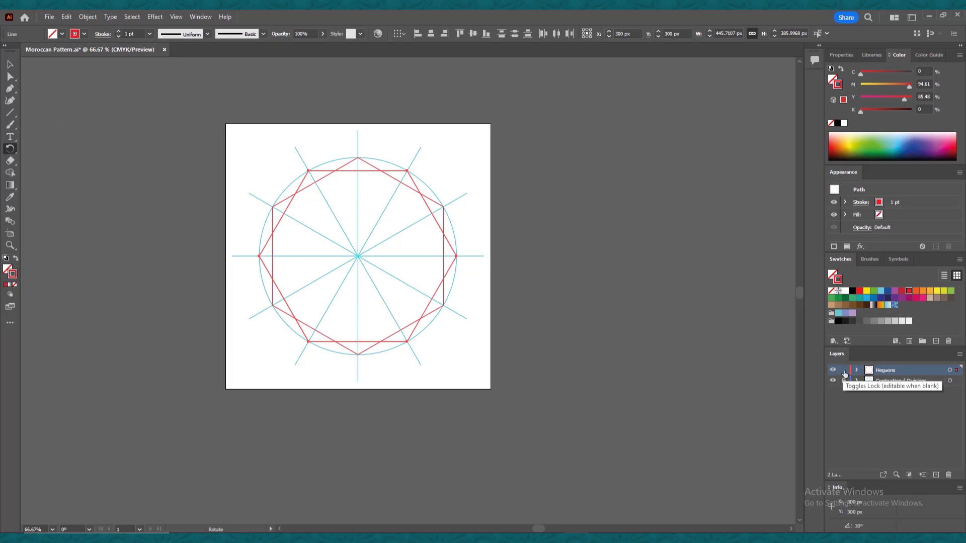
pyautogui.click(936, 475)
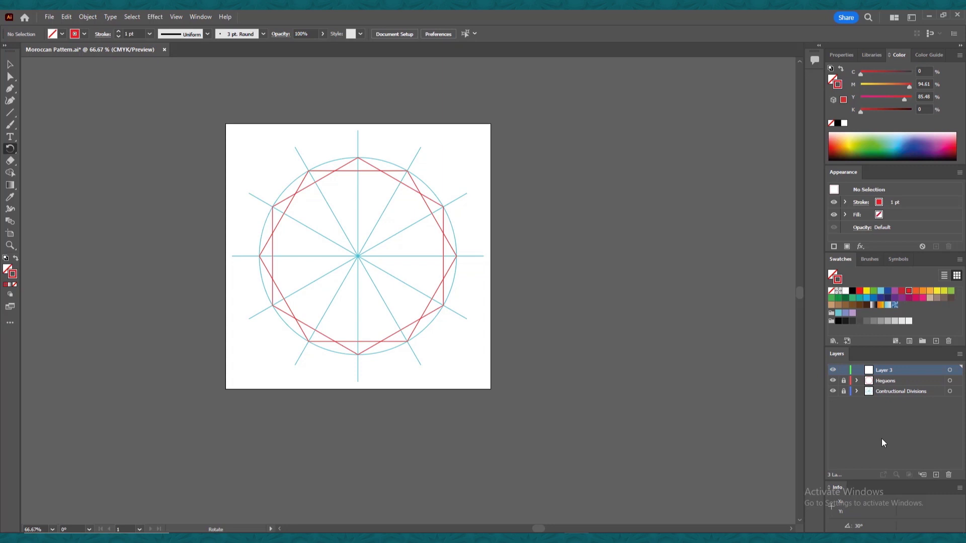
# Rename the new top layer as Squares and set the stroke colour to dark orange
pyautogui.doubleClick(884, 371)
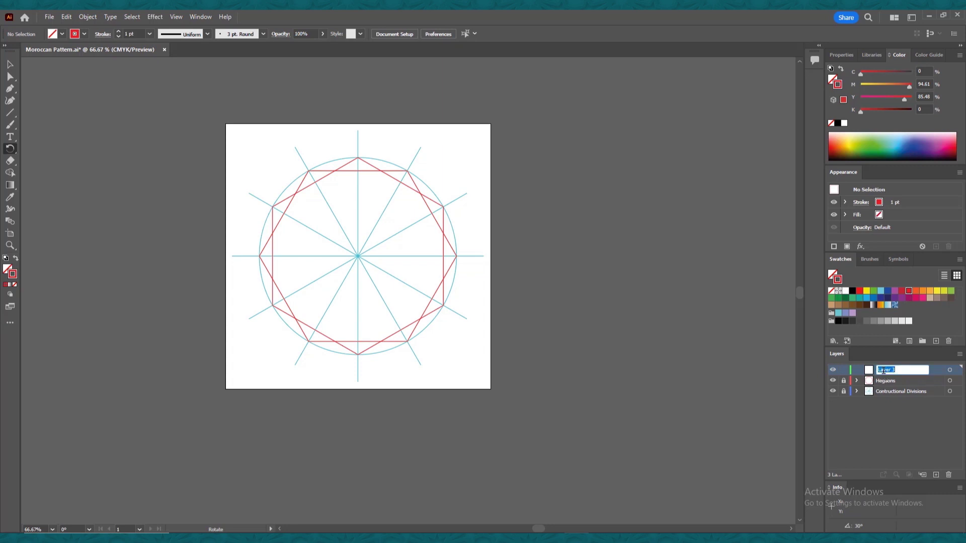
pyautogui.write('Squares')
pyautogui.click(915, 291)
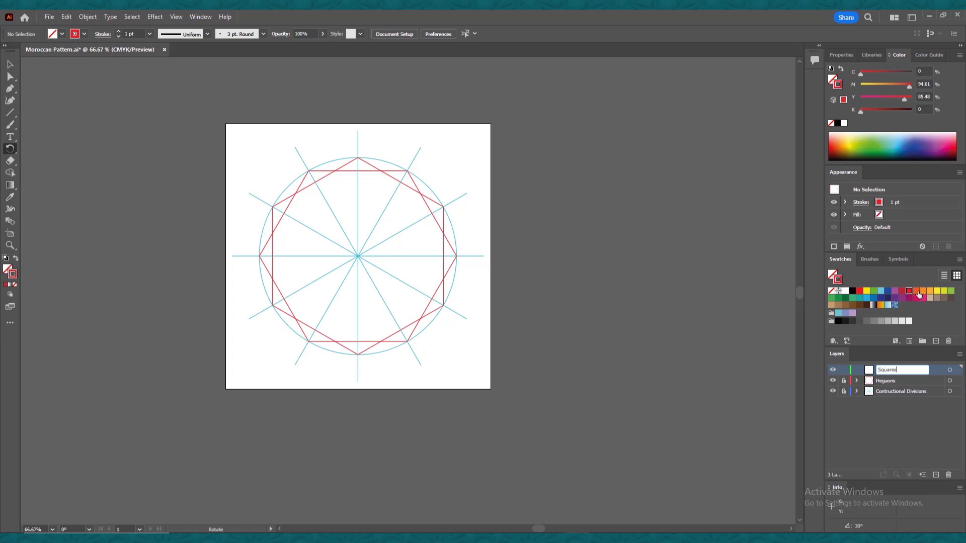
# Draw a square from four line segments joining the points where the vertical and horizontal division lines meet the circle
pyautogui.click(11, 113)
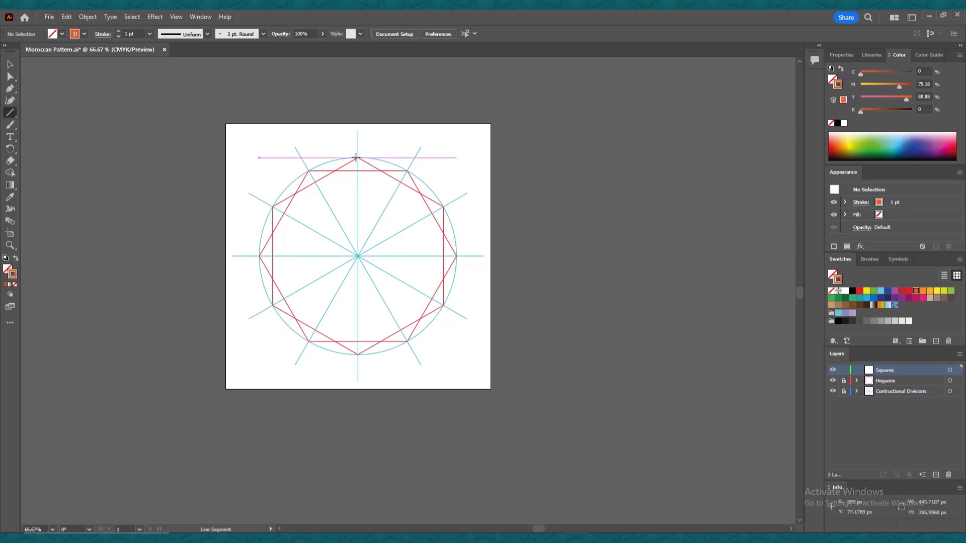
pyautogui.moveTo(357, 158); pyautogui.dragTo(456, 257)
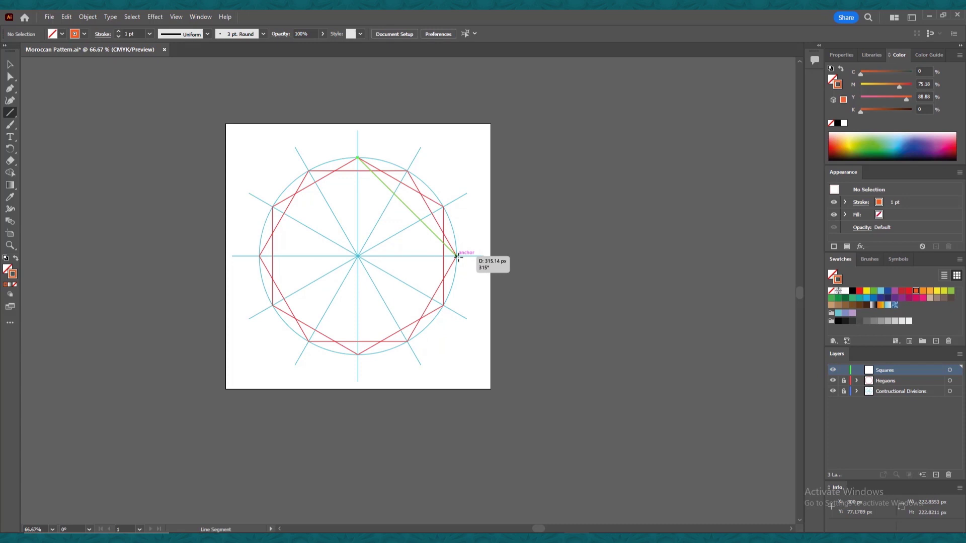
pyautogui.moveTo(457, 256); pyautogui.dragTo(457, 256)
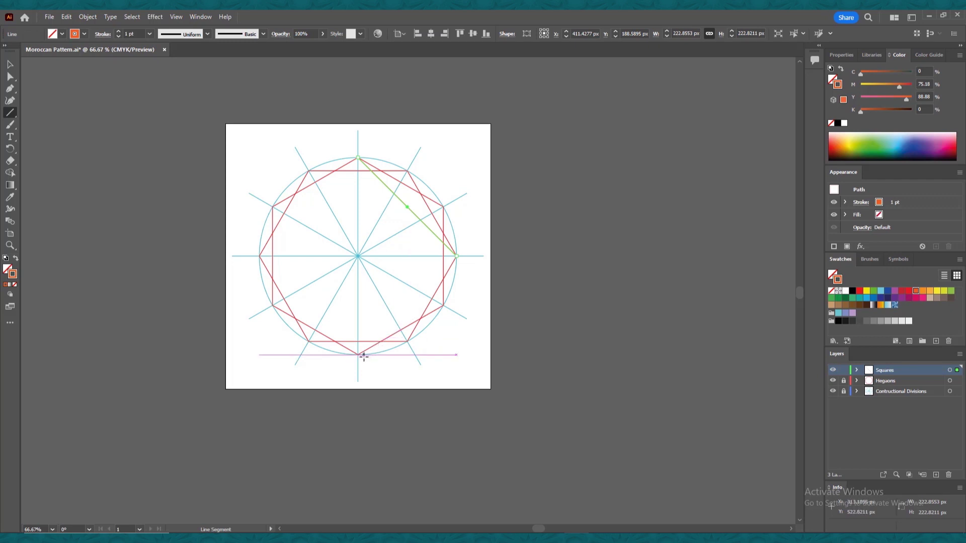
pyautogui.moveTo(358, 354); pyautogui.dragTo(259, 256)
pyautogui.moveTo(456, 256); pyautogui.dragTo(357, 354)
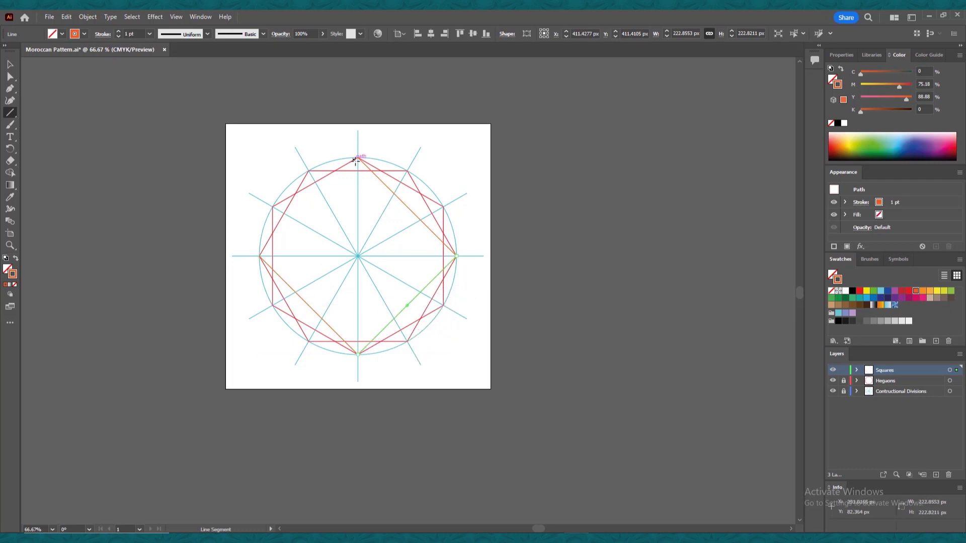
pyautogui.moveTo(357, 160); pyautogui.dragTo(260, 257)
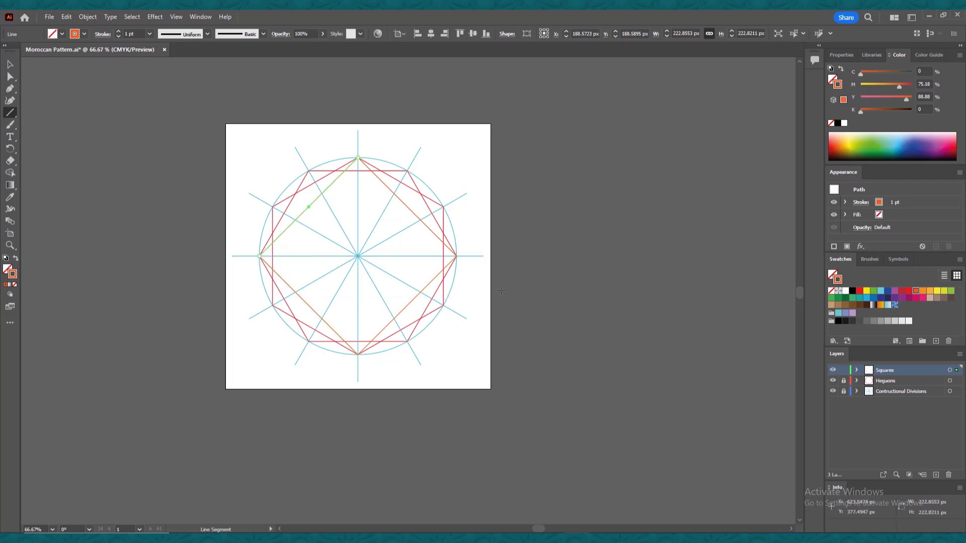
# Select all four square lines and create two copies of them, each rotated a further 30°
pyautogui.hotkey('ctrl', 'a')
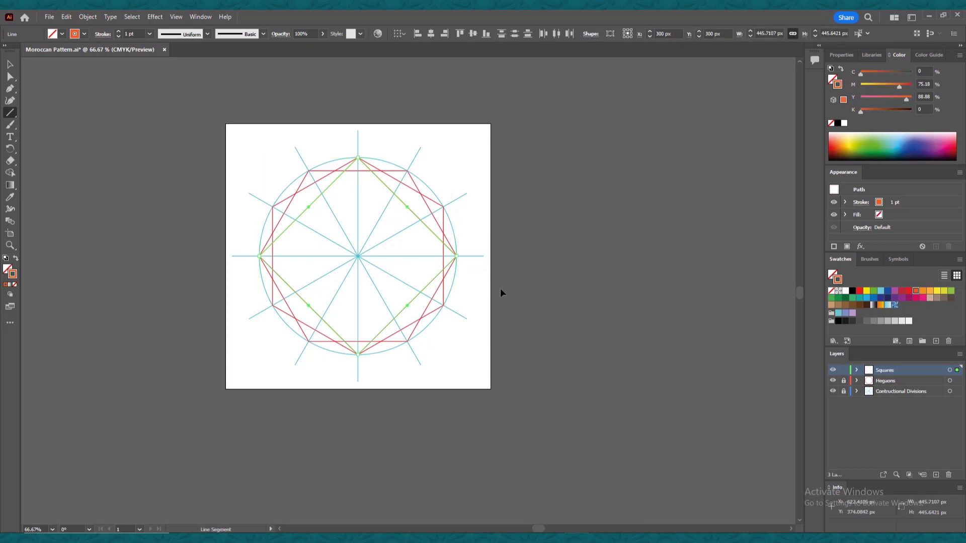
pyautogui.doubleClick(11, 149)
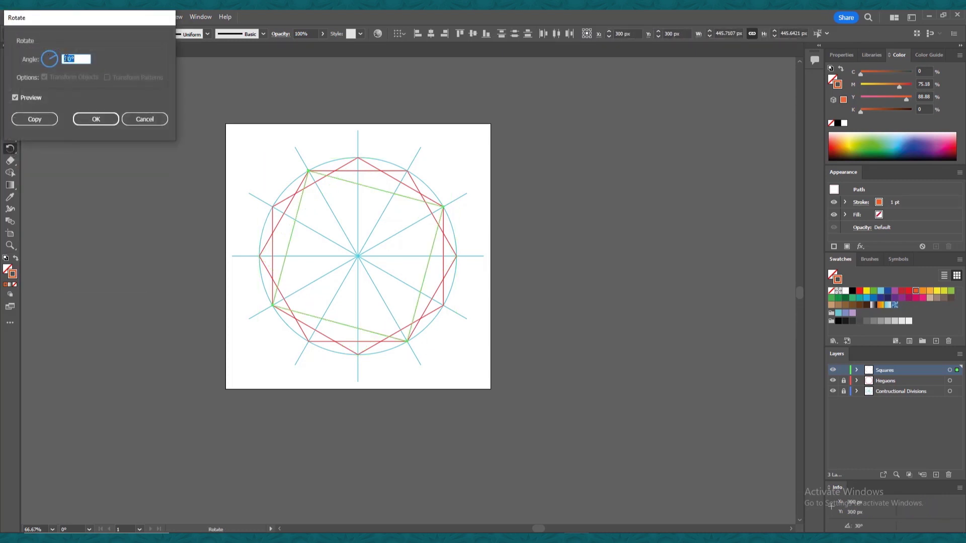
pyautogui.click(36, 122)
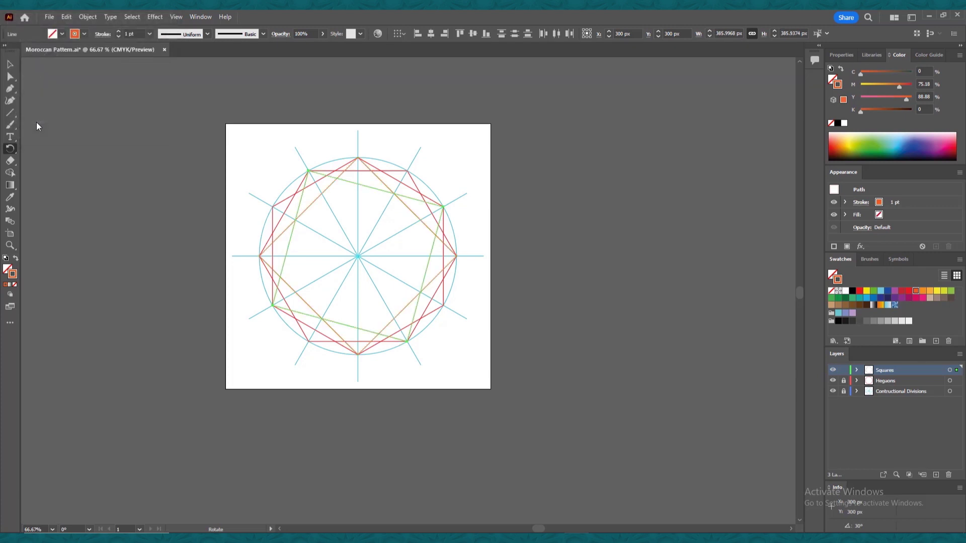
pyautogui.press('v')
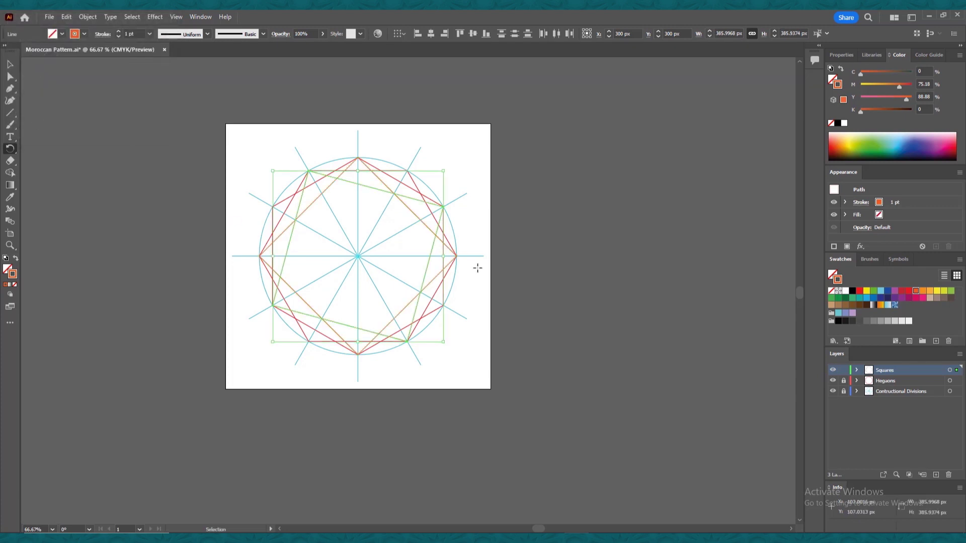
pyautogui.hotkey('ctrl', 'd')
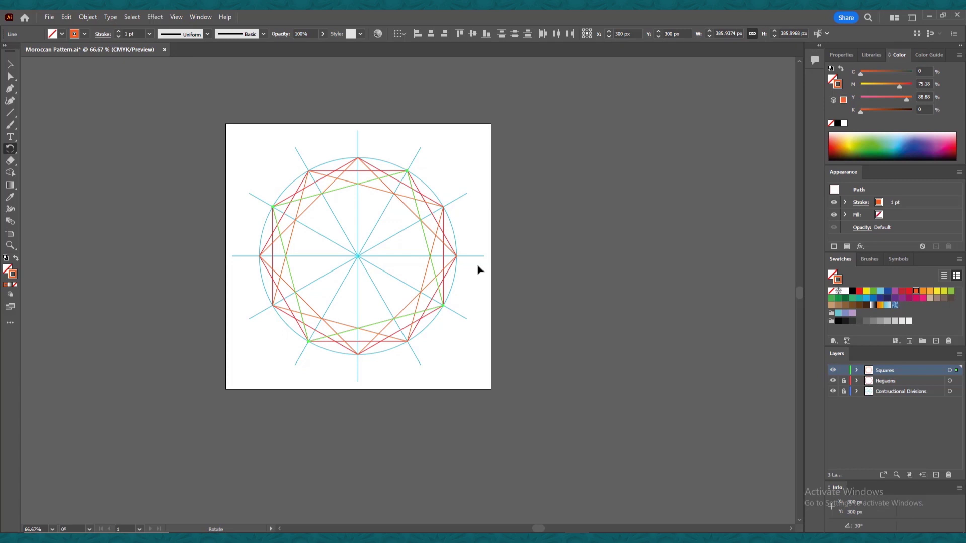
# Lock the Squares layer and add a new layer above it named Squares2
pyautogui.click(844, 371)
pyautogui.click(936, 475)
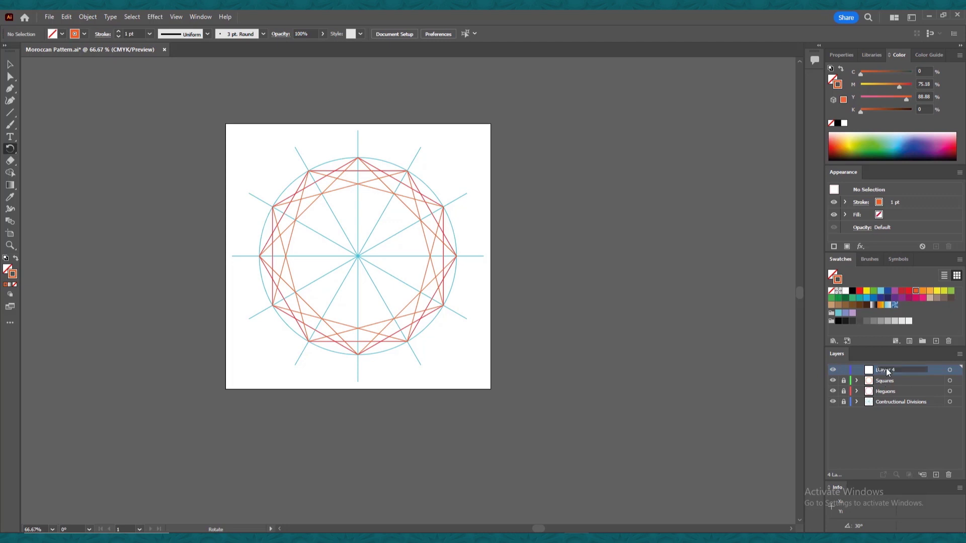
pyautogui.doubleClick(886, 370)
pyautogui.write('Squares2')
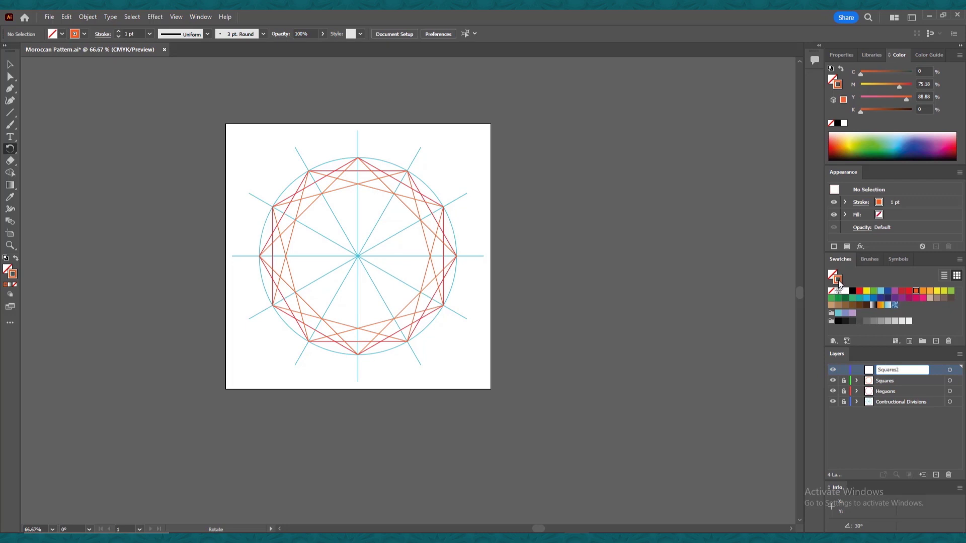
pyautogui.press('Return')
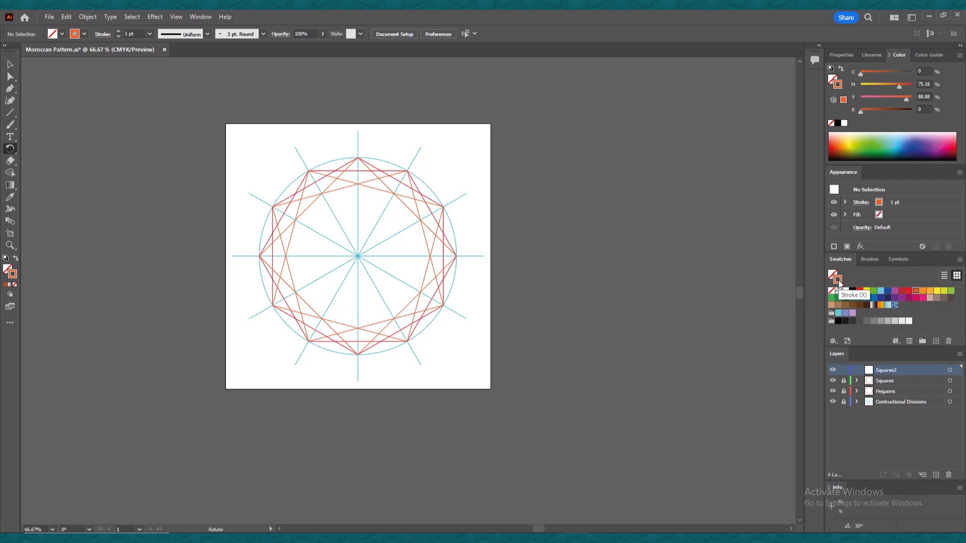
# Draw a smaller light-orange square from four line segments joining the inner intersections of the orange squares on the vertical and horizontal division lines
pyautogui.click(929, 291)
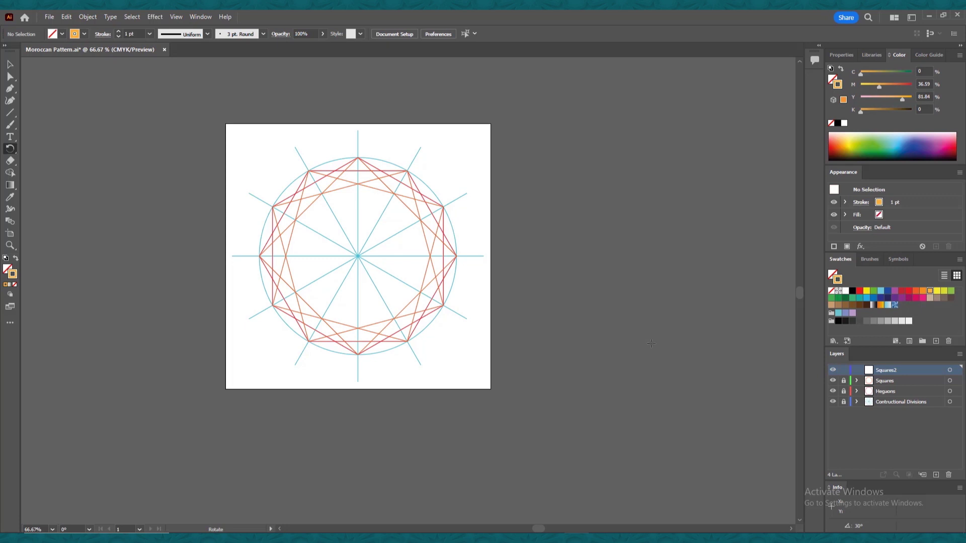
pyautogui.press('\\')
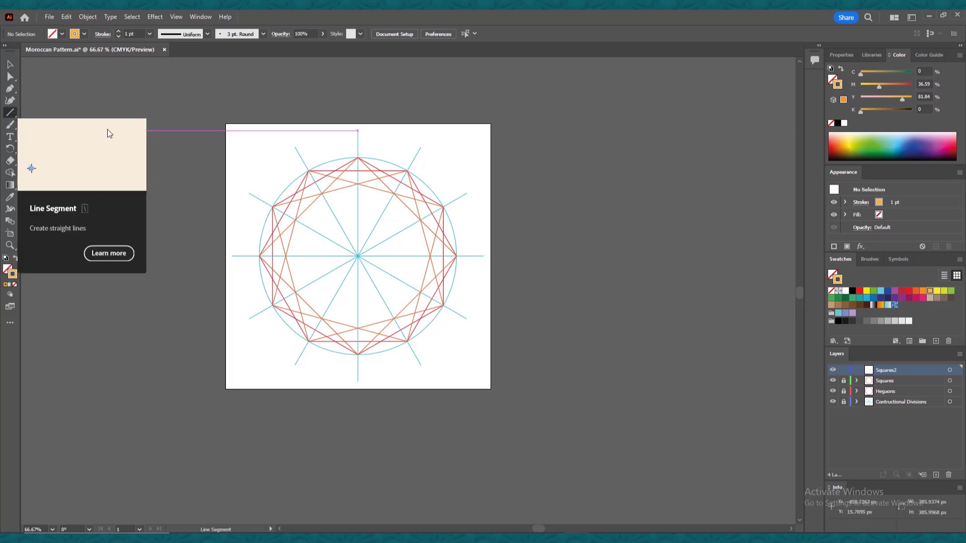
pyautogui.moveTo(357, 184); pyautogui.dragTo(430, 257)
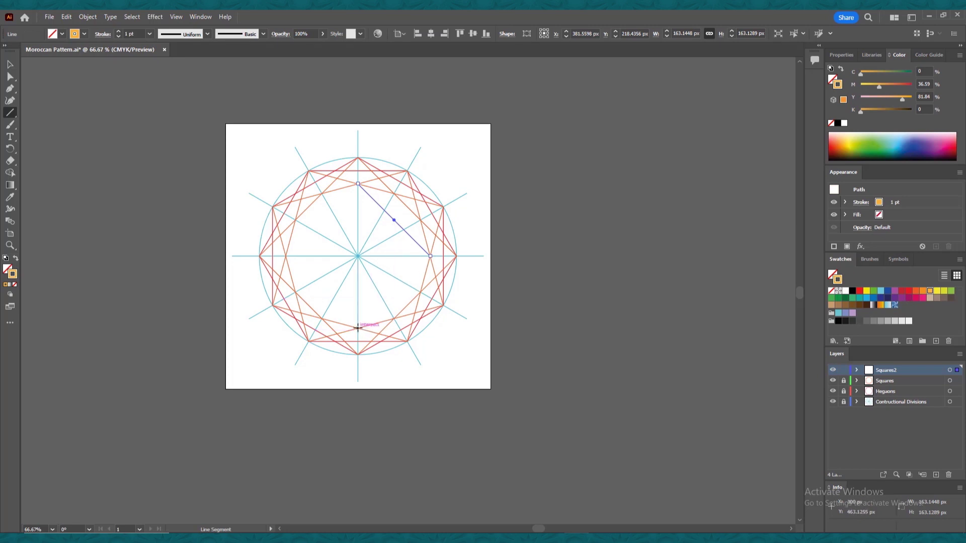
pyautogui.moveTo(358, 328)
pyautogui.mouseDown()
pyautogui.moveTo(324, 306)
pyautogui.moveTo(286, 257)
pyautogui.mouseUp()
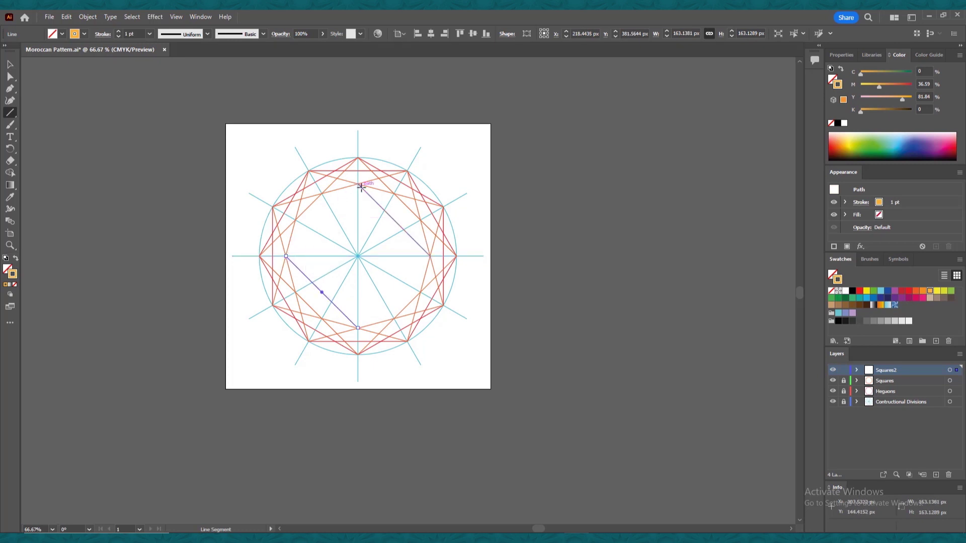
pyautogui.moveTo(357, 184); pyautogui.dragTo(286, 257)
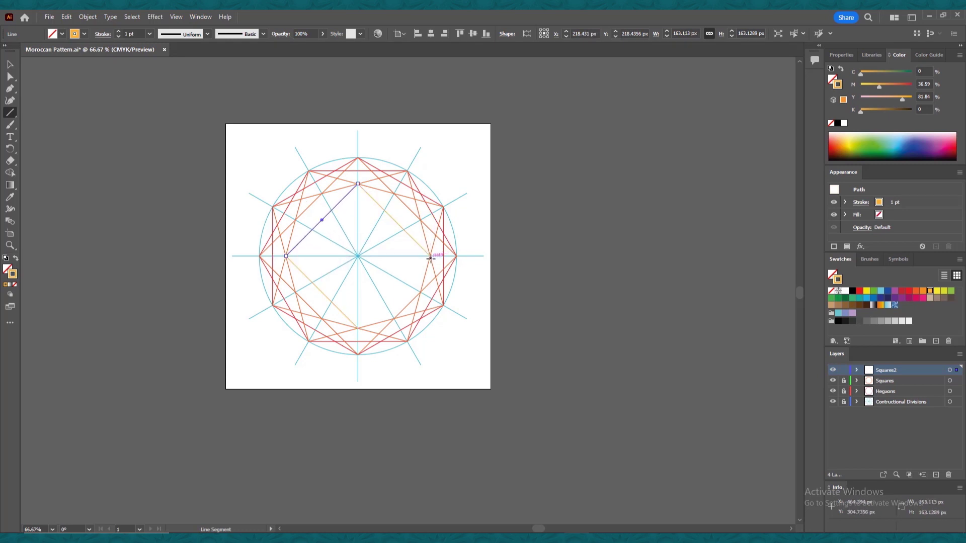
pyautogui.moveTo(430, 258)
pyautogui.mouseDown()
pyautogui.moveTo(405, 296)
pyautogui.moveTo(412, 284)
pyautogui.moveTo(357, 328)
pyautogui.mouseUp()
pyautogui.hotkey('ctrl', 'z')
# Select the four lines of the smaller square and create two copies of them, each rotated a further 30°
pyautogui.hotkey('ctrl', 'a')
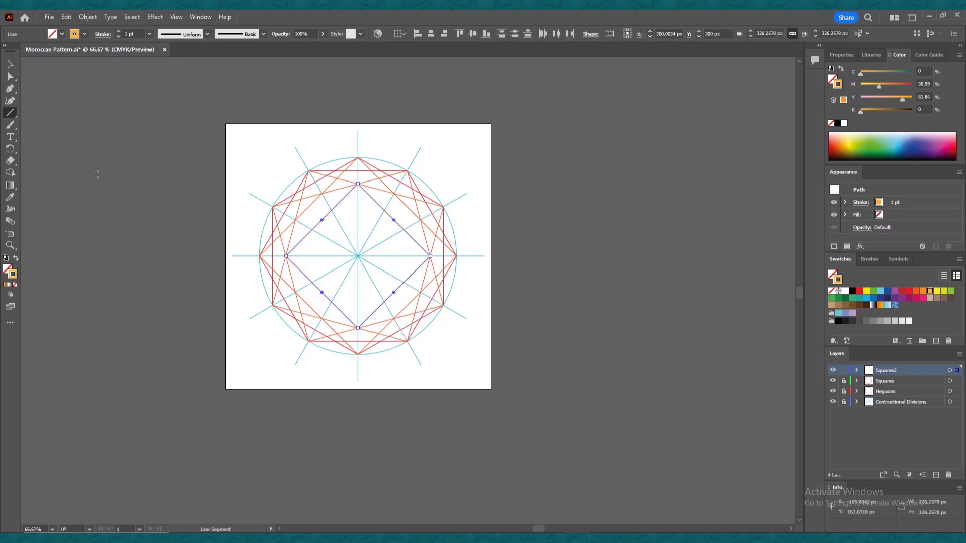
pyautogui.click(10, 150)
pyautogui.hotkey('ctrl', 'd')
pyautogui.doubleClick(10, 150)
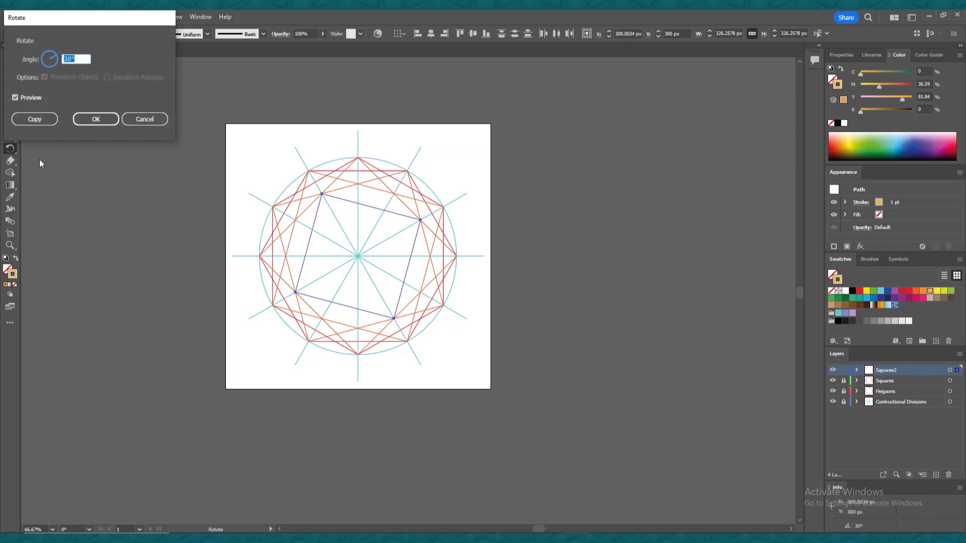
pyautogui.click(34, 120)
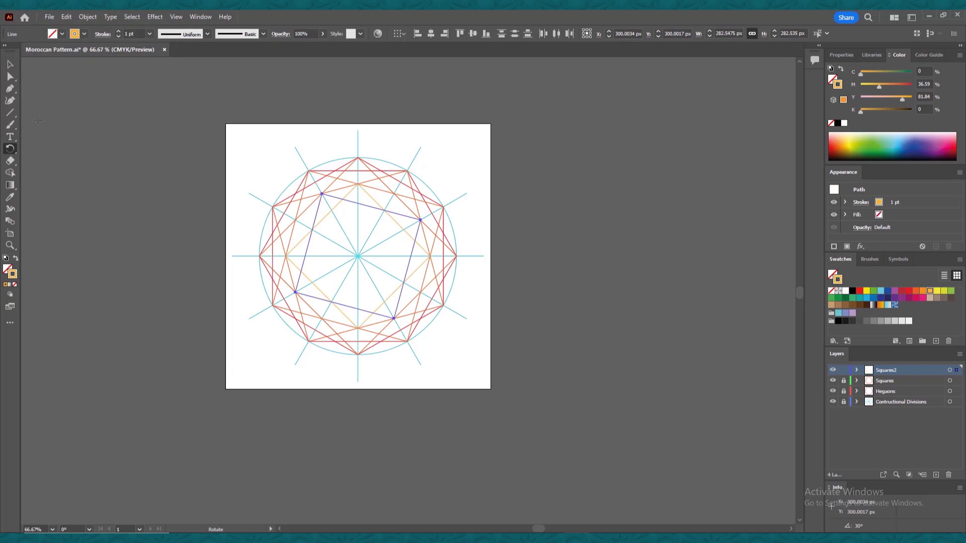
pyautogui.press('v')
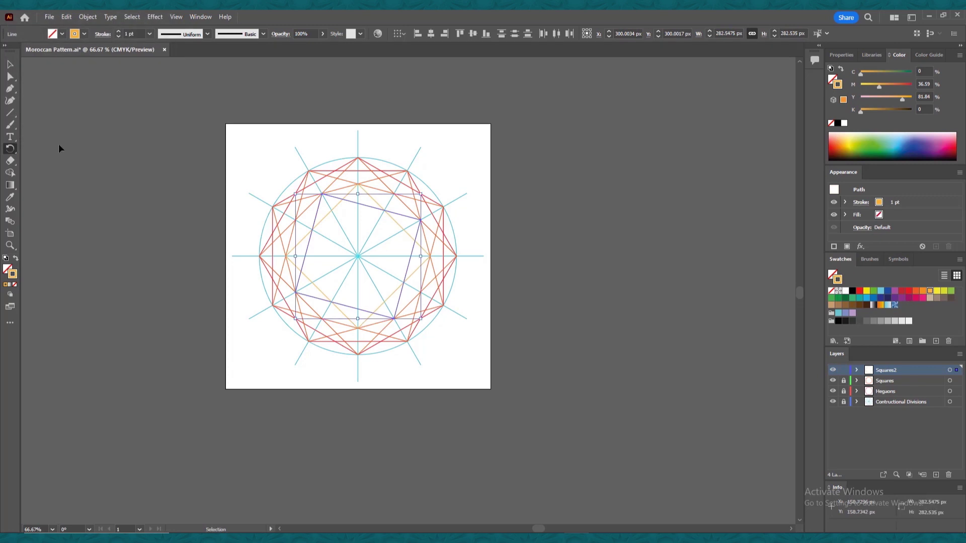
pyautogui.press('r')
pyautogui.hotkey('ctrl', 'd')
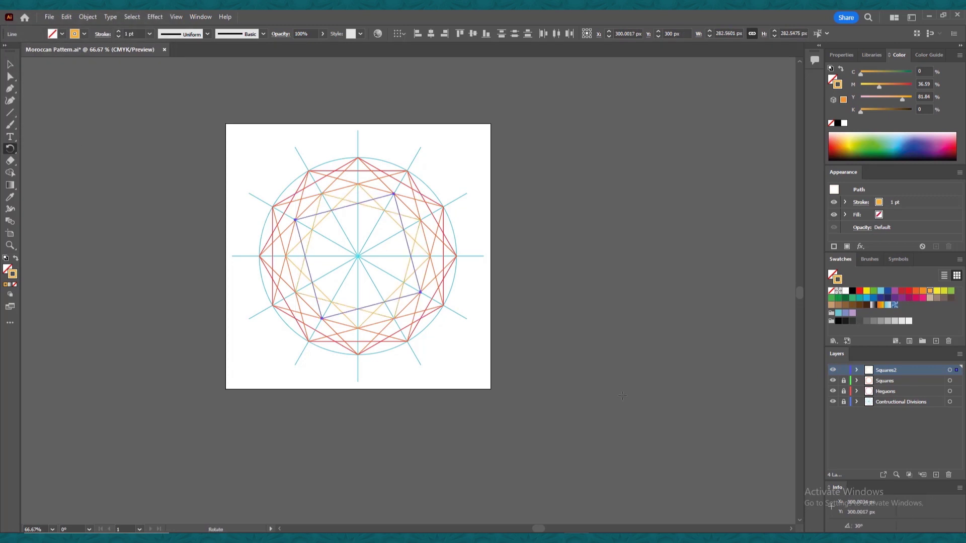
pyautogui.hotkey('ctrl', 'd')
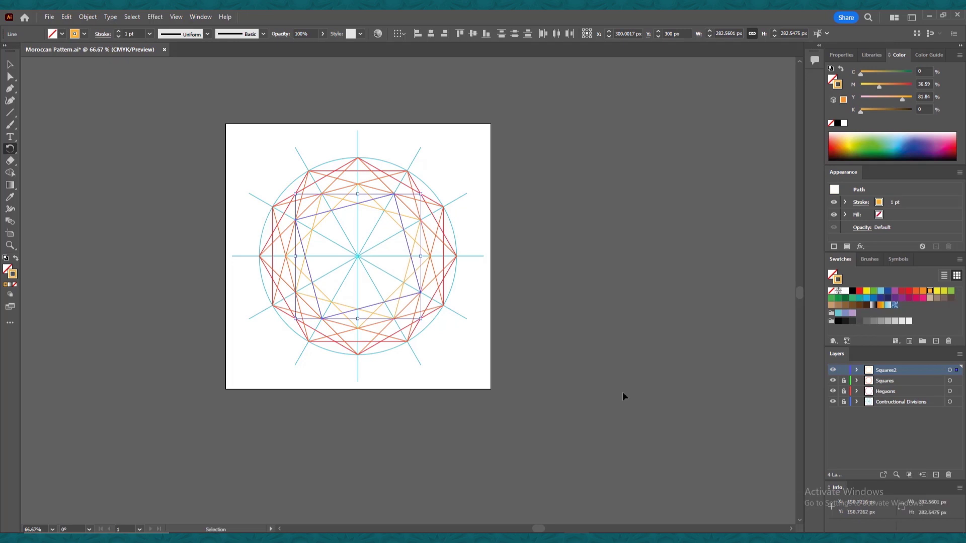
# Select all lines of the three smaller squares and scale each line individually to 300% horizontally and vertically with Transform Each
pyautogui.hotkey('ctrl', 'd')
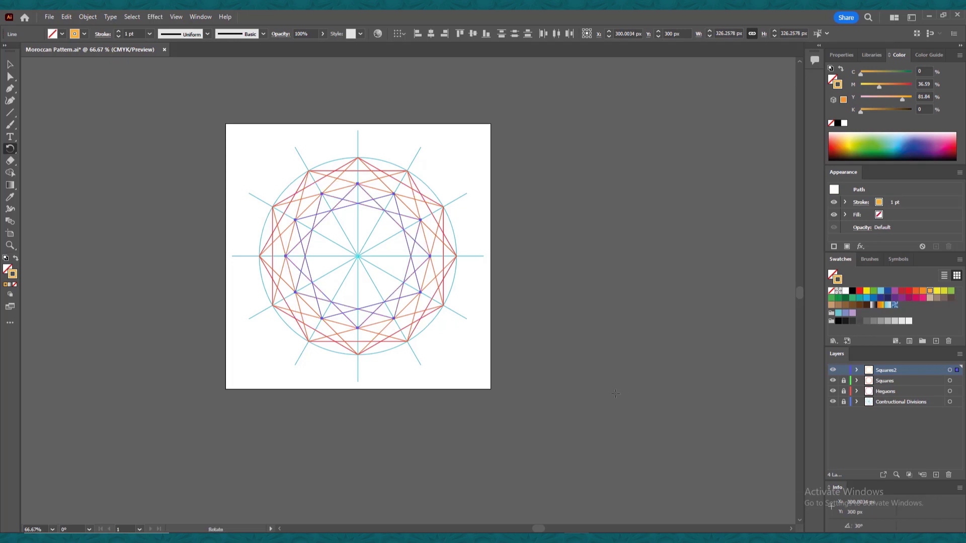
pyautogui.click(88, 17)
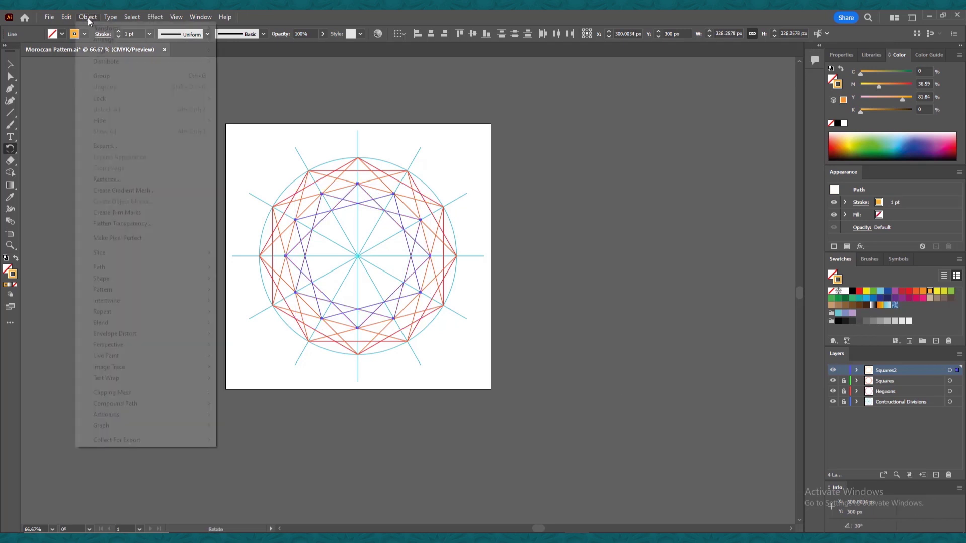
pyautogui.moveTo(110, 29)
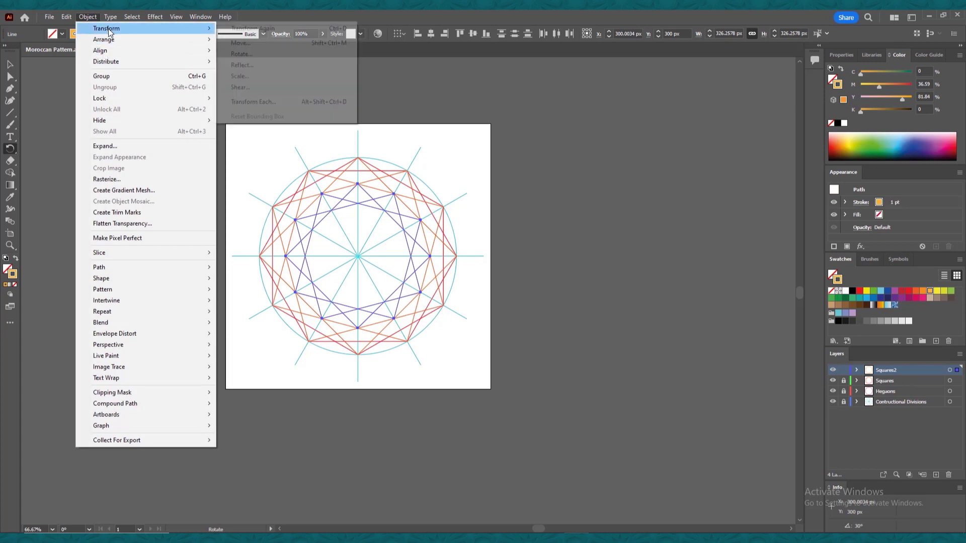
pyautogui.click(250, 102)
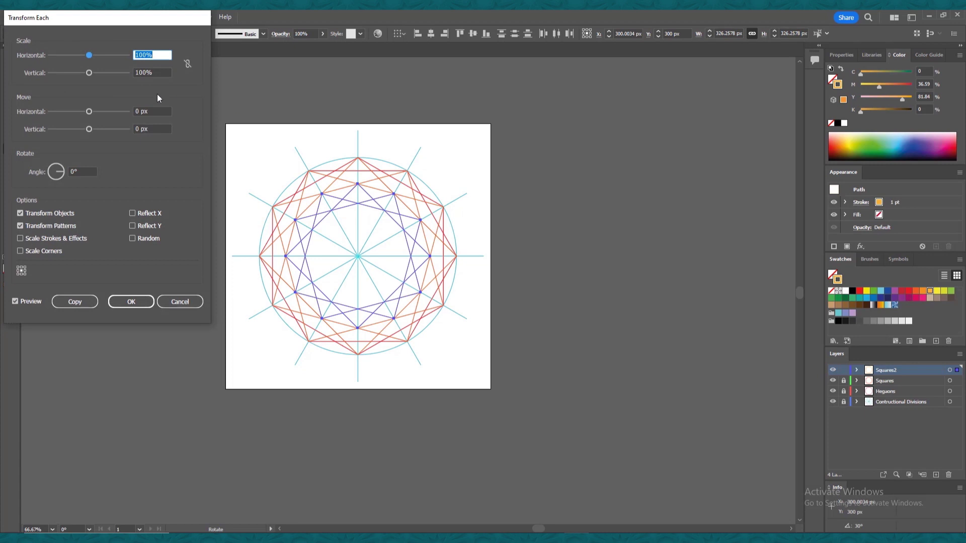
pyautogui.moveTo(146, 55); pyautogui.dragTo(135, 57)
pyautogui.write('300')
pyautogui.moveTo(144, 73); pyautogui.dragTo(132, 73)
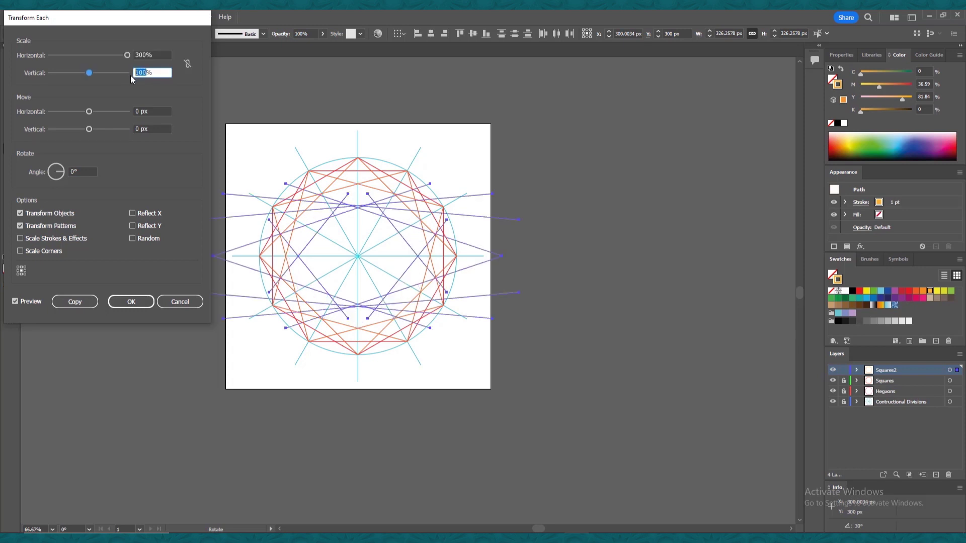
pyautogui.write('300')
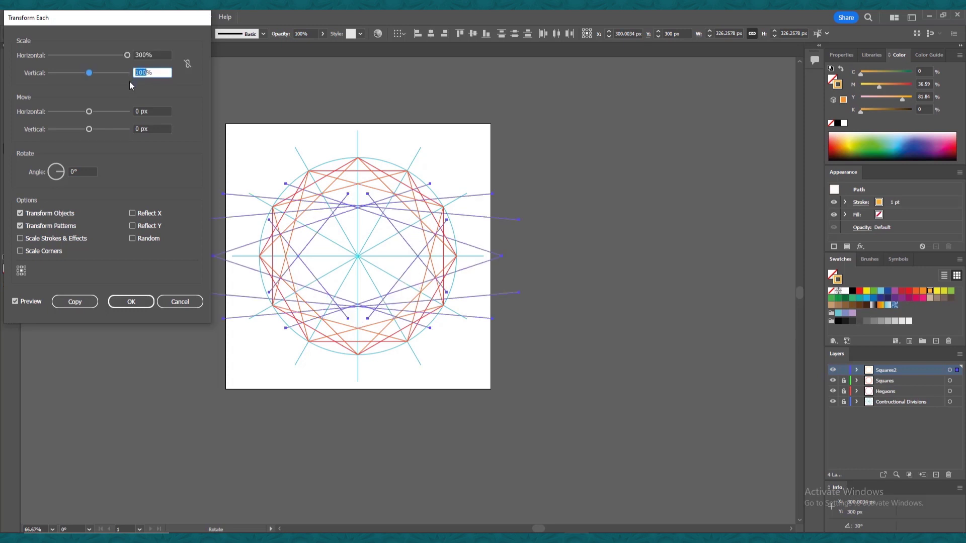
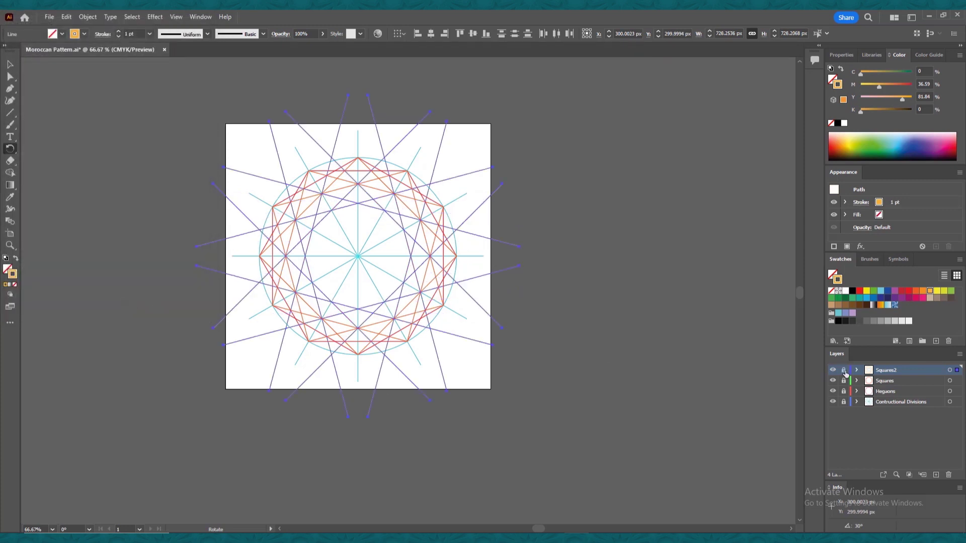
# Lock the Squares2 layer and add a new layer above it named Squares3
pyautogui.click(844, 370)
pyautogui.click(936, 474)
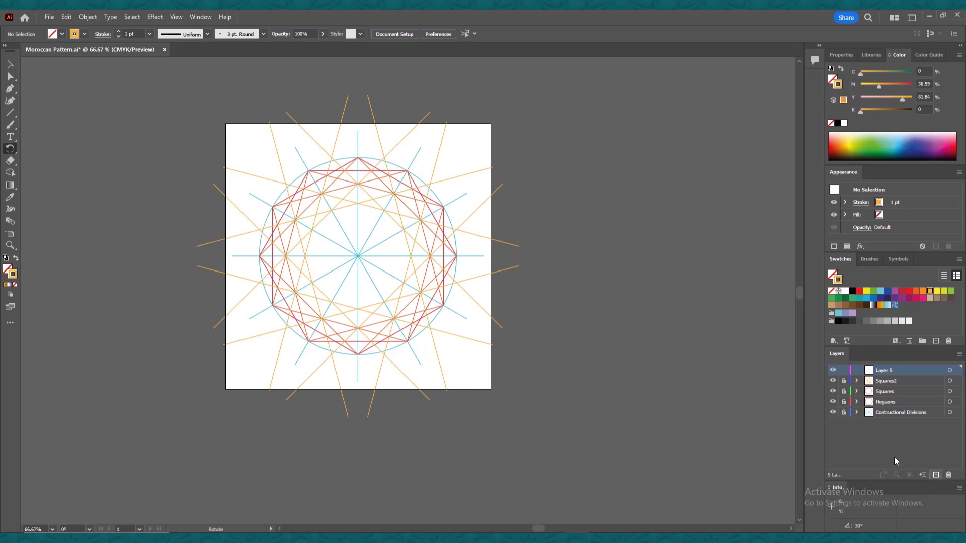
pyautogui.doubleClick(887, 370)
pyautogui.write('Squares3')
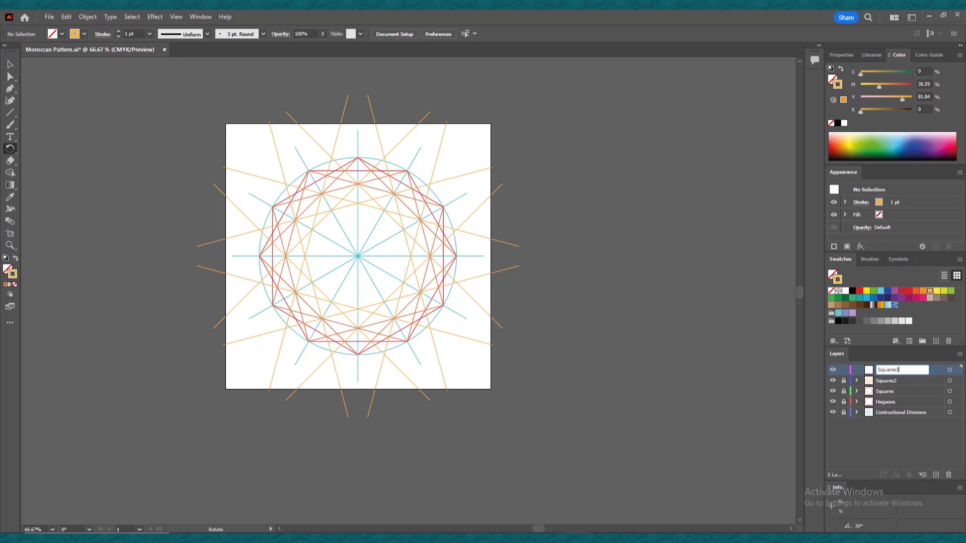
# Set a dark-blue stroke and draw an inner square from four line segments joining the light-orange squares' inner intersections on the vertical and horizontal division lines
pyautogui.press('Return')
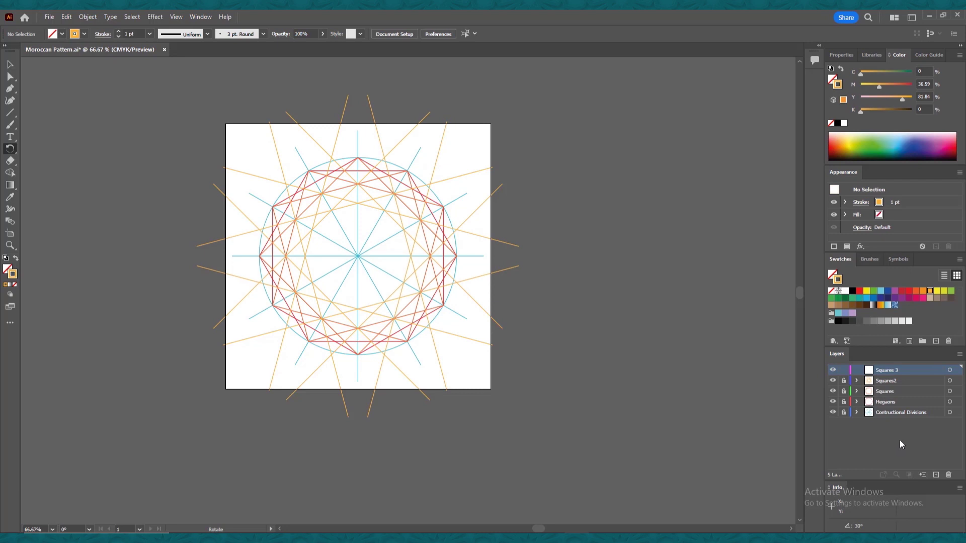
pyautogui.click(887, 290)
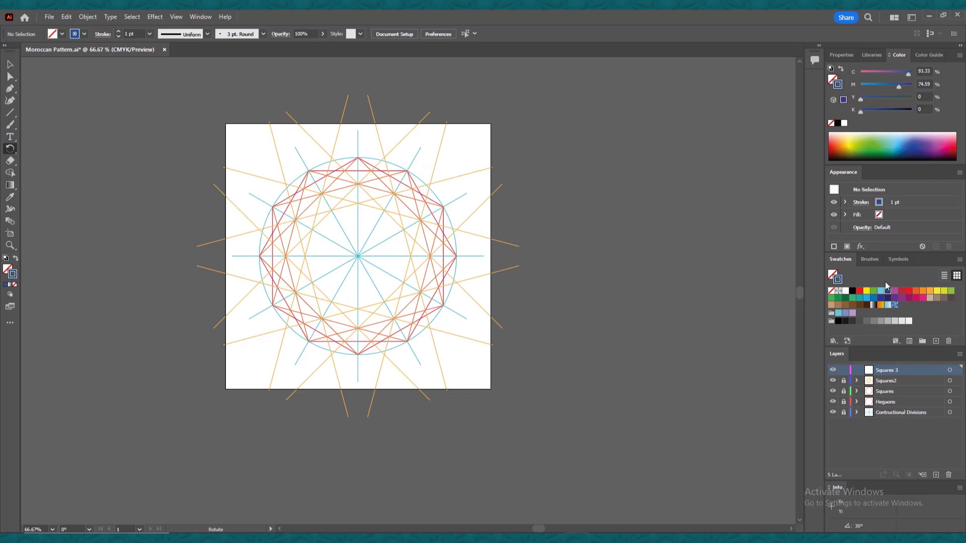
pyautogui.click(10, 113)
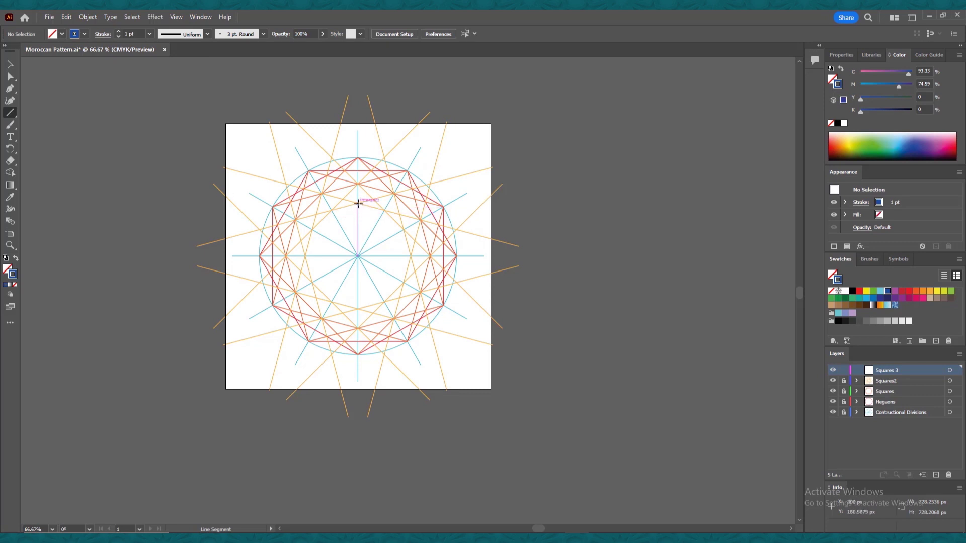
pyautogui.moveTo(358, 203); pyautogui.dragTo(411, 257)
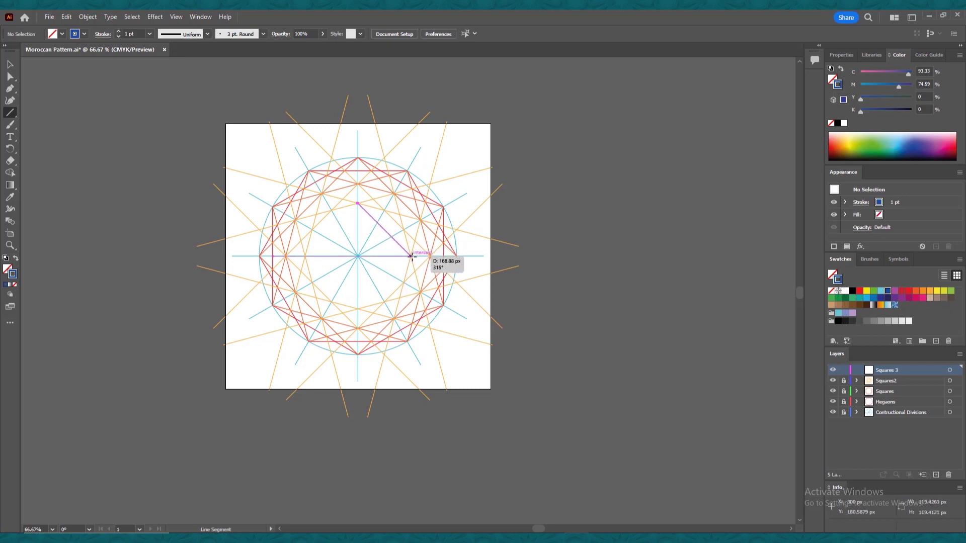
pyautogui.moveTo(411, 256); pyautogui.dragTo(411, 256)
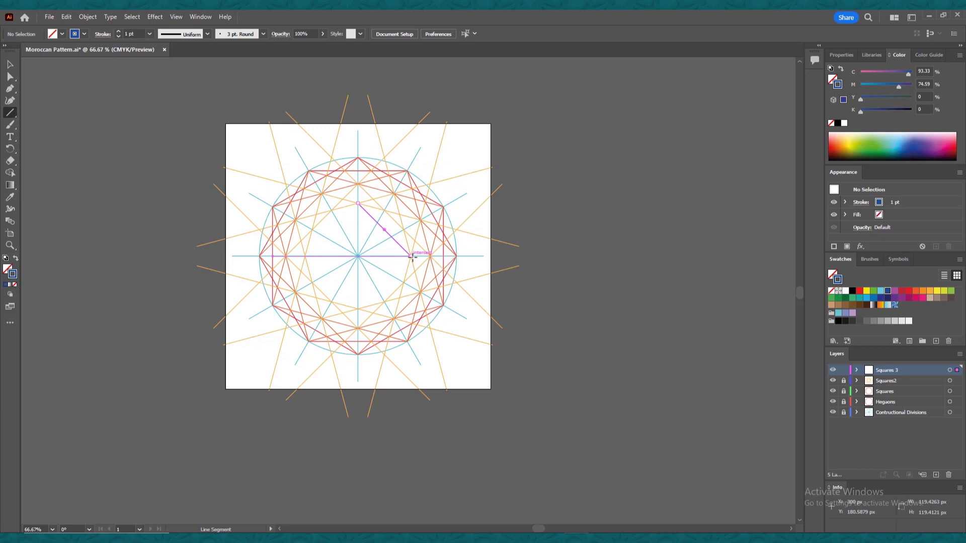
pyautogui.moveTo(358, 308); pyautogui.dragTo(305, 257)
pyautogui.moveTo(411, 256); pyautogui.dragTo(358, 309)
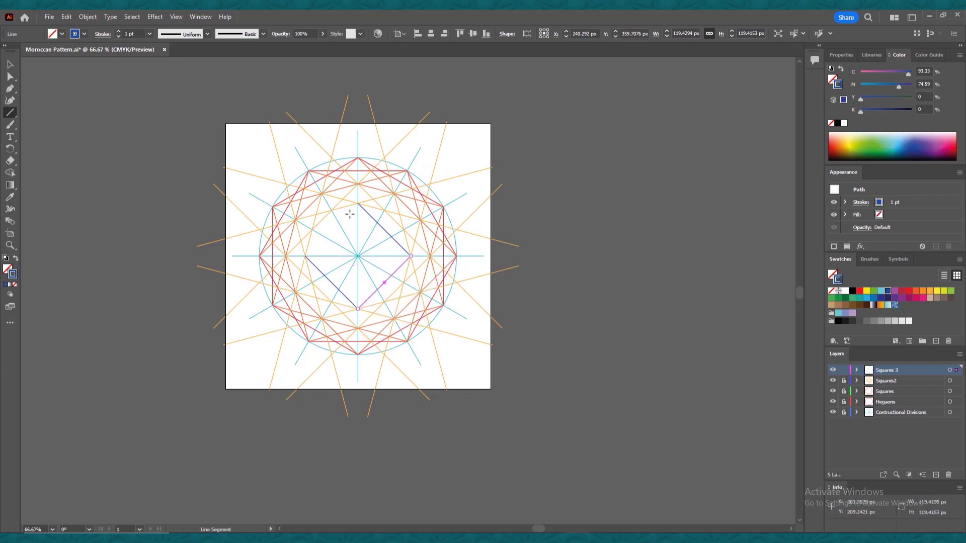
pyautogui.moveTo(358, 204); pyautogui.dragTo(306, 256)
# Select the four lines of the dark-blue square and create two copies of them, each rotated a further 30°
pyautogui.hotkey('ctrl', 'a')
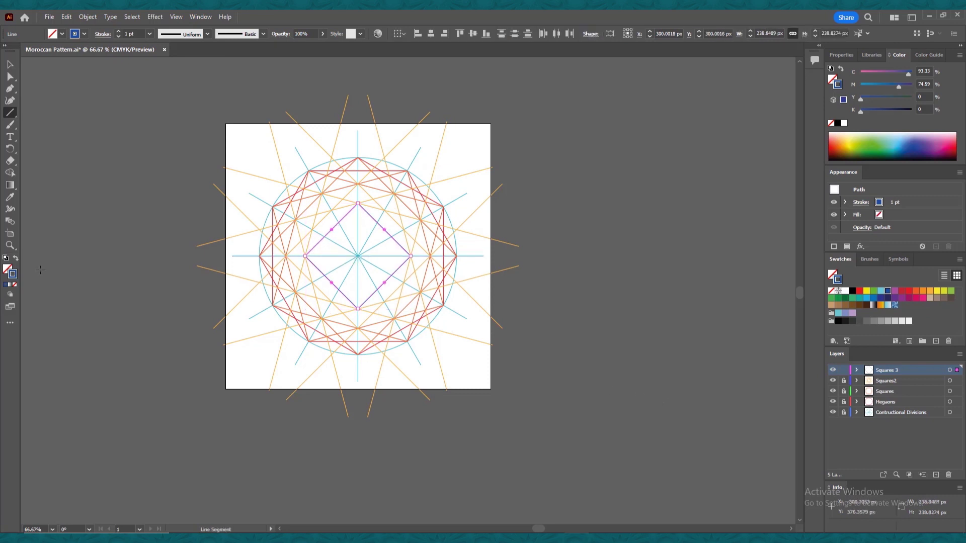
pyautogui.doubleClick(10, 148)
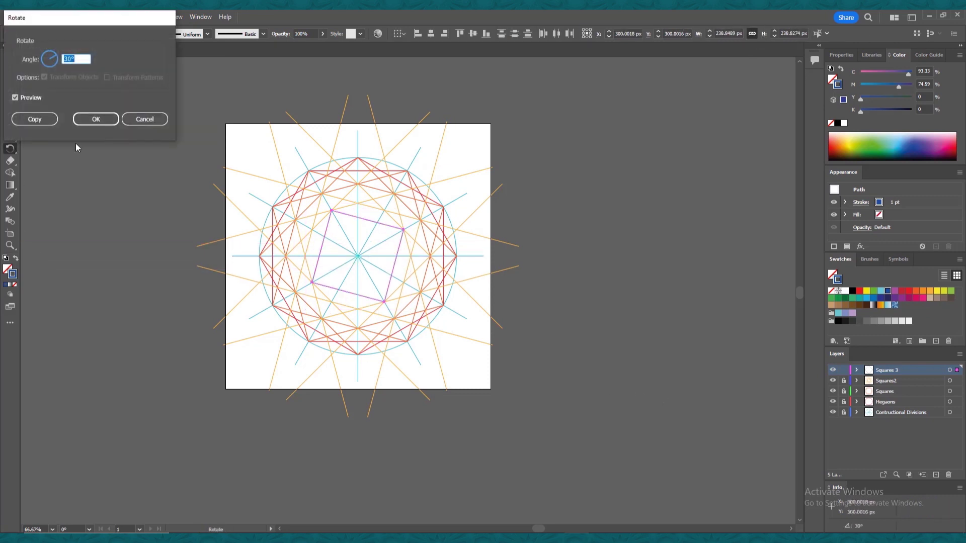
pyautogui.click(40, 119)
pyautogui.press('v')
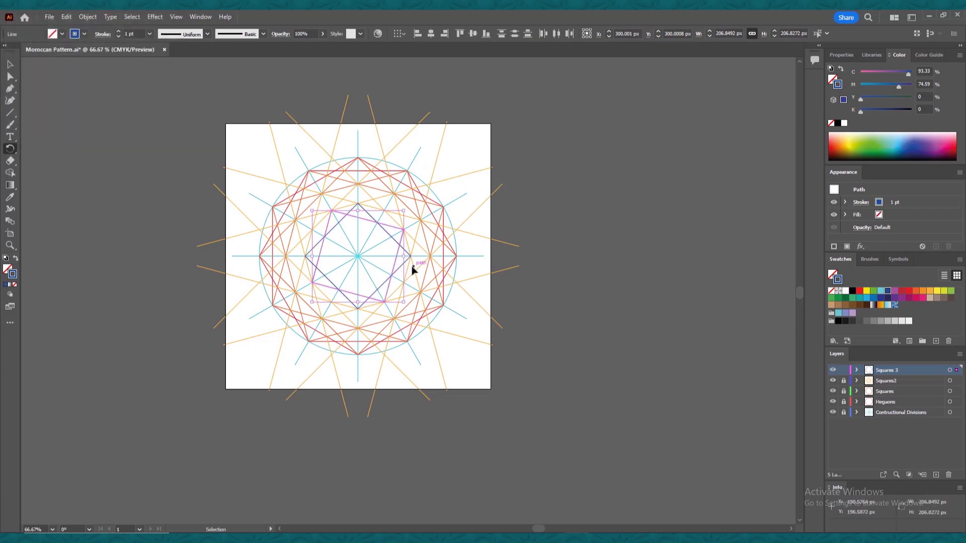
pyautogui.press('r')
pyautogui.hotkey('ctrl', 'd')
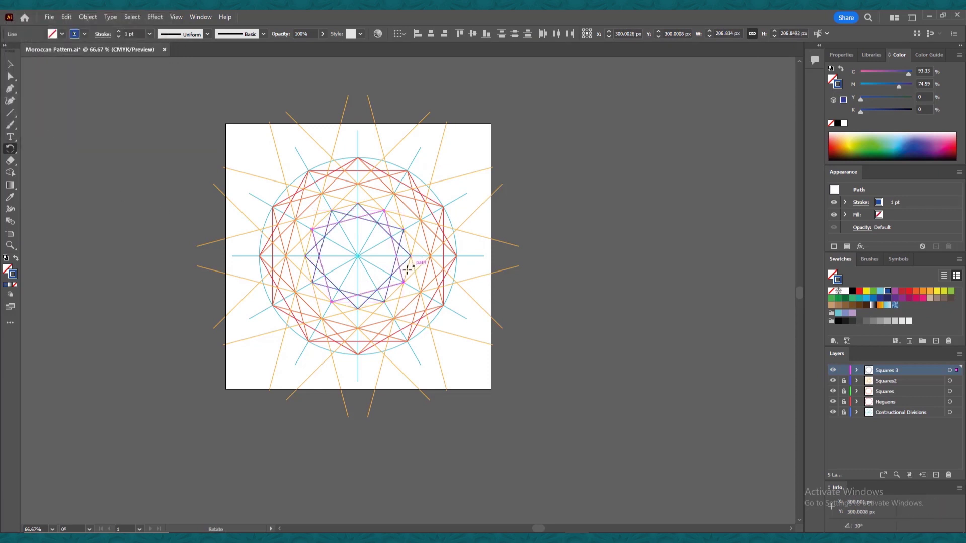
pyautogui.press('v')
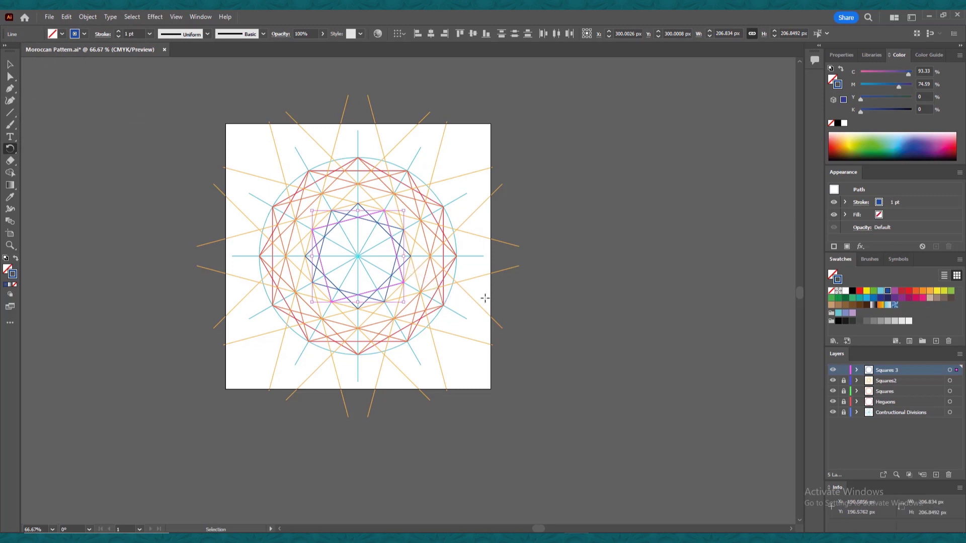
pyautogui.press('r')
# Select all lines of the three dark-blue squares and scale each line individually to 300% horizontally and vertically with Transform Each
pyautogui.hotkey('ctrl', 'd')
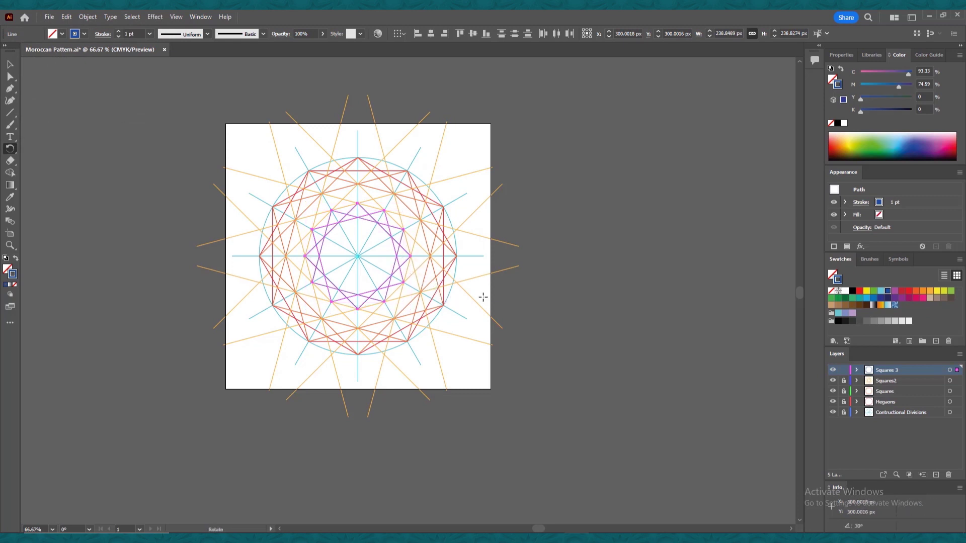
pyautogui.click(88, 17)
pyautogui.moveTo(99, 29)
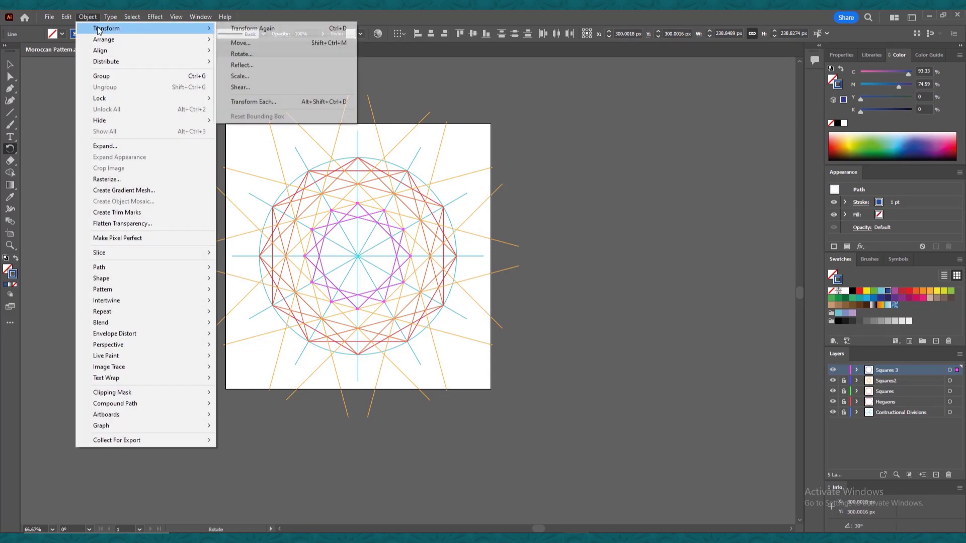
pyautogui.click(253, 101)
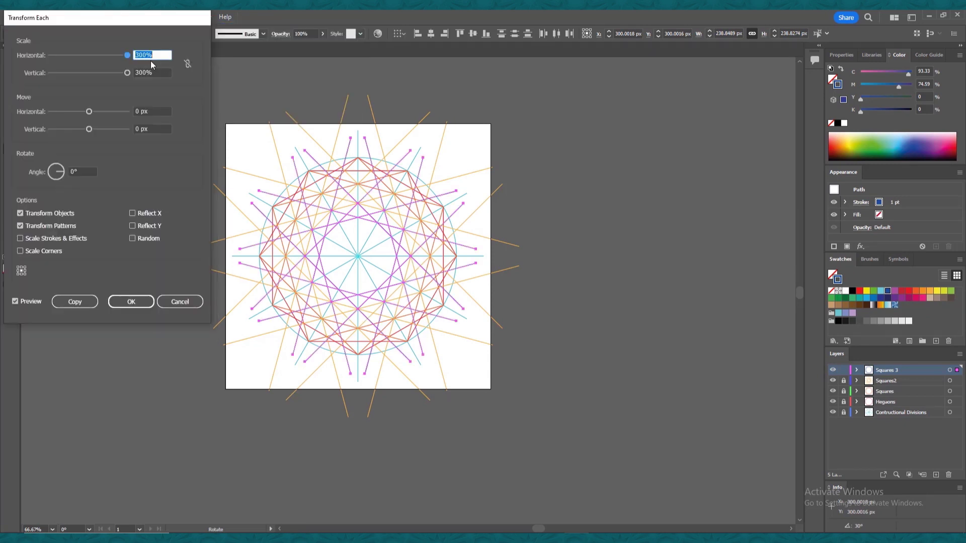
pyautogui.click(135, 303)
# Lock the Squares 3 layer and add a new layer above it named Parallel lines
pyautogui.click(844, 370)
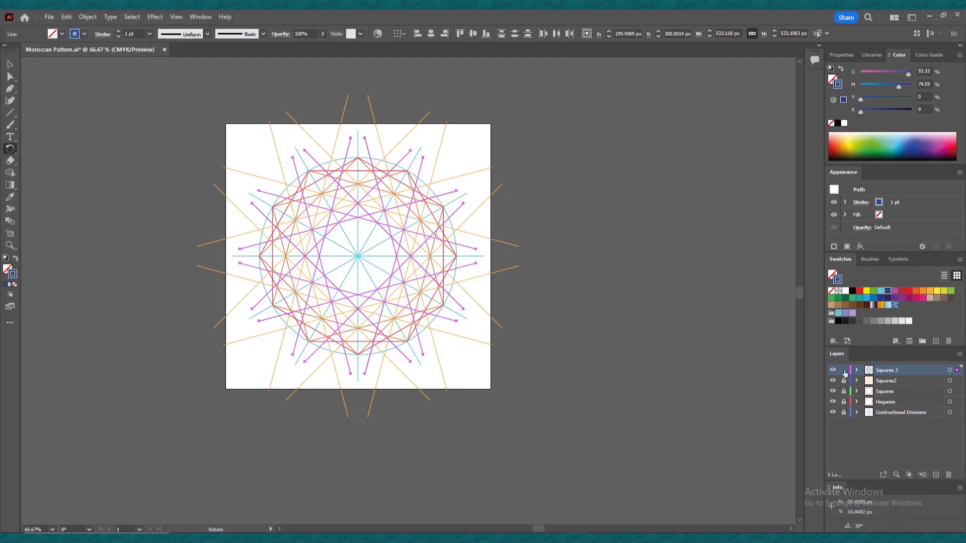
pyautogui.click(936, 475)
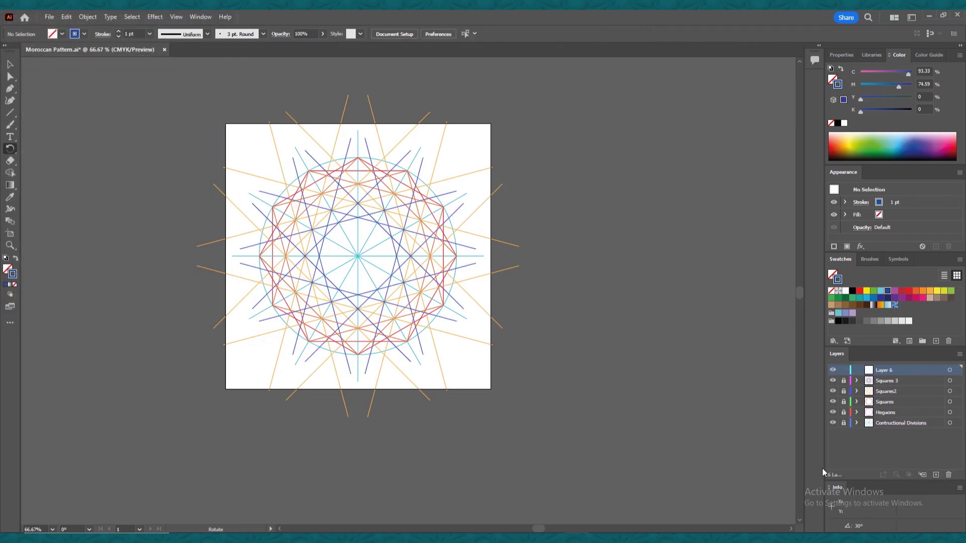
pyautogui.doubleClick(886, 370)
pyautogui.write('Parallel lines')
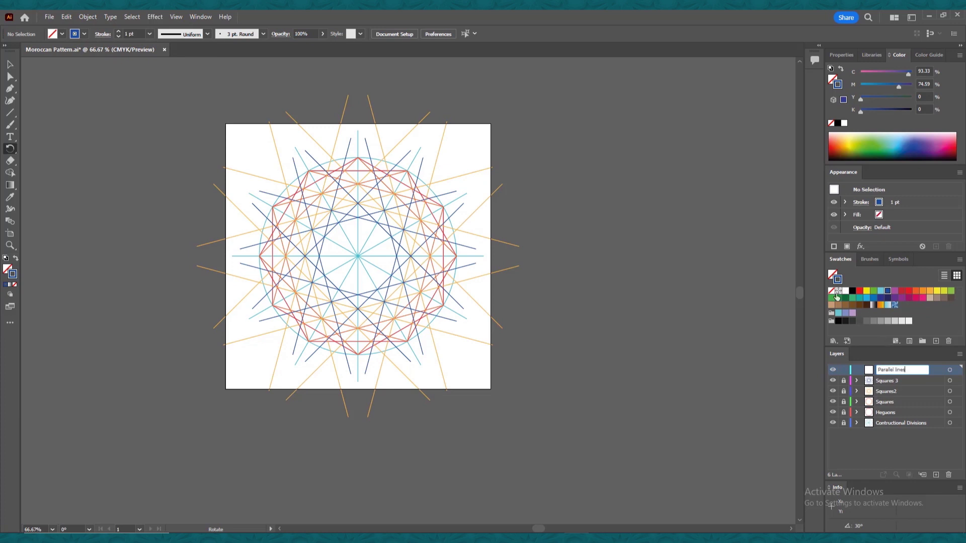
# Draw a dark-green vertical line through the orange line intersections just left of the vertical division line and set its height to 600 px
pyautogui.click(845, 298)
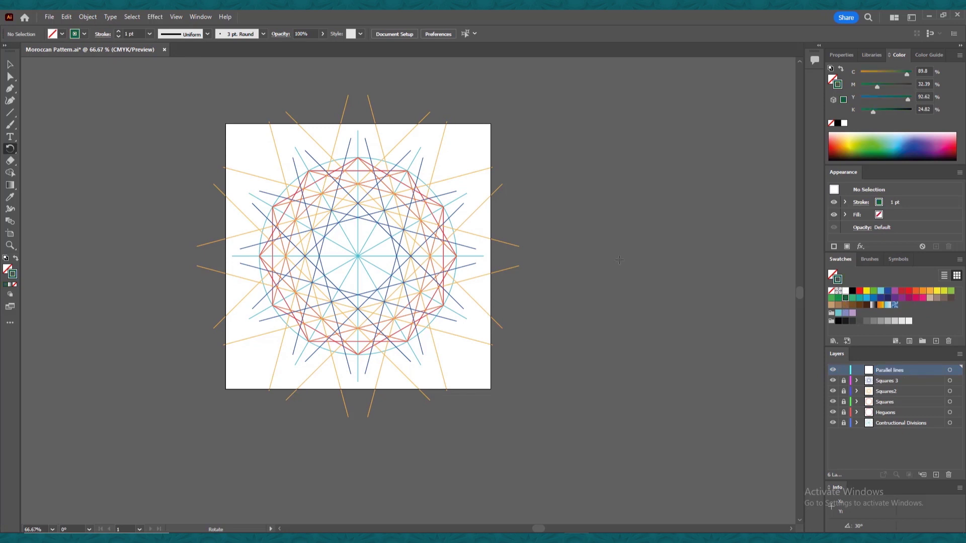
pyautogui.press('\\')
pyautogui.scroll(1, 361, 239)
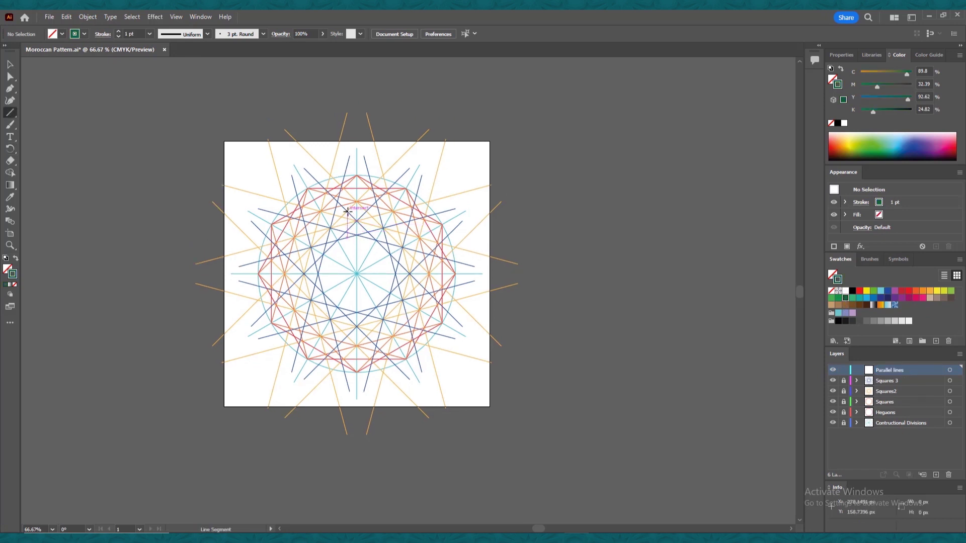
pyautogui.moveTo(347, 212); pyautogui.dragTo(358, 337)
pyautogui.write('v')
pyautogui.write('600')
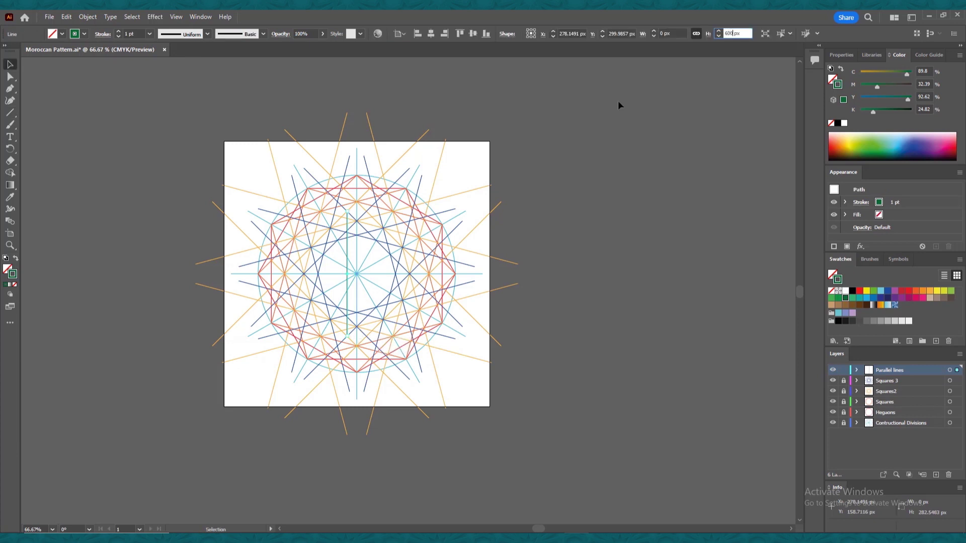
pyautogui.press('Return')
pyautogui.click(644, 142)
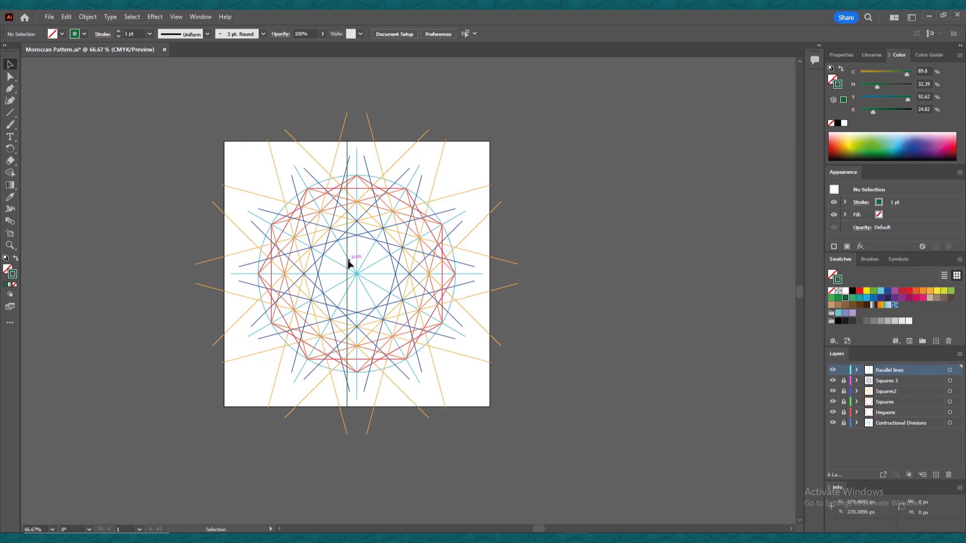
# Copy the green line to the matching intersections right of the vertical division line, then group both lines and centre the group horizontally on the artboard
pyautogui.moveTo(348, 260)
pyautogui.mouseDown()
pyautogui.moveTo(351, 443)
pyautogui.moveTo(368, 263)
pyautogui.mouseUp()
pyautogui.scroll(-1, 564, 366)
pyautogui.hscroll(-1, 564, 367)
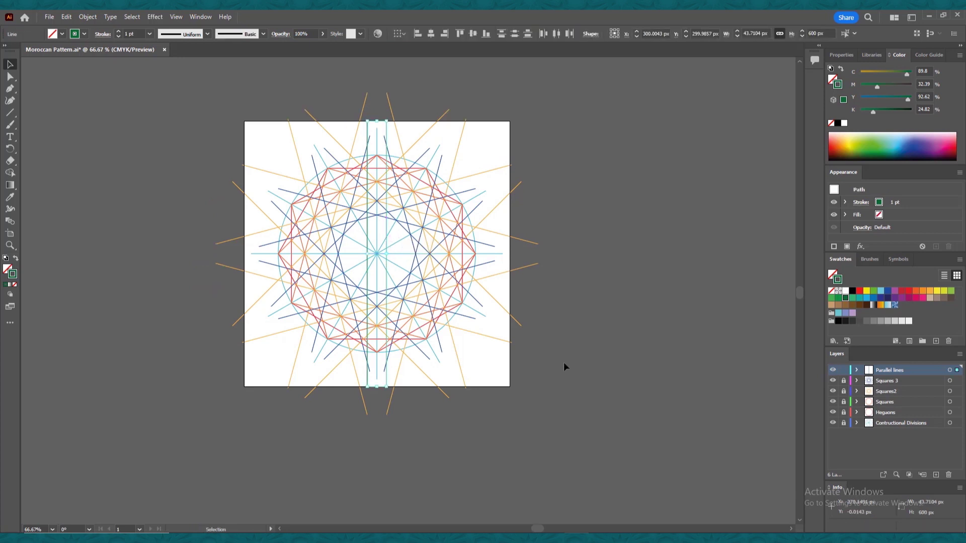
pyautogui.press('a')
pyautogui.hotkey('ctrl', 'g')
pyautogui.press('v')
pyautogui.click(430, 35)
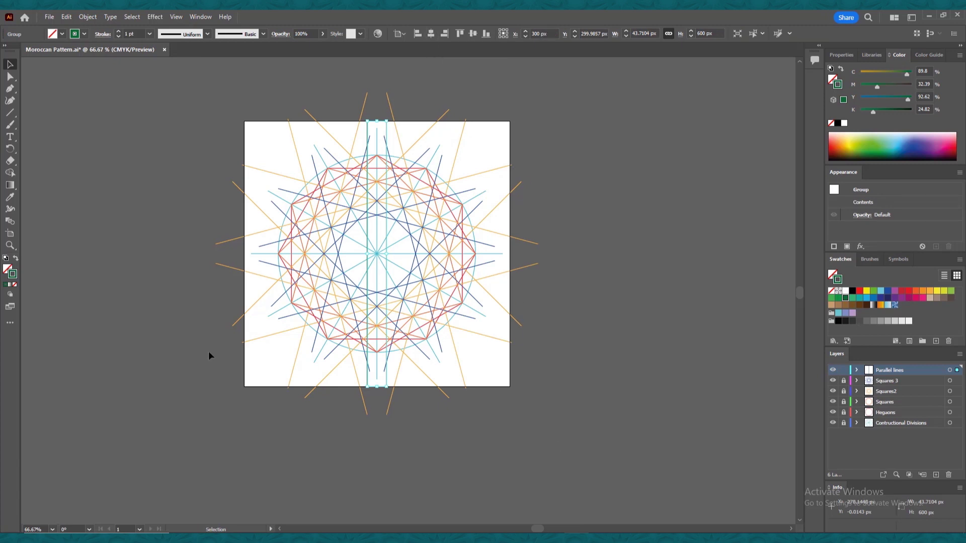
# Create five copies of the grouped parallel lines around the centre, each rotated a further 30°
pyautogui.doubleClick(13, 149)
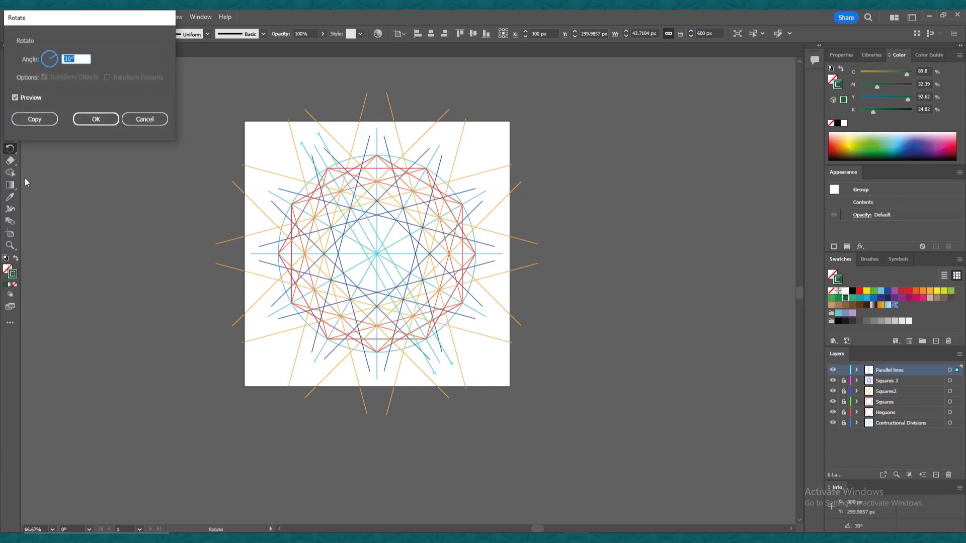
pyautogui.click(34, 120)
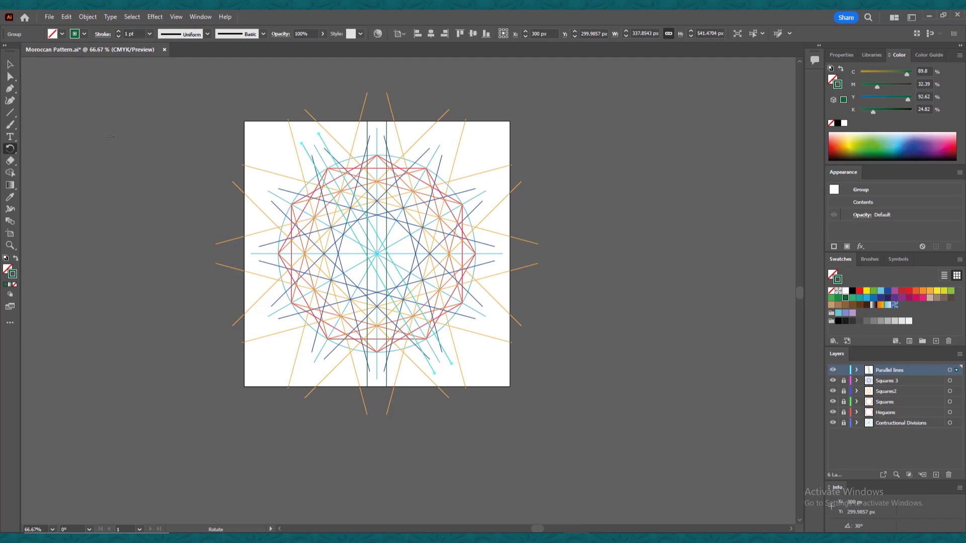
pyautogui.press('ctrl')
pyautogui.hotkey('ctrl', 'd')
pyautogui.hotkey('ctrl', 'd')
pyautogui.hotkey('ctrl', 'd')
pyautogui.hotkey('ctrl', 'd')
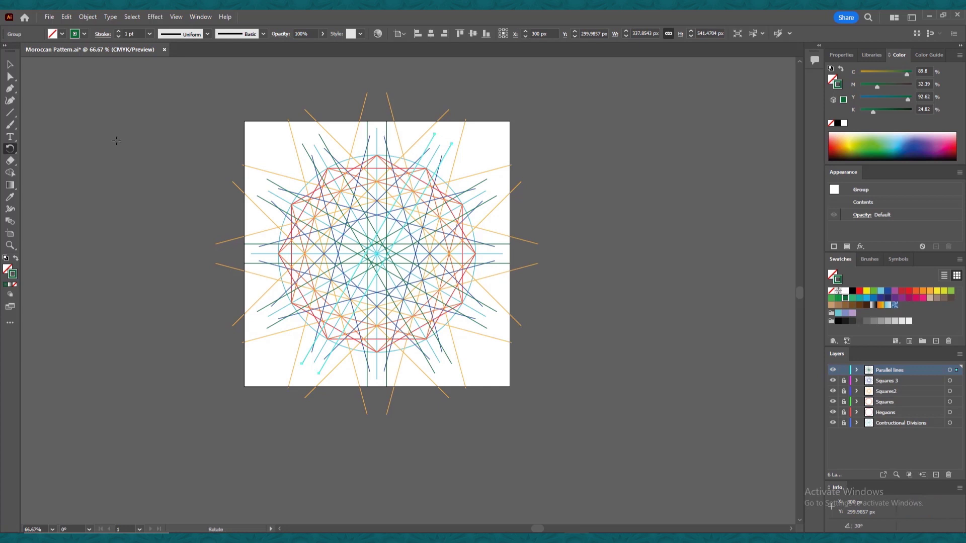
# Lock the Parallel lines layer and add a new layer above it named circles
pyautogui.click(844, 370)
pyautogui.click(936, 476)
pyautogui.doubleClick(885, 370)
pyautogui.write('circles')
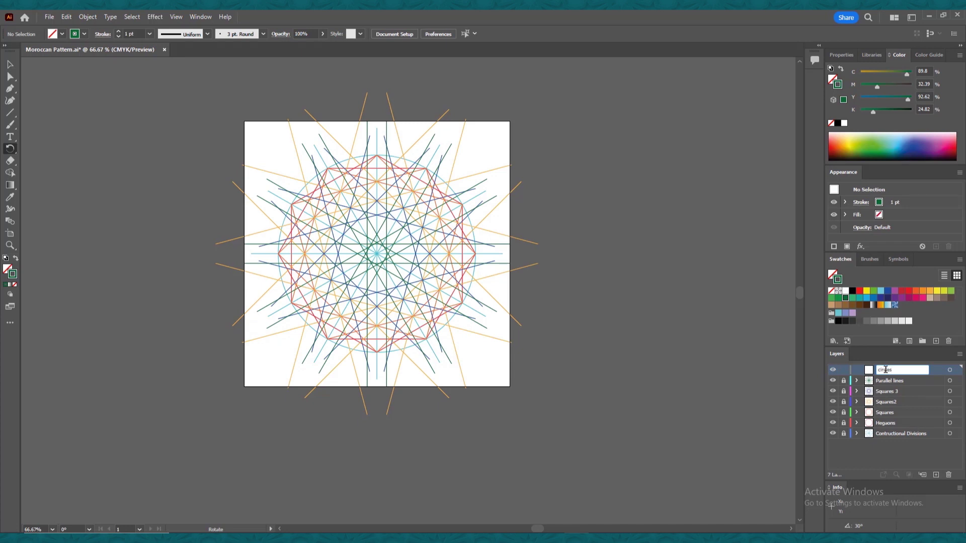
pyautogui.press('Return')
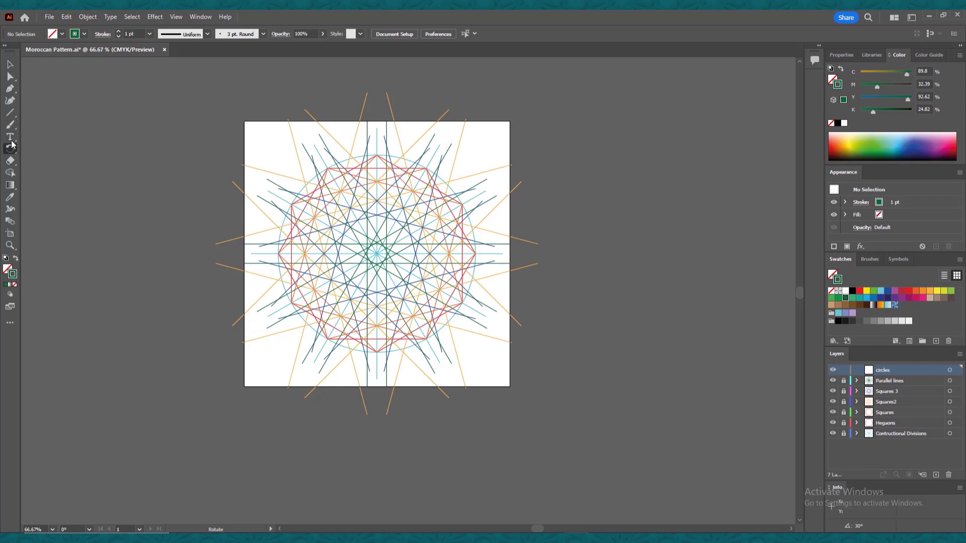
# Draw a circle about 44 px wide centred on the large circle's top point, fitting between the vertical parallel lines, and copy it to the bottom point
pyautogui.moveTo(10, 113); pyautogui.dragTo(51, 125)
pyautogui.press('l')
pyautogui.scroll(1, 366, 131)
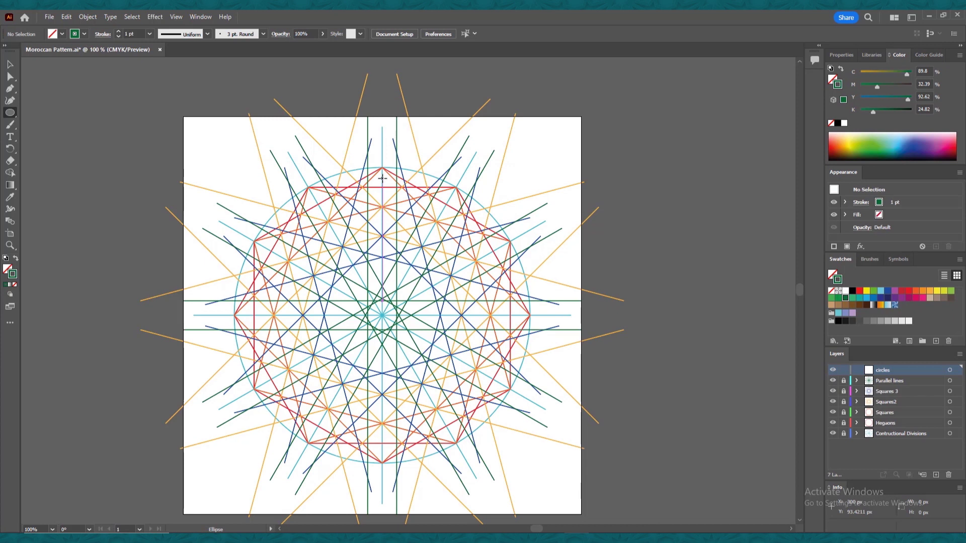
pyautogui.moveTo(382, 167); pyautogui.dragTo(397, 172)
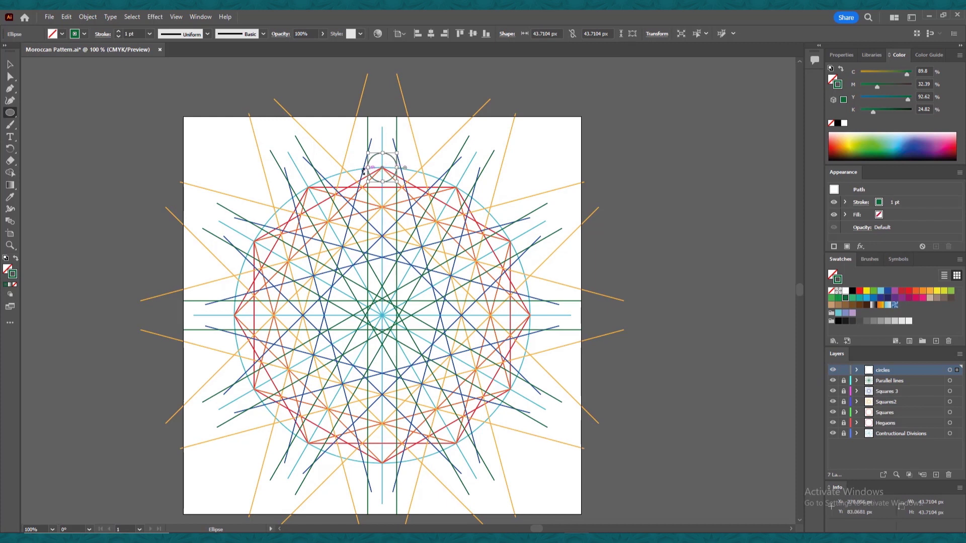
pyautogui.press('v')
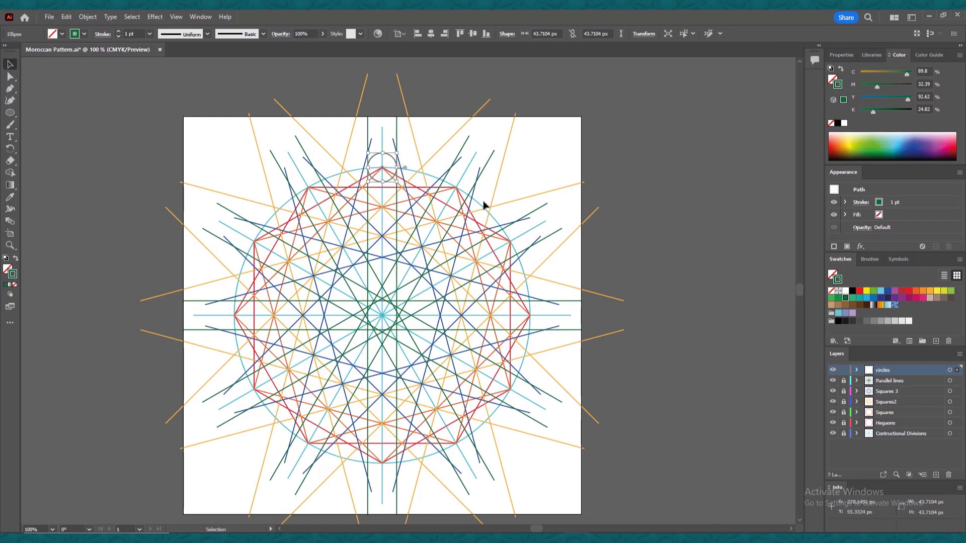
pyautogui.moveTo(392, 185); pyautogui.dragTo(387, 478)
# Select both small circles, create two copies of the pair, each rotated a further 60°, and lock the circles layer
pyautogui.hotkey('ctrl', 'a')
pyautogui.press('r')
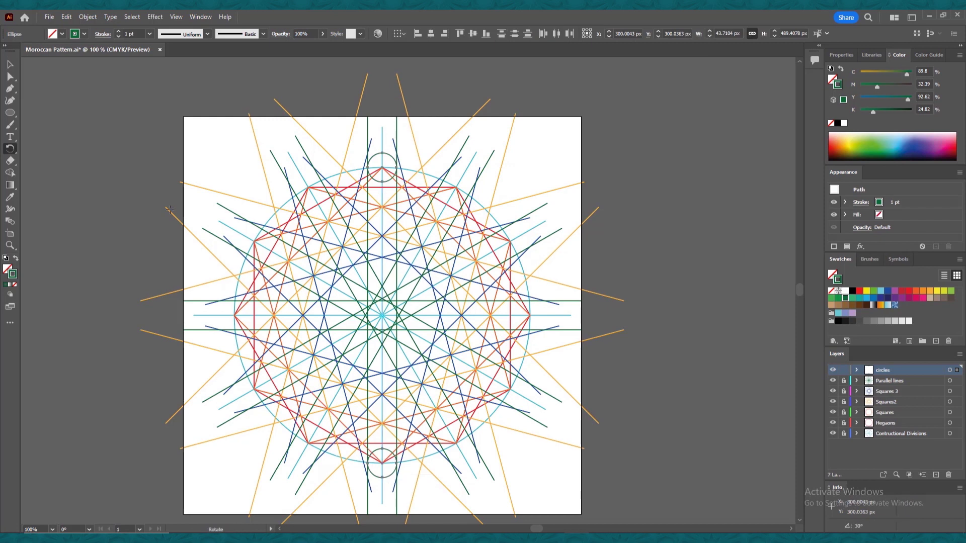
pyautogui.doubleClick(11, 153)
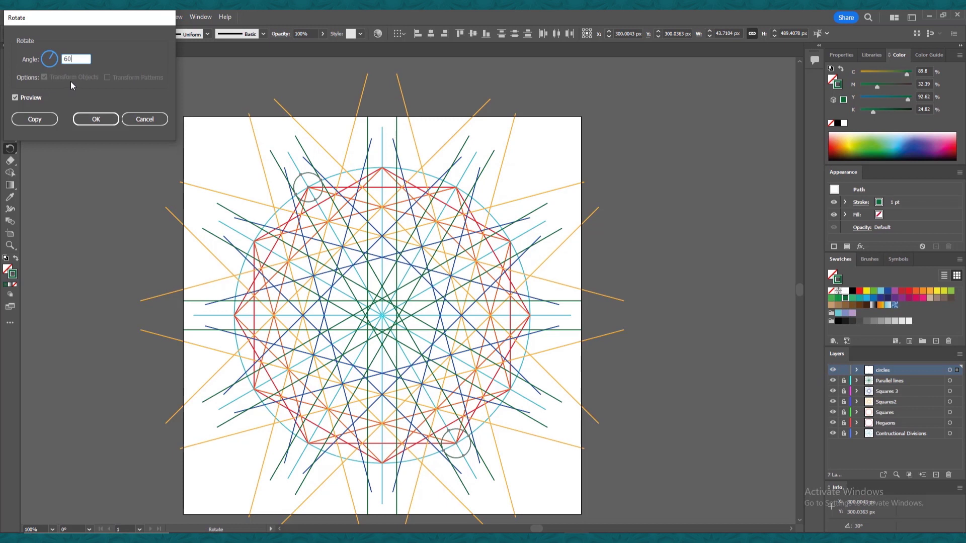
pyautogui.click(48, 123)
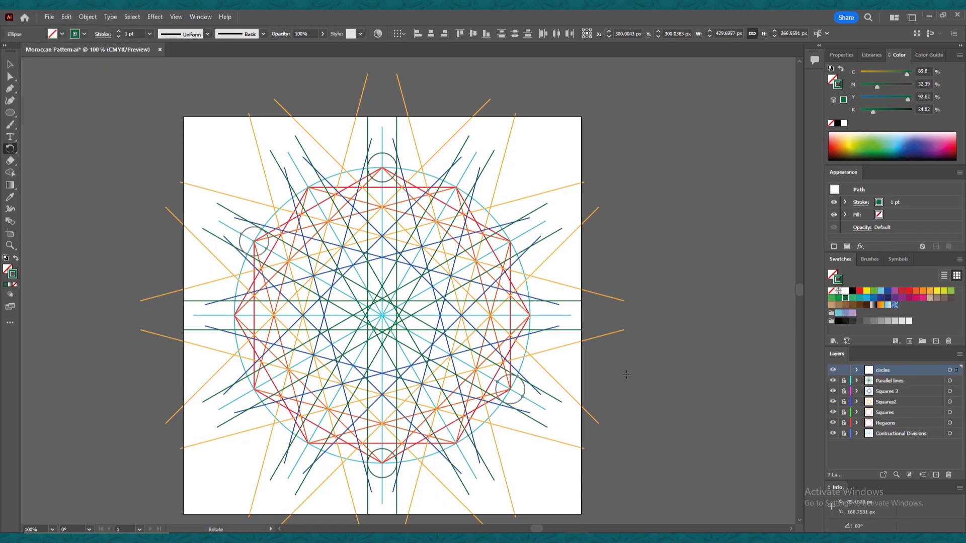
pyautogui.hotkey('ctrl', 'd')
pyautogui.hotkey('ctrl', '2')
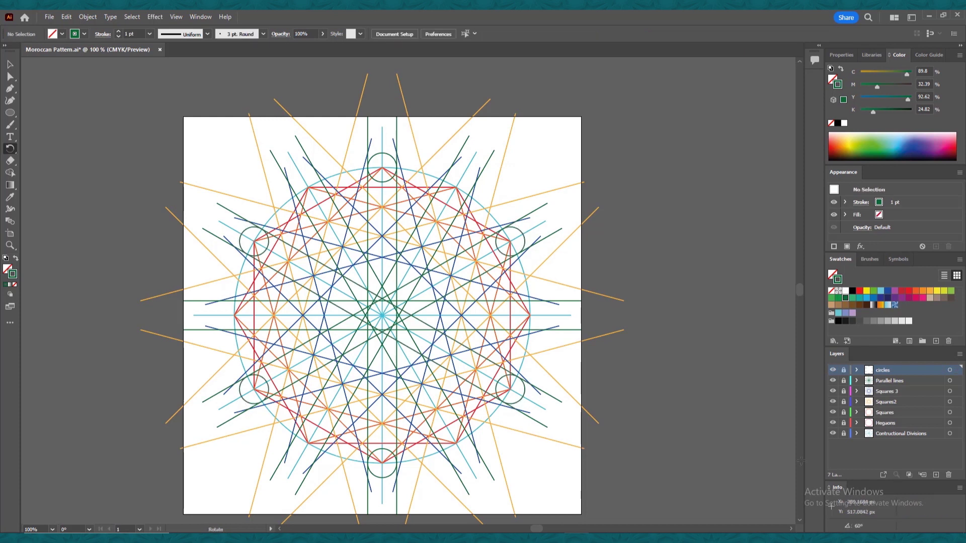
# Add a new layer above the circles layer and name it Hexagons 2
pyautogui.click(937, 475)
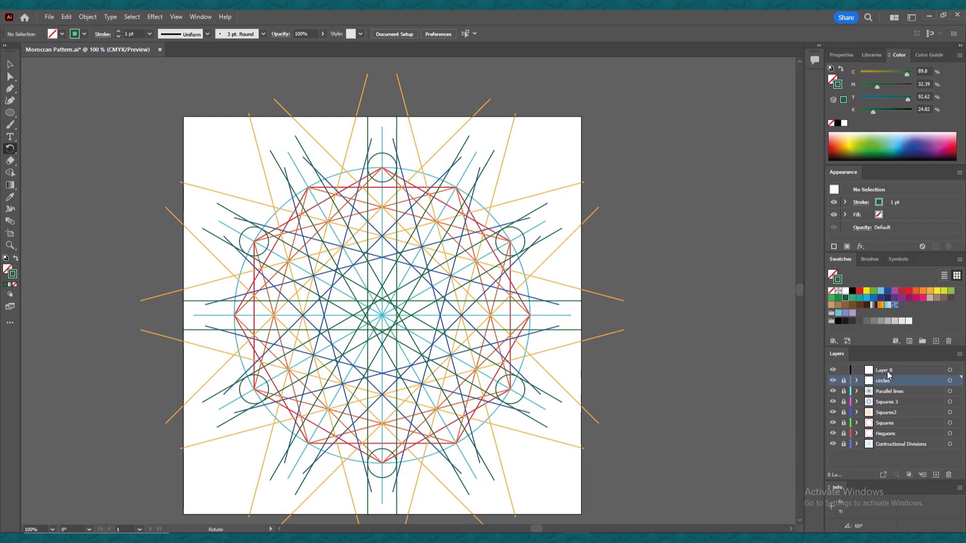
pyautogui.doubleClick(887, 370)
pyautogui.write('H')
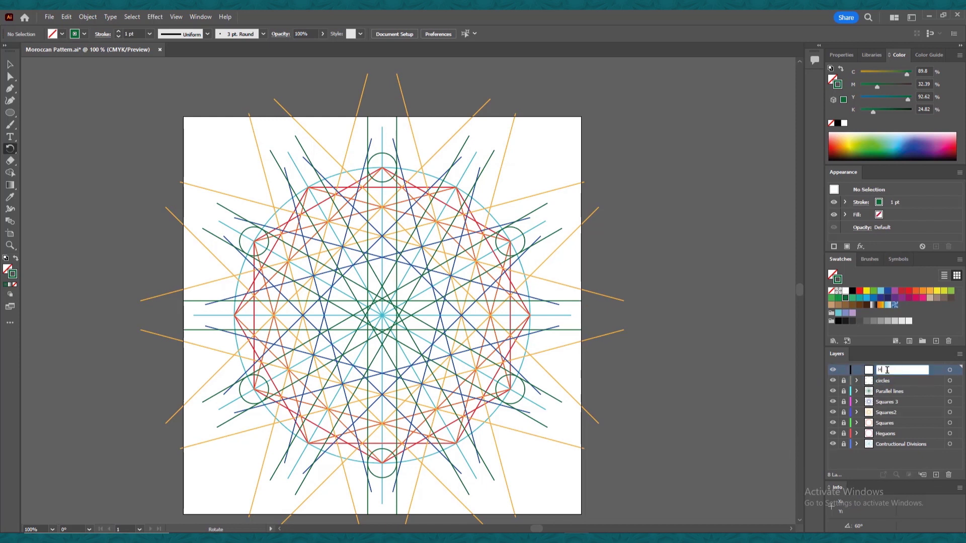
pyautogui.write('exagons 2')
pyautogui.press('Return')
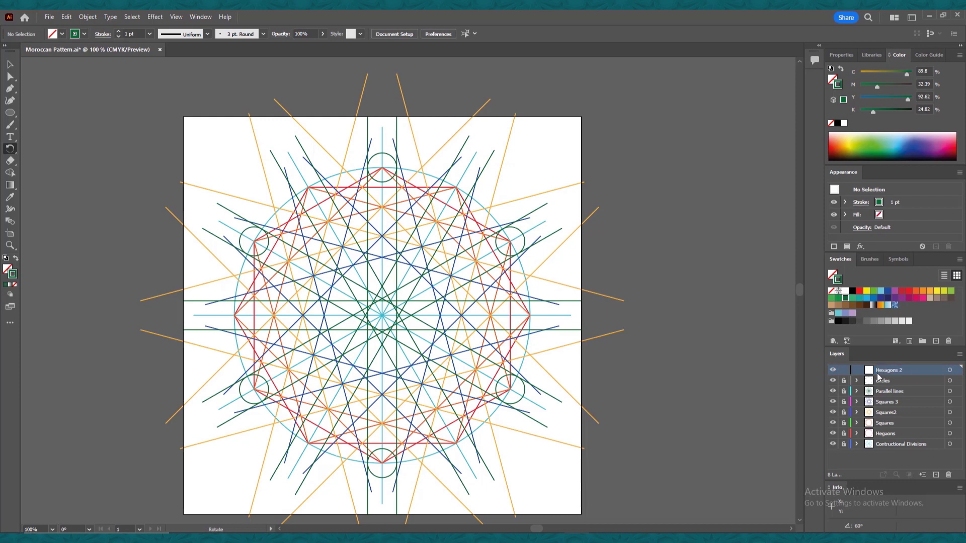
# Draw a closed hexagon with the Pen tool, sides about 201 px, cornered where the six small circles' inner edges meet the dividing lines
pyautogui.press('p')
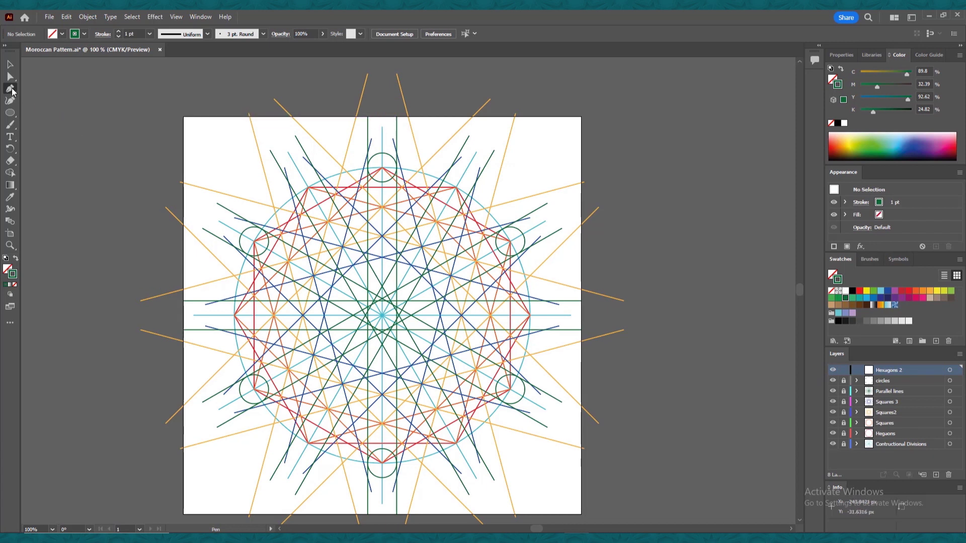
pyautogui.click(383, 183)
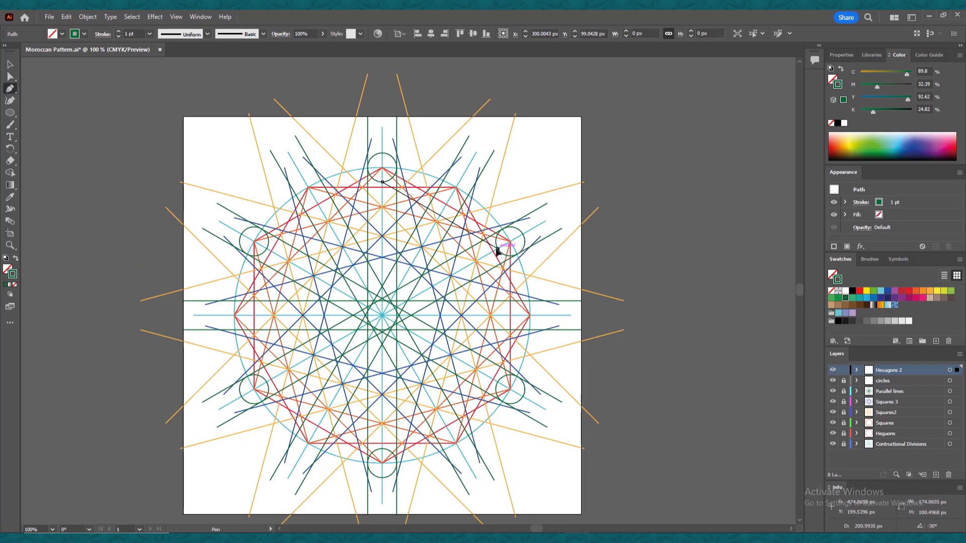
pyautogui.click(497, 249)
pyautogui.click(497, 382)
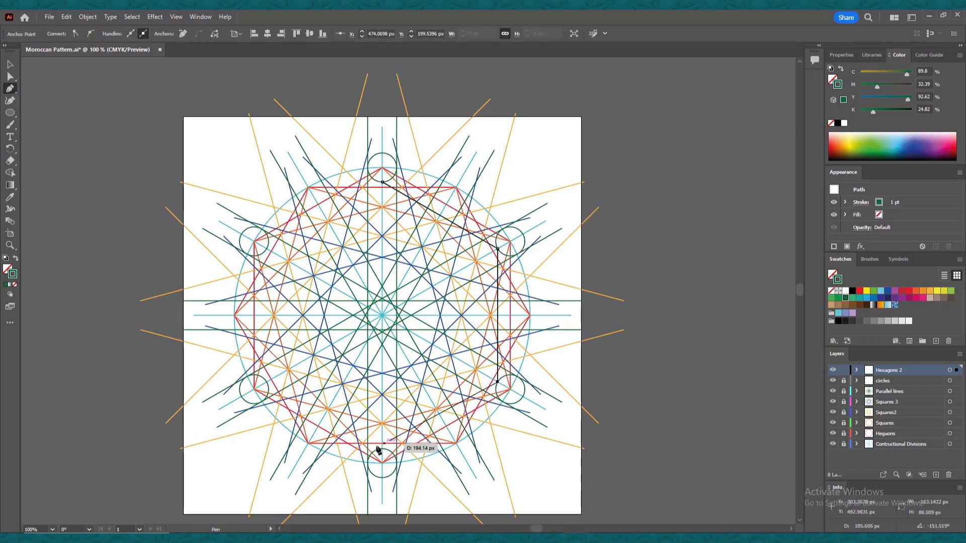
pyautogui.click(382, 445)
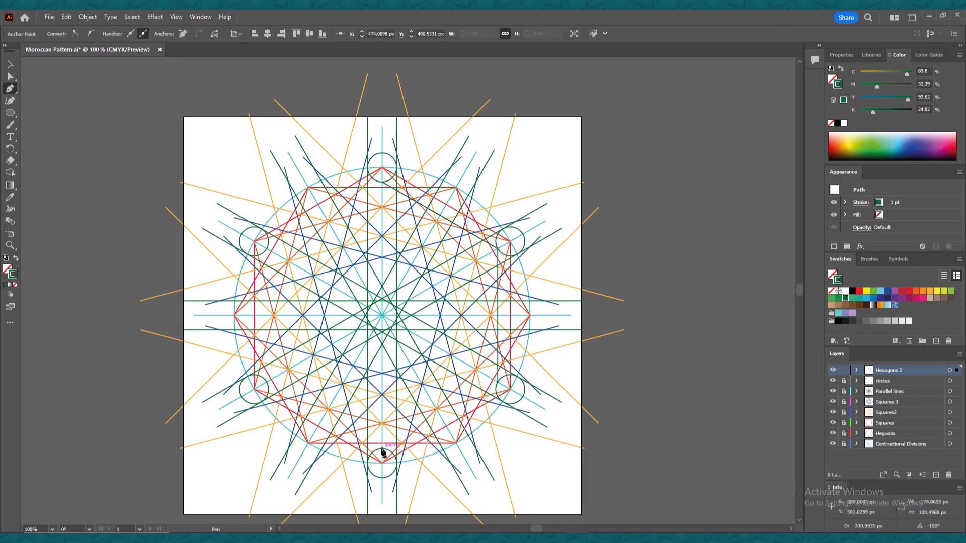
pyautogui.click(266, 382)
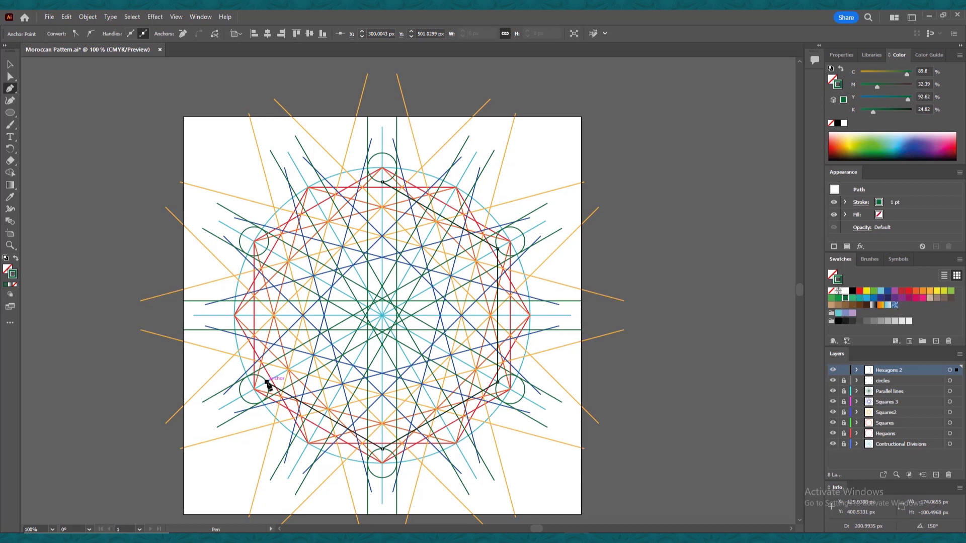
pyautogui.click(267, 248)
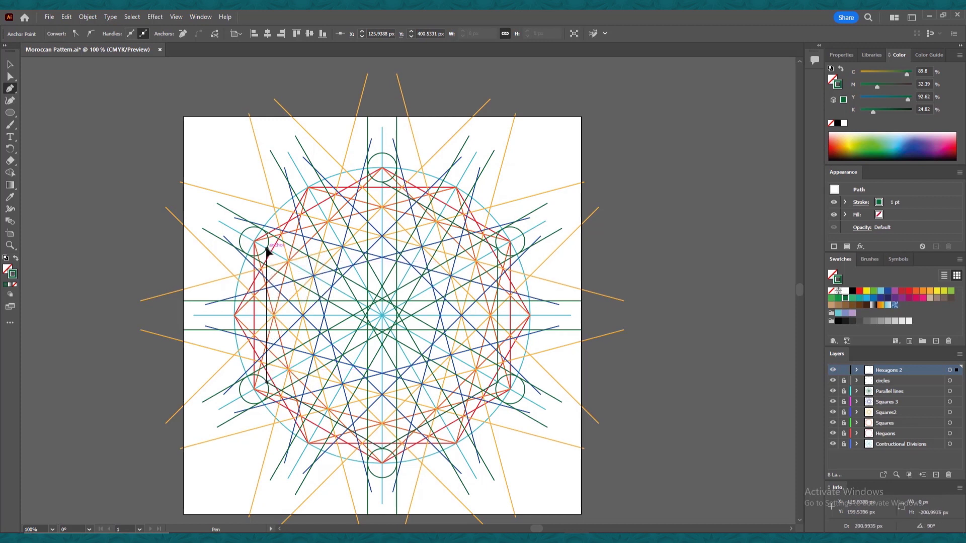
pyautogui.click(382, 182)
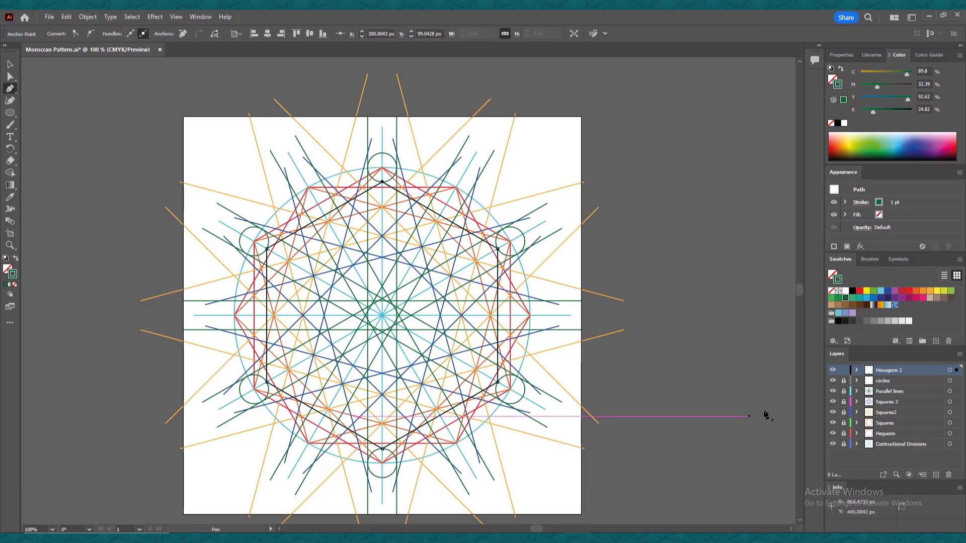
# Lock the Hexagons 2 layer and add a new layer above it named pattern
pyautogui.click(844, 371)
pyautogui.click(935, 475)
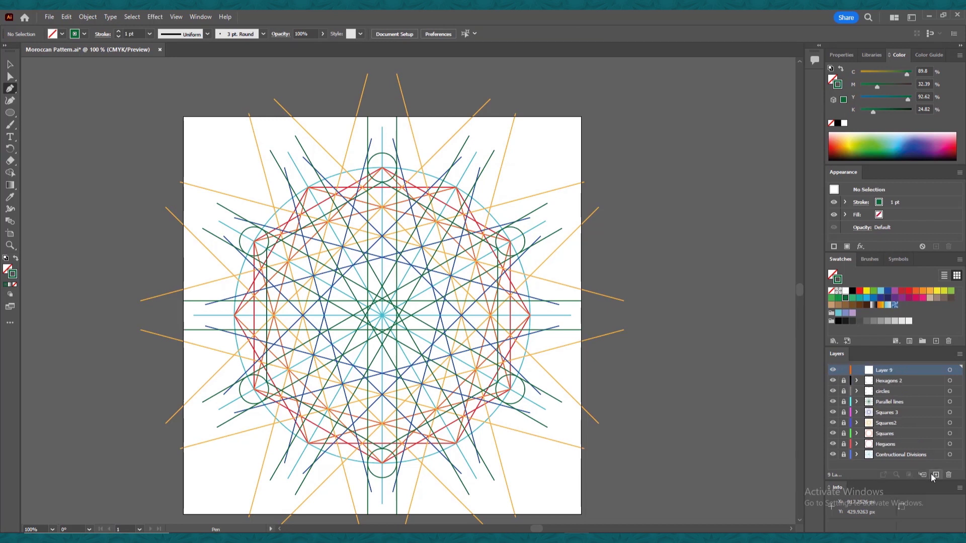
pyautogui.doubleClick(894, 373)
pyautogui.write('pattern')
pyautogui.press('Return')
# Set the stroke for the pattern layer's artwork to black with a 3 pt weight
pyautogui.click(853, 292)
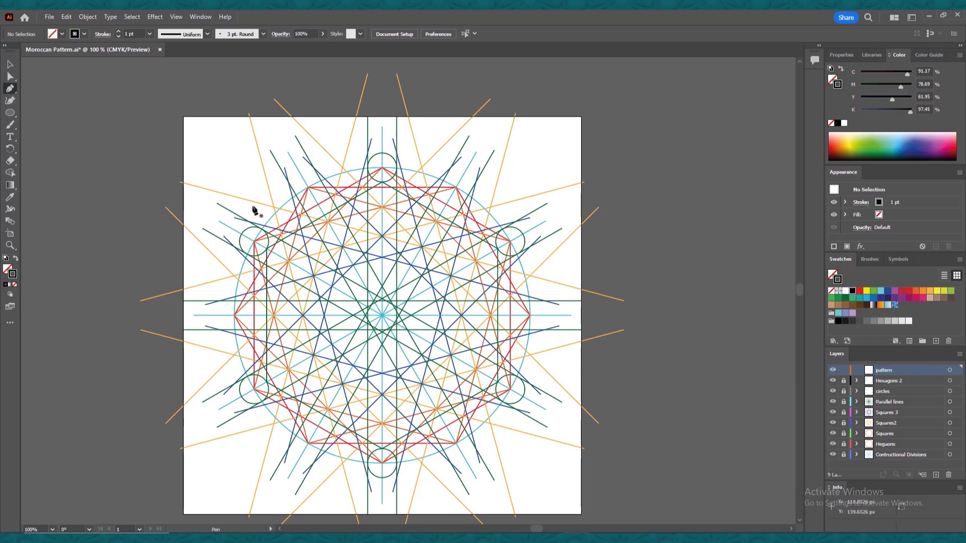
pyautogui.click(119, 30)
pyautogui.click(119, 30)
# Hide the Hexagons 2, circles, Squares 3 and original hexagons layers, keeping only the guides needed for tracing
pyautogui.click(833, 381)
pyautogui.click(834, 392)
pyautogui.click(833, 413)
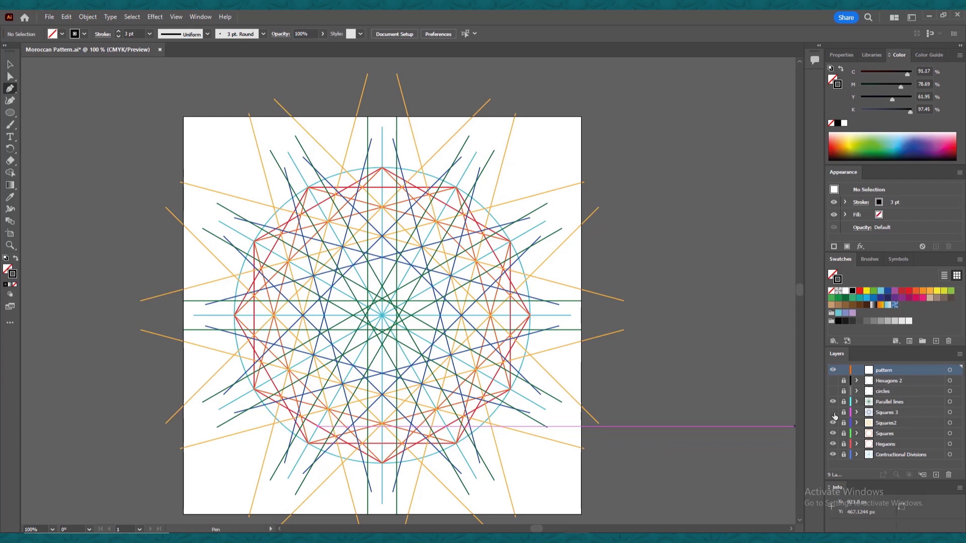
pyautogui.click(833, 444)
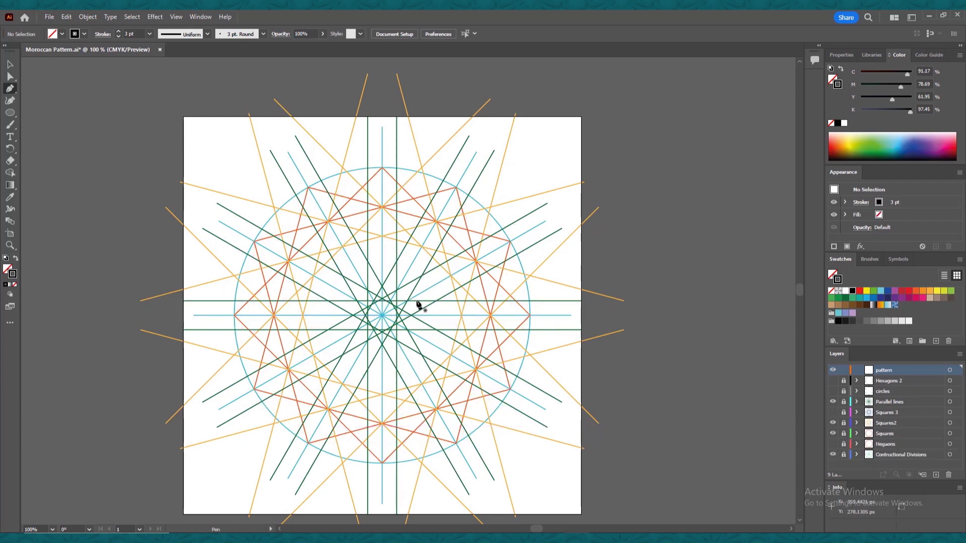
# Trace an open zigzag Pen path about 95 by 160 px from near the centre up along the parallel and square lines and back
pyautogui.click(397, 300)
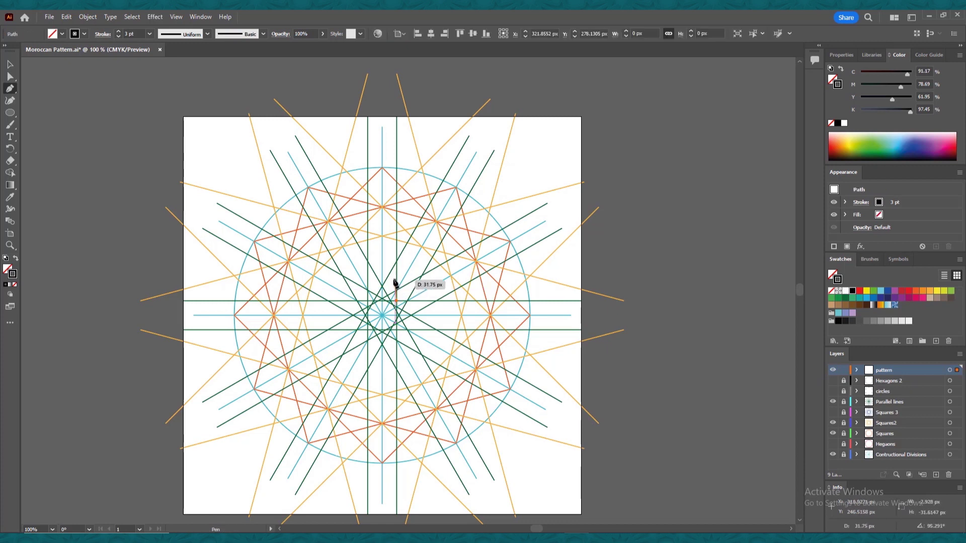
pyautogui.click(397, 242)
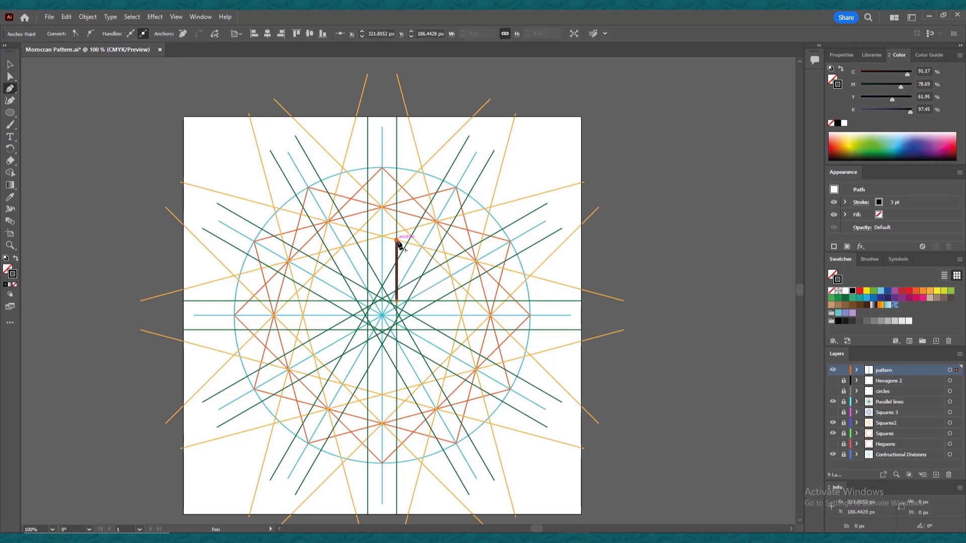
pyautogui.click(384, 240)
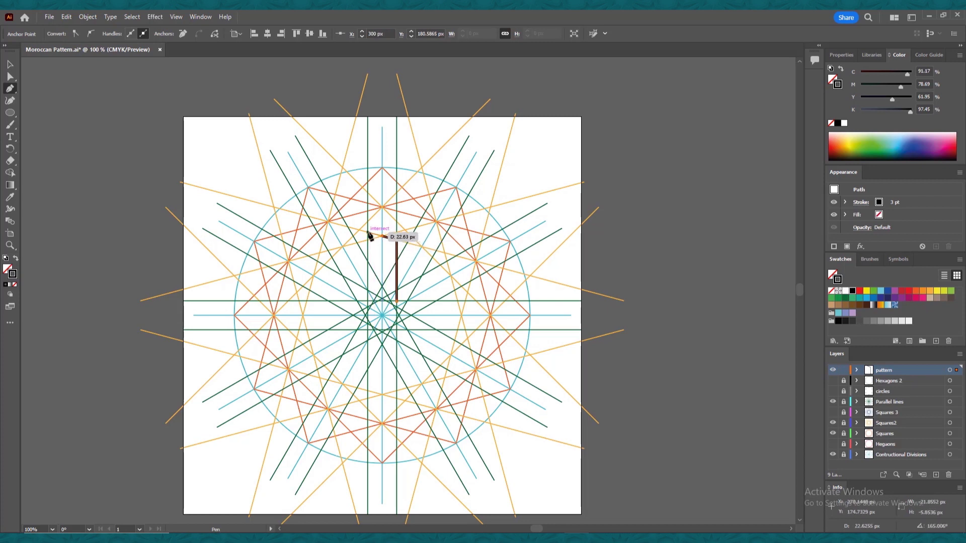
pyautogui.click(368, 233)
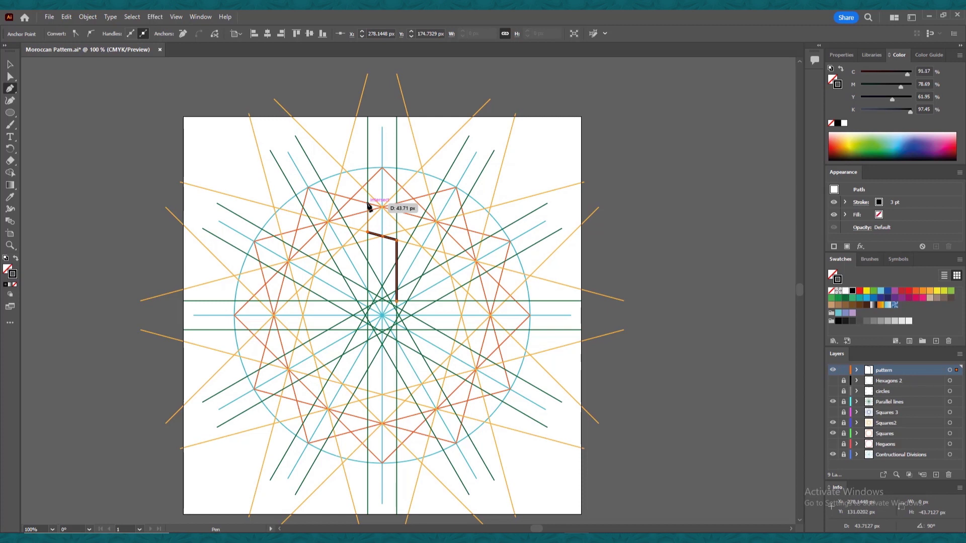
pyautogui.click(368, 204)
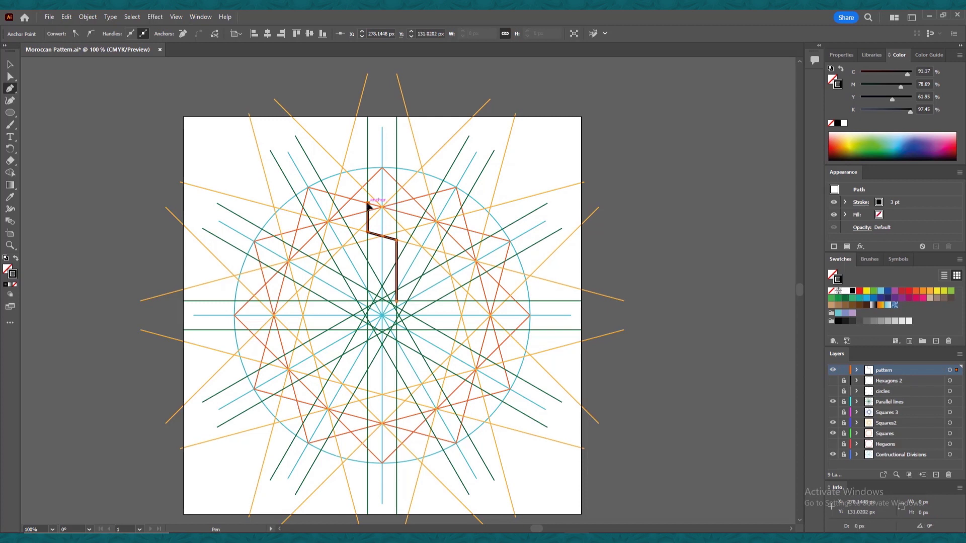
pyautogui.click(335, 195)
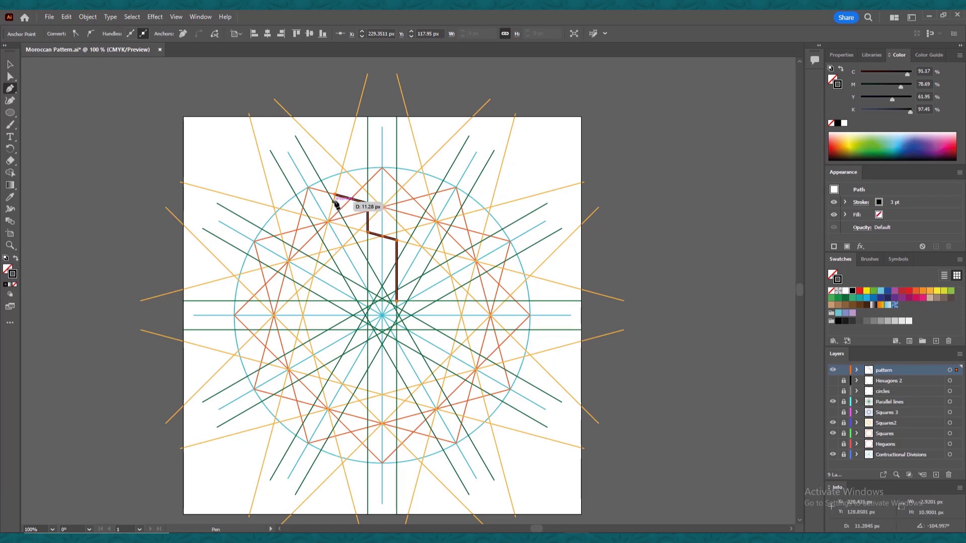
pyautogui.click(334, 200)
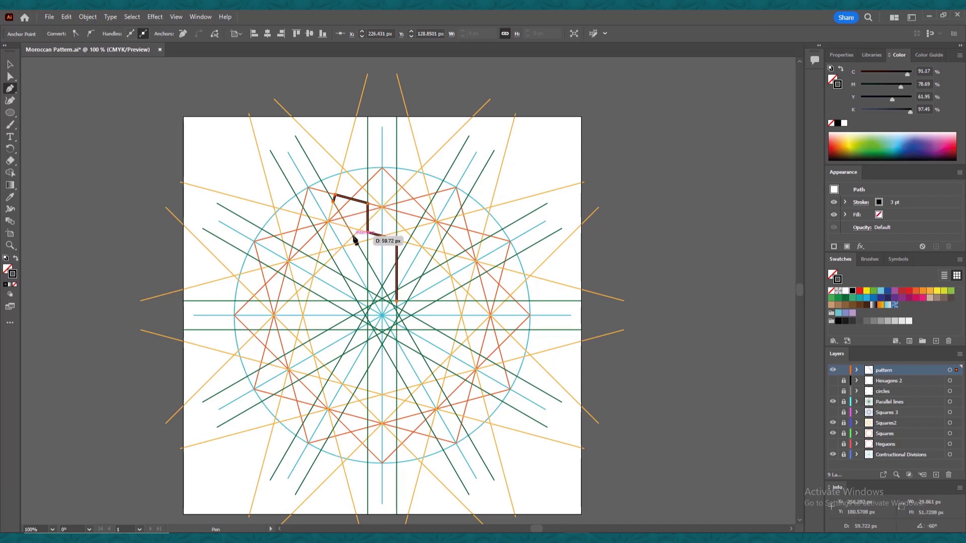
pyautogui.click(353, 237)
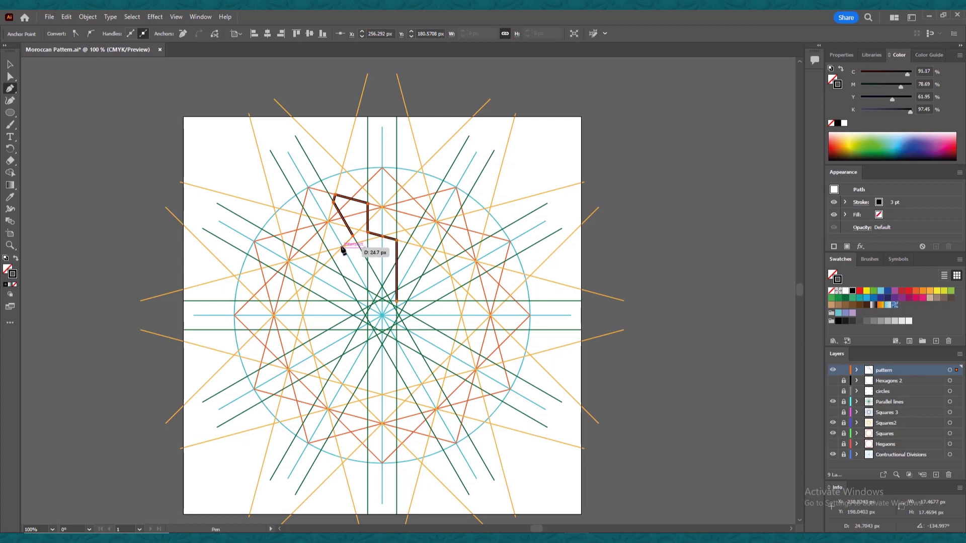
pyautogui.click(342, 247)
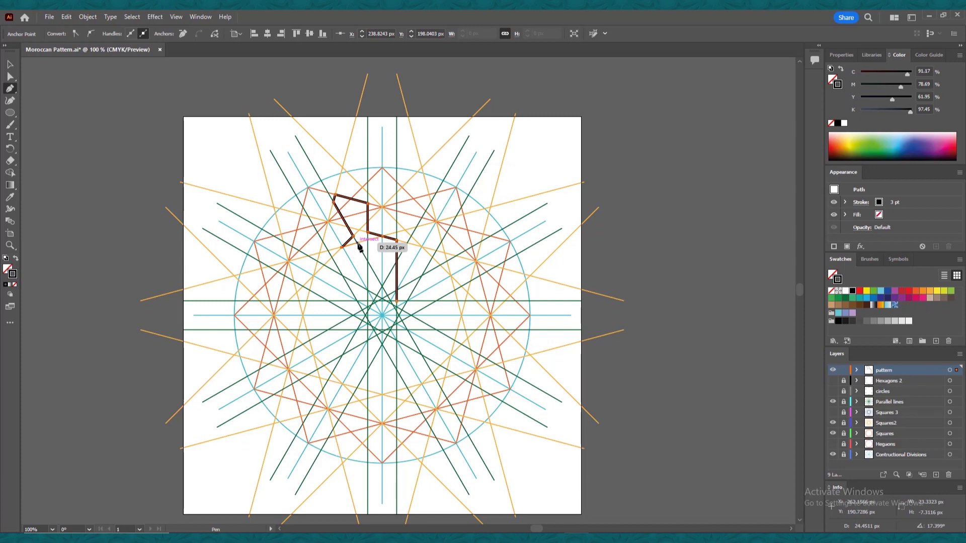
pyautogui.click(359, 243)
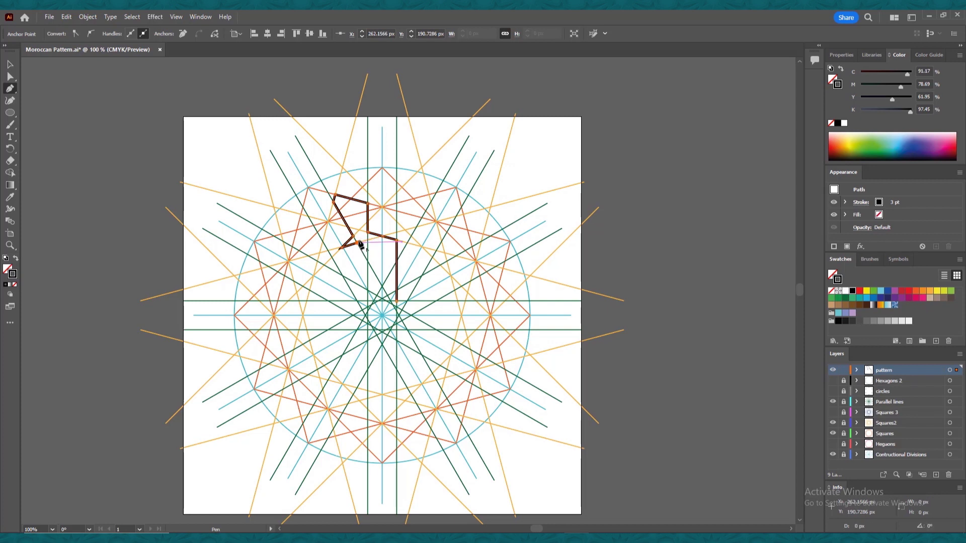
pyautogui.click(388, 297)
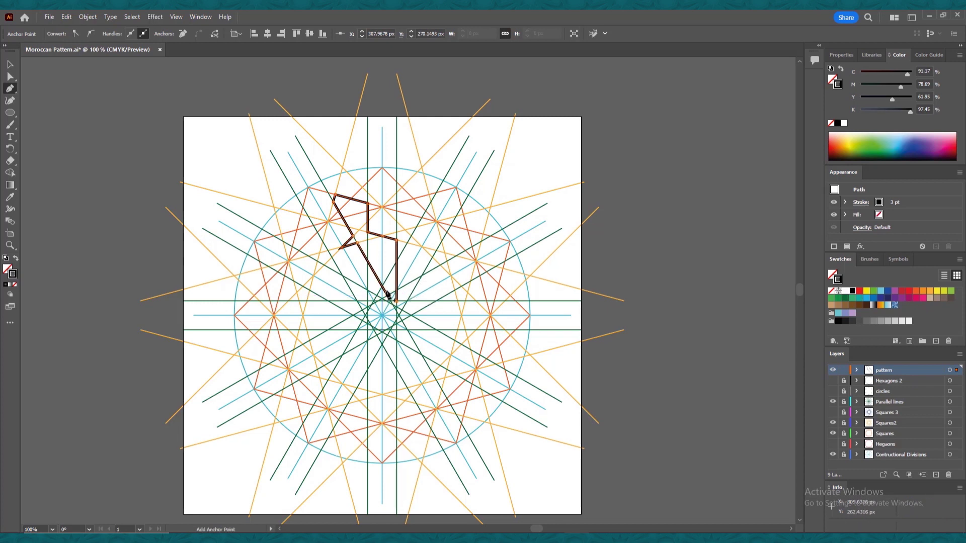
# Reflect a copy of the zigzag path across the vertical axis and move the copy 50 px right to mirror it about the centre line
pyautogui.click(10, 65)
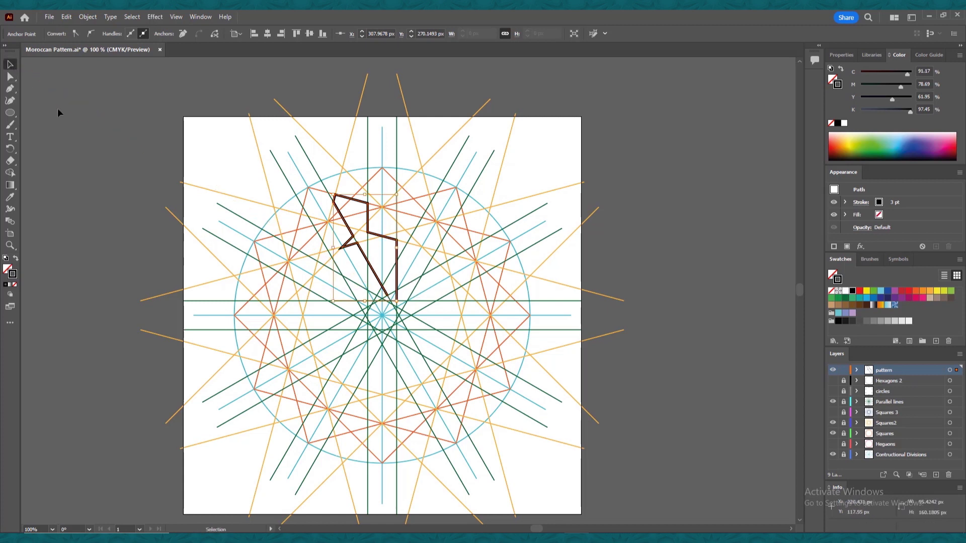
pyautogui.rightClick(398, 262)
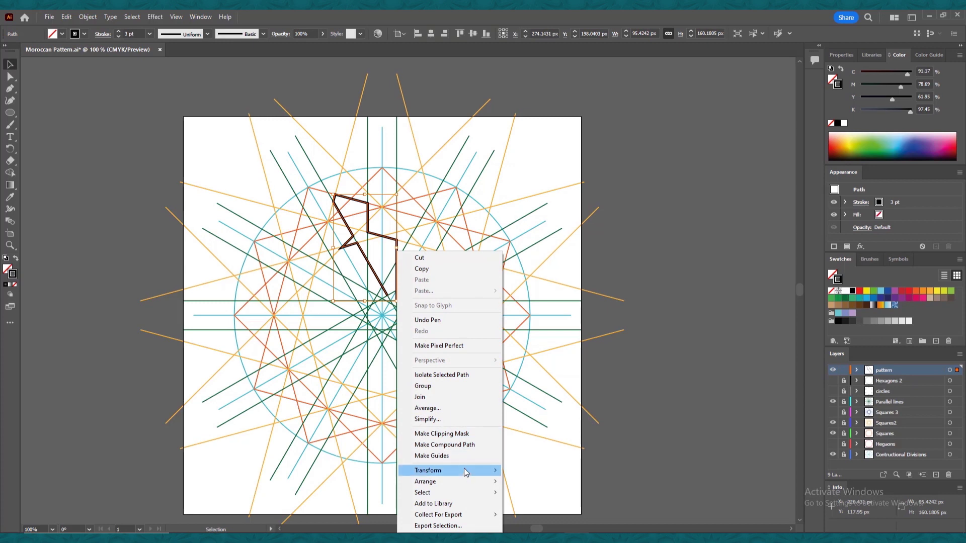
pyautogui.moveTo(465, 472)
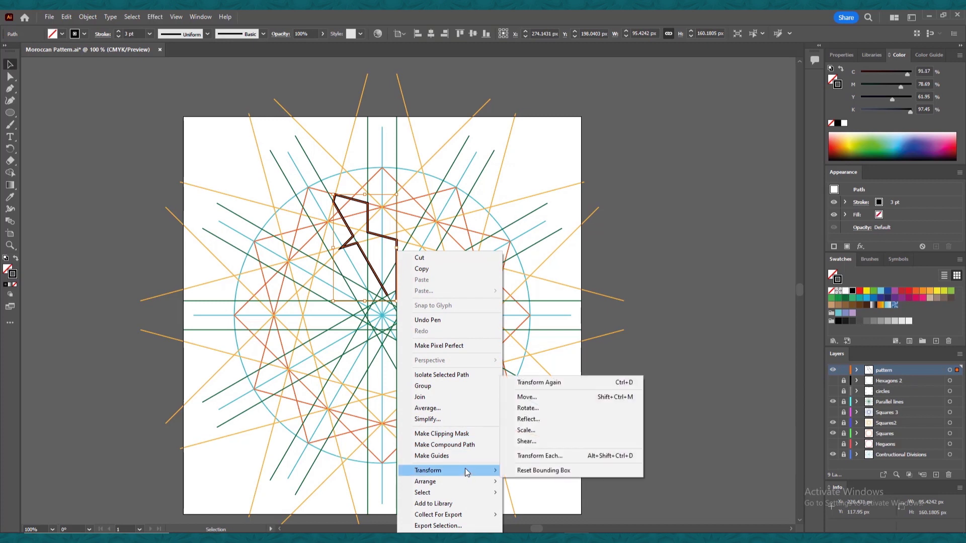
pyautogui.click(529, 421)
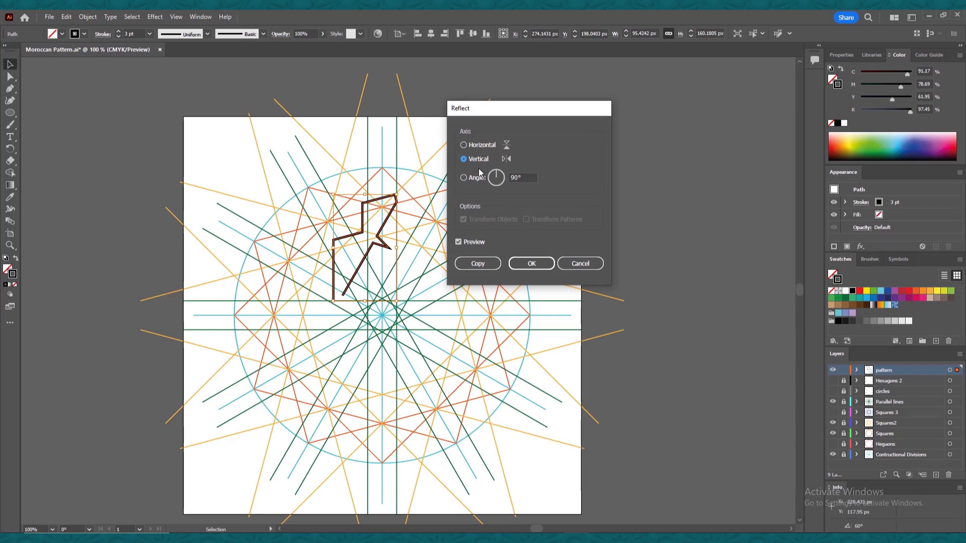
pyautogui.click(490, 265)
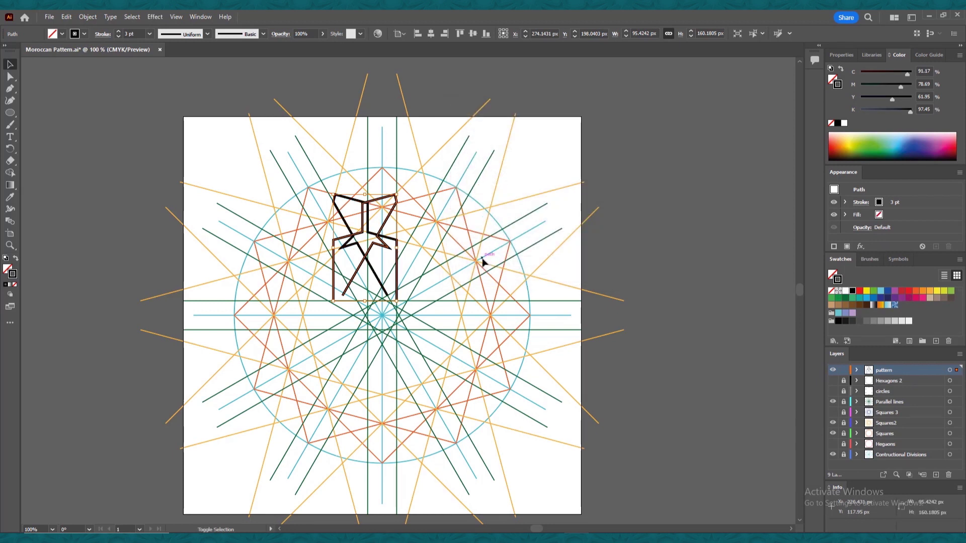
pyautogui.hotkey('shift', 'Right')
pyautogui.hotkey('shift', 'Right')
pyautogui.hotkey('shift', 'Right')
pyautogui.hotkey('shift', 'Right')
pyautogui.hotkey('shift', 'Right')
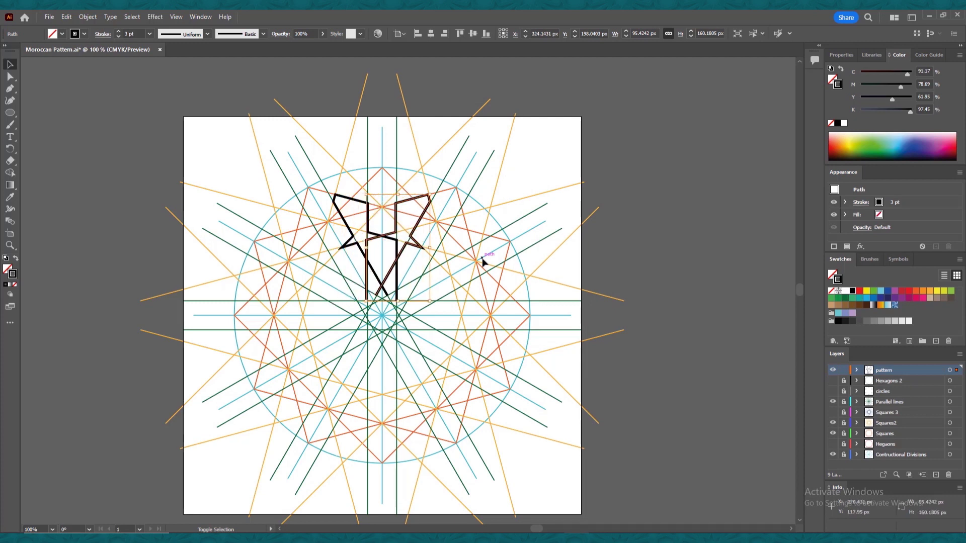
# Show the Hexagons 2, circles, Squares 3 and original hexagons layers again and save the document
pyautogui.click(833, 381)
pyautogui.click(833, 391)
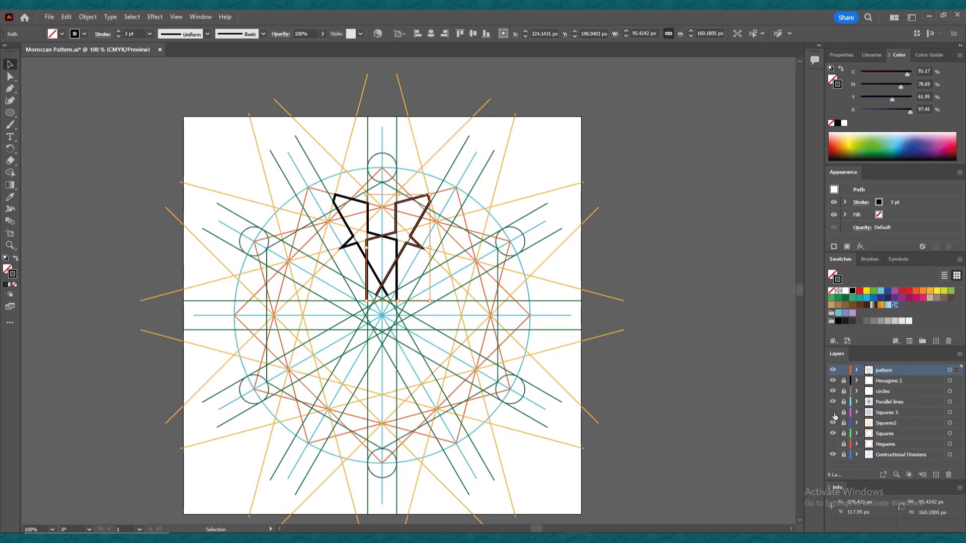
pyautogui.click(833, 412)
pyautogui.click(834, 444)
pyautogui.click(834, 444)
pyautogui.hotkey('ctrl', 's')
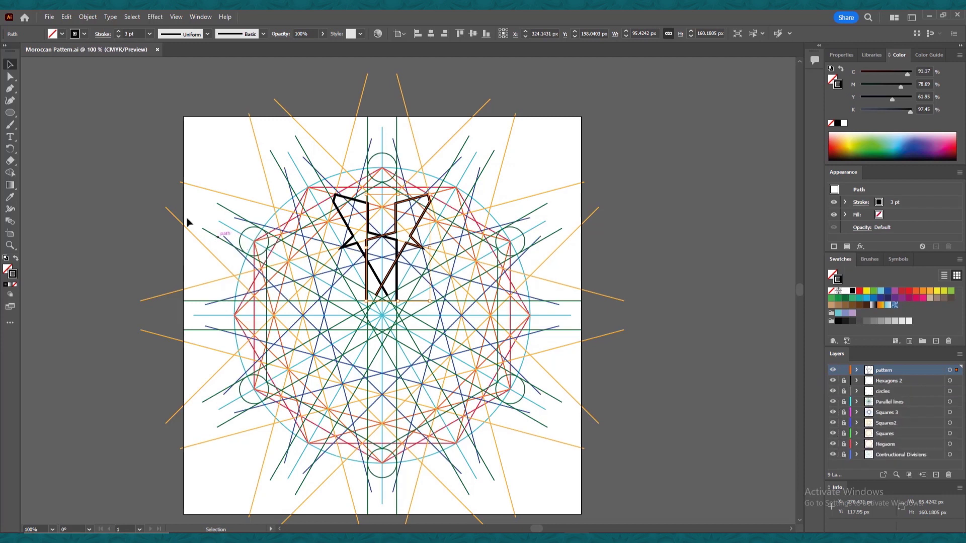
# Hide the original hexagons layer and trace a closed chevron-shaped Pen path about 163 px wide across the upper part of the motif
pyautogui.click(10, 89)
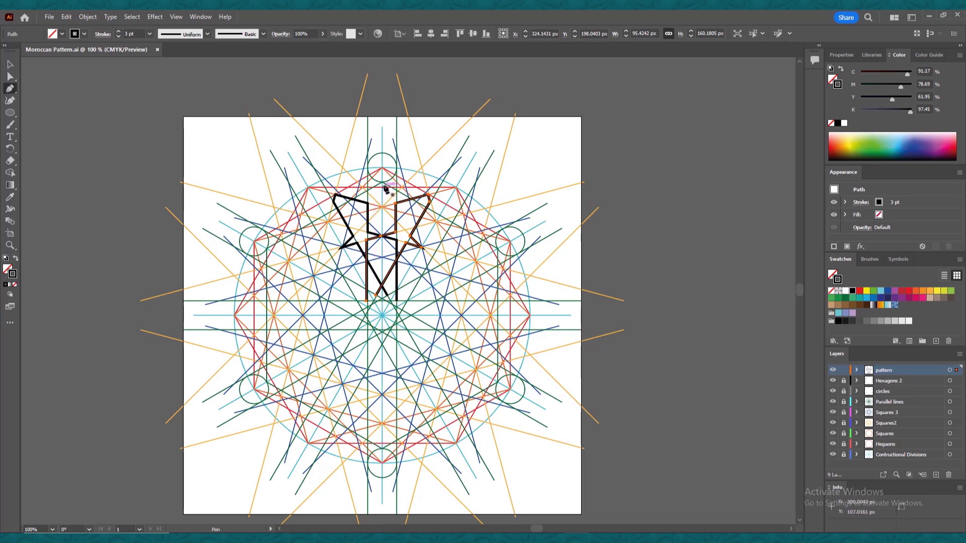
pyautogui.hotkey('ctrl', 'z')
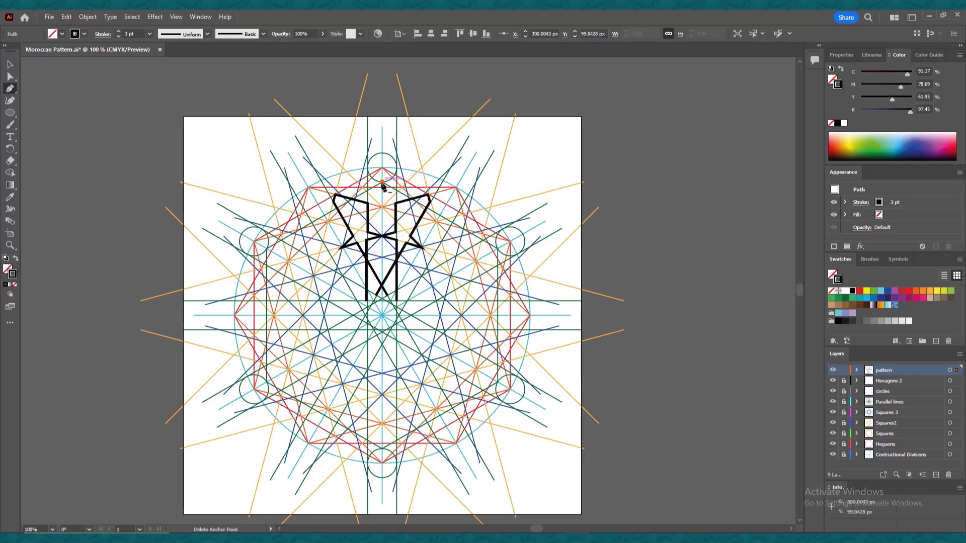
pyautogui.scroll(-1, 384, 194)
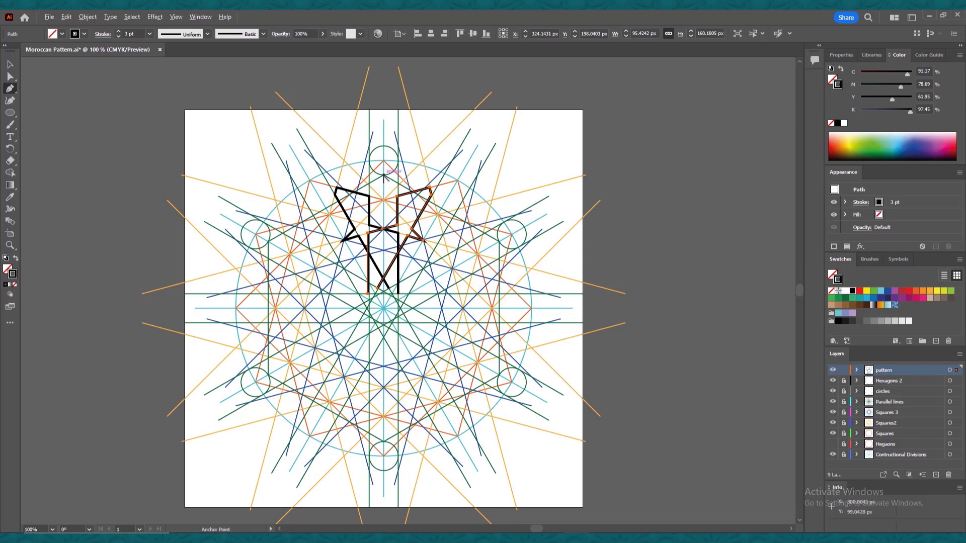
pyautogui.scroll(1, 383, 175)
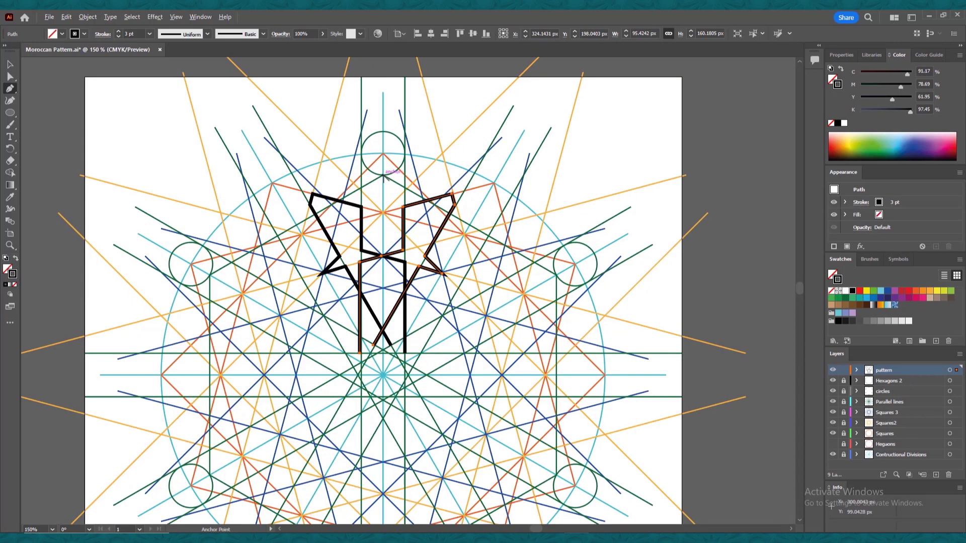
pyautogui.click(383, 175)
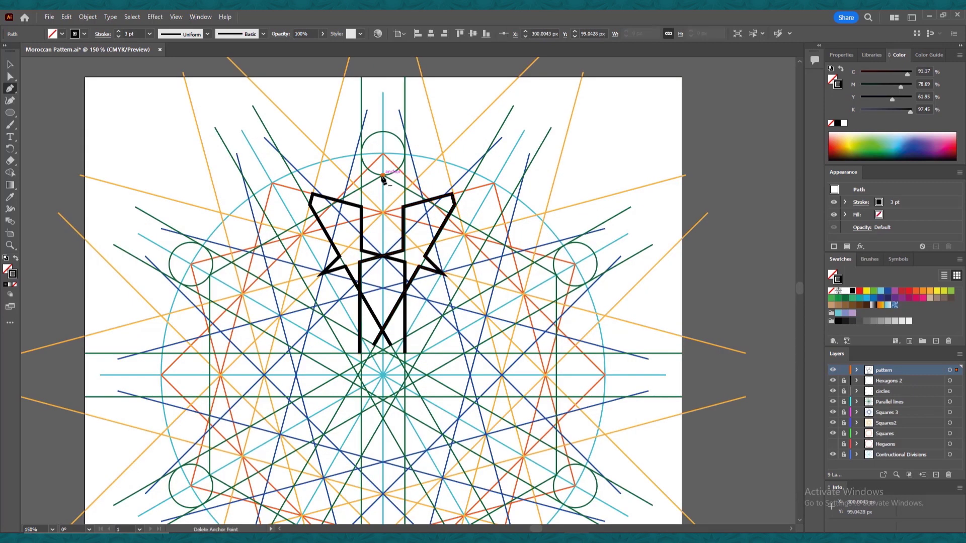
pyautogui.click(306, 219)
pyautogui.click(302, 234)
pyautogui.click(349, 246)
pyautogui.click(383, 213)
pyautogui.click(417, 246)
pyautogui.click(464, 234)
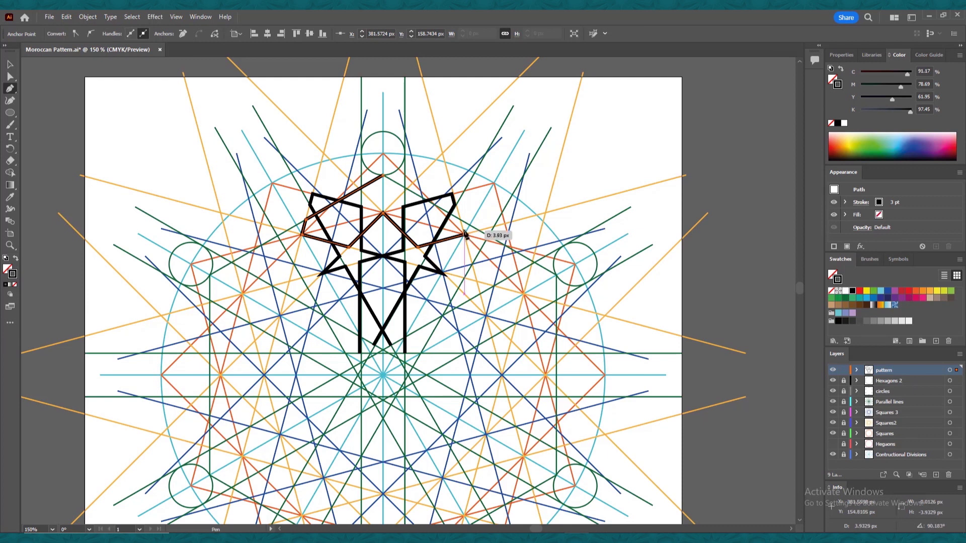
pyautogui.keyDown('ctrl'); pyautogui.click(473, 209); pyautogui.keyUp('ctrl')
pyautogui.hotkey('ctrl', '1')
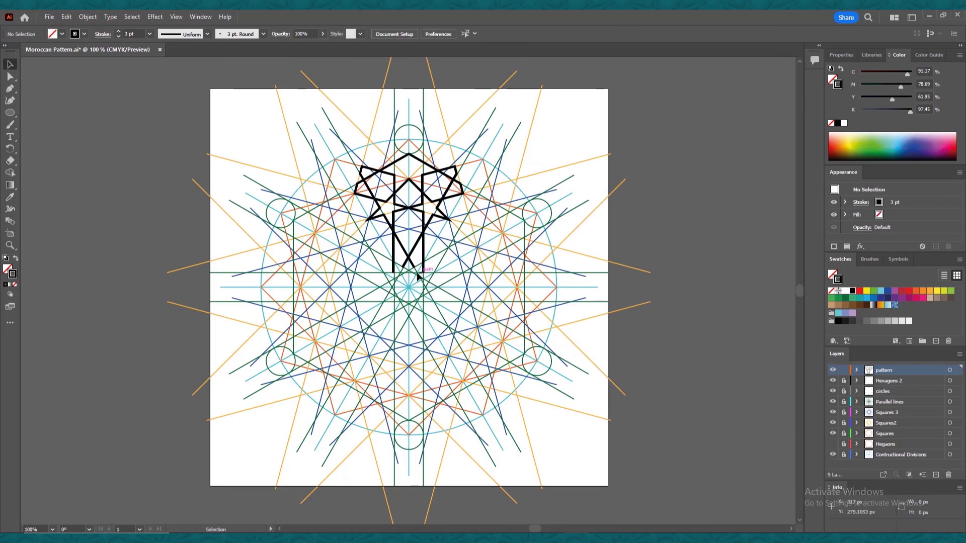
# Rotate copies of the whole motif by 60° about the artboard centre, repeating until six motifs complete the rosette
pyautogui.press('a')
pyautogui.press('v')
pyautogui.click(415, 280)
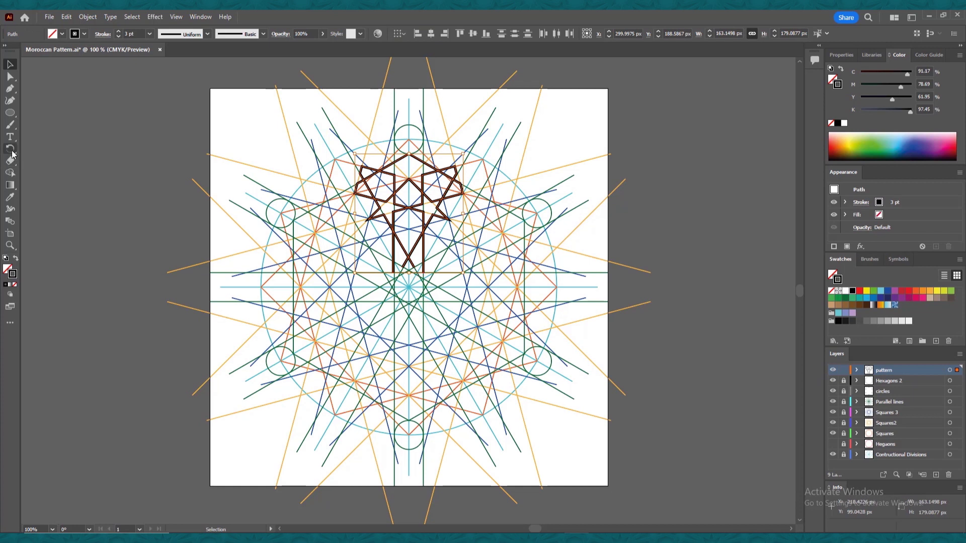
pyautogui.click(10, 151)
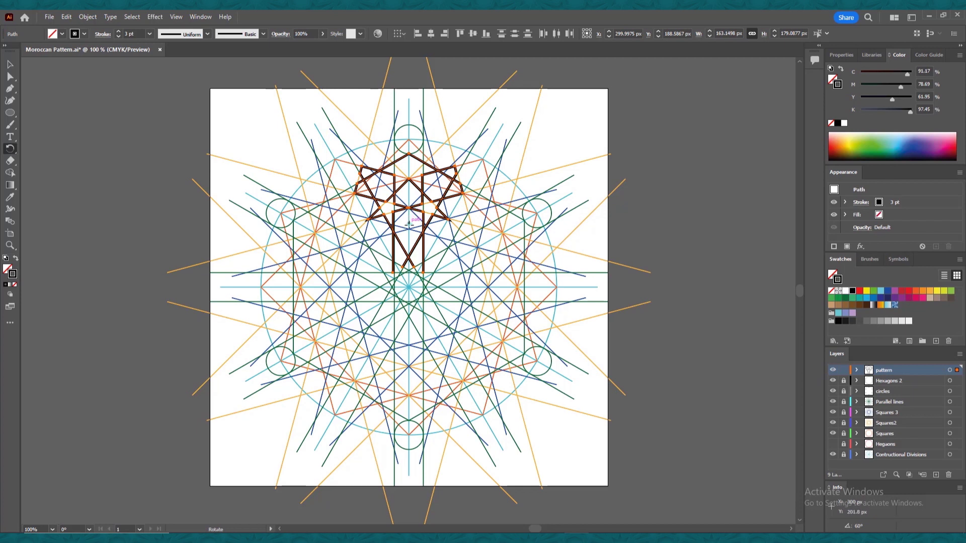
pyautogui.keyDown('alt'); pyautogui.click(408, 286); pyautogui.keyUp('alt')
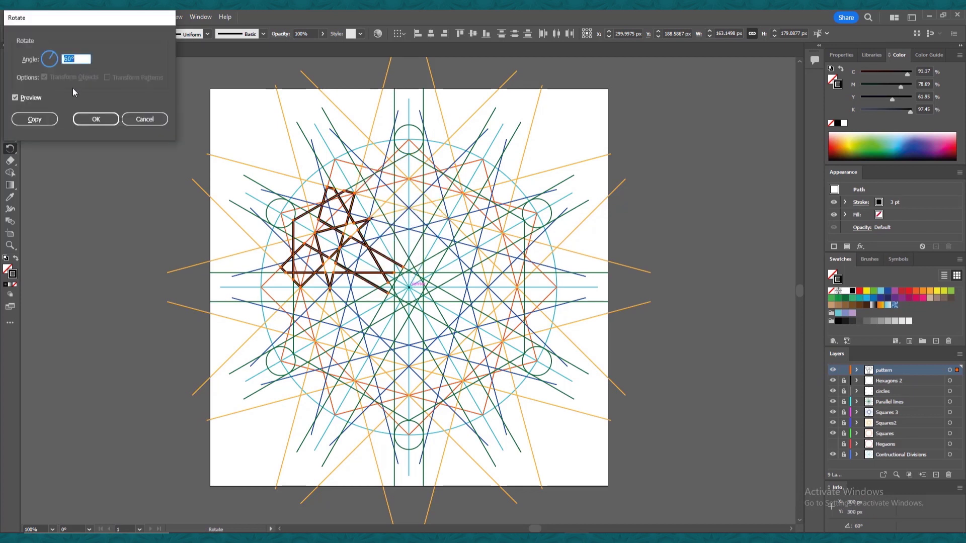
pyautogui.click(48, 120)
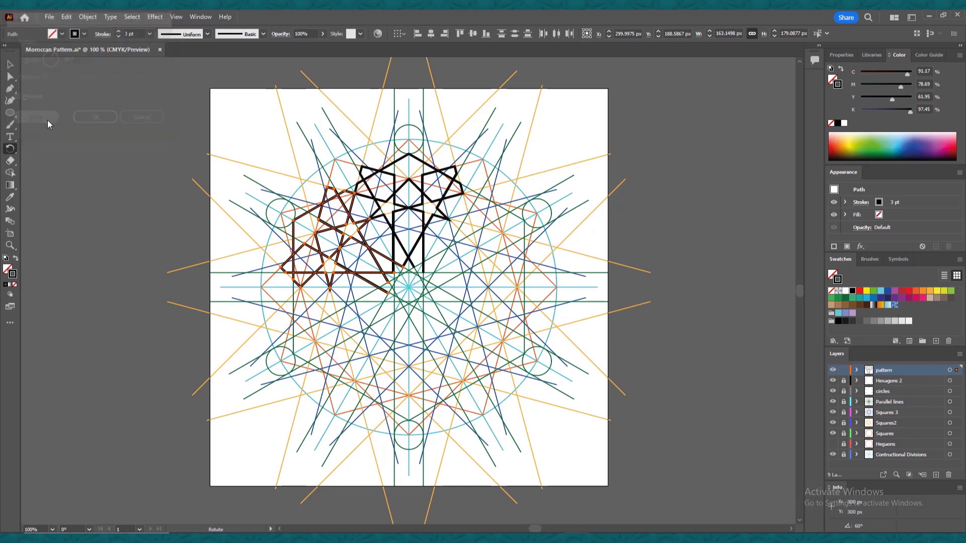
pyautogui.hotkey('ctrl', 'd')
pyautogui.hotkey('ctrl', 'd')
pyautogui.hotkey('ctrl', 'd')
pyautogui.hotkey('ctrl', 'd')
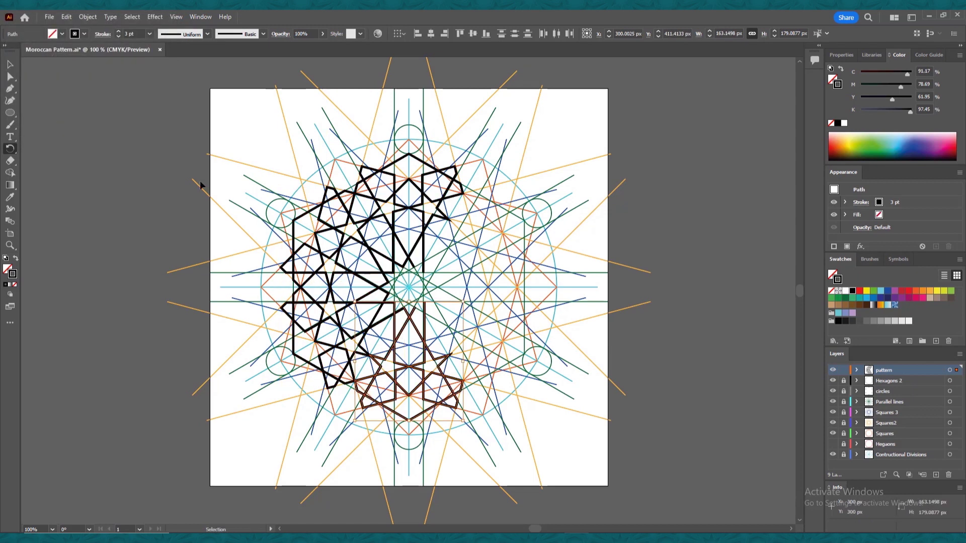
pyautogui.hotkey('ctrl', 'd')
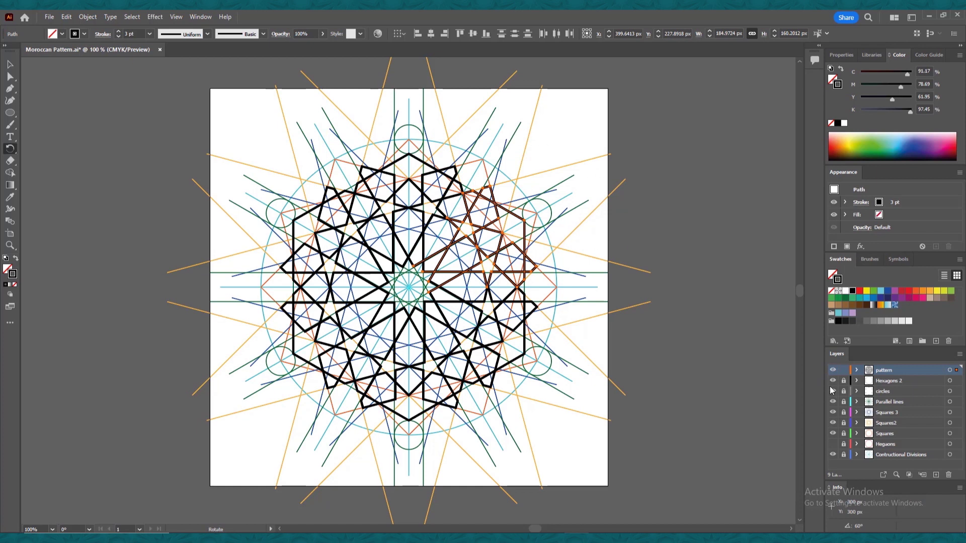
# Hide all construction layers below the pattern layer, deselect the artwork and save the document
pyautogui.moveTo(834, 385); pyautogui.dragTo(833, 455)
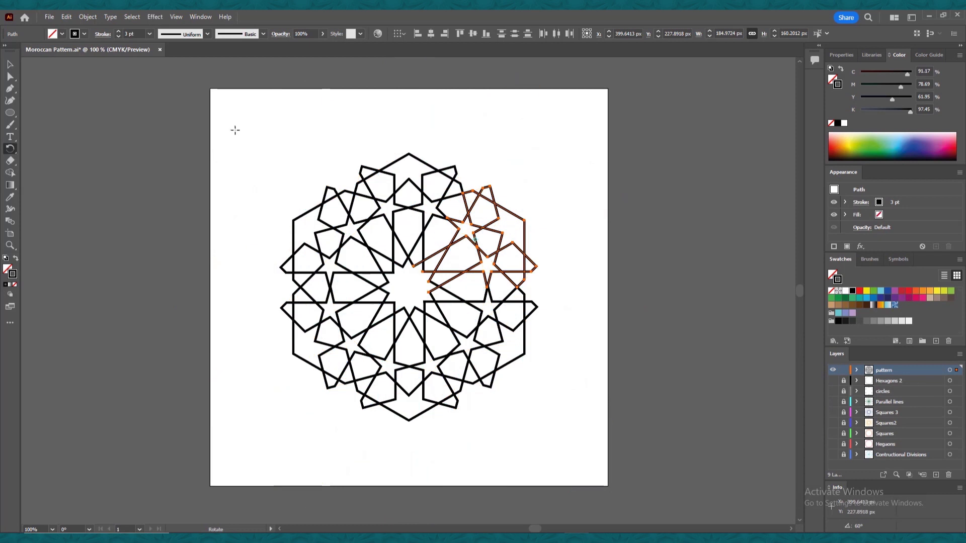
pyautogui.click(10, 64)
pyautogui.click(410, 275)
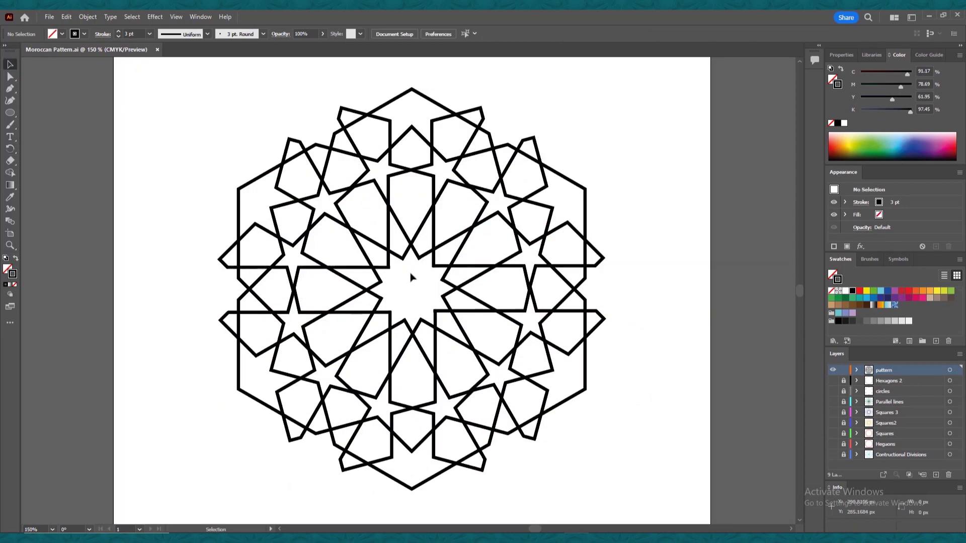
# Join the open path ends at the corners of the central star, and clear the selection
pyautogui.hotkey('ctrl', '=')
pyautogui.hotkey('ctrl', '=')
pyautogui.hotkey('ctrl', '=')
pyautogui.hotkey('ctrl', '=')
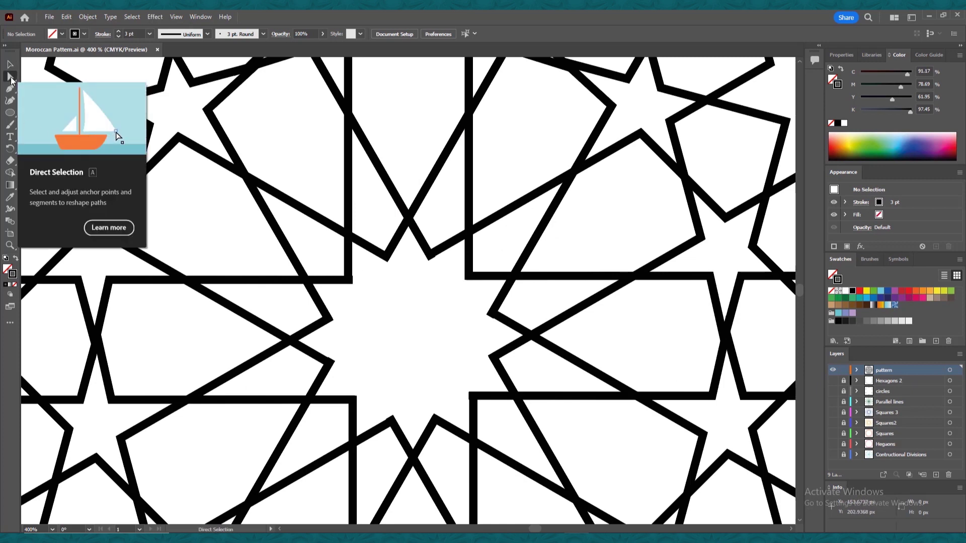
pyautogui.click(10, 77)
pyautogui.click(380, 255)
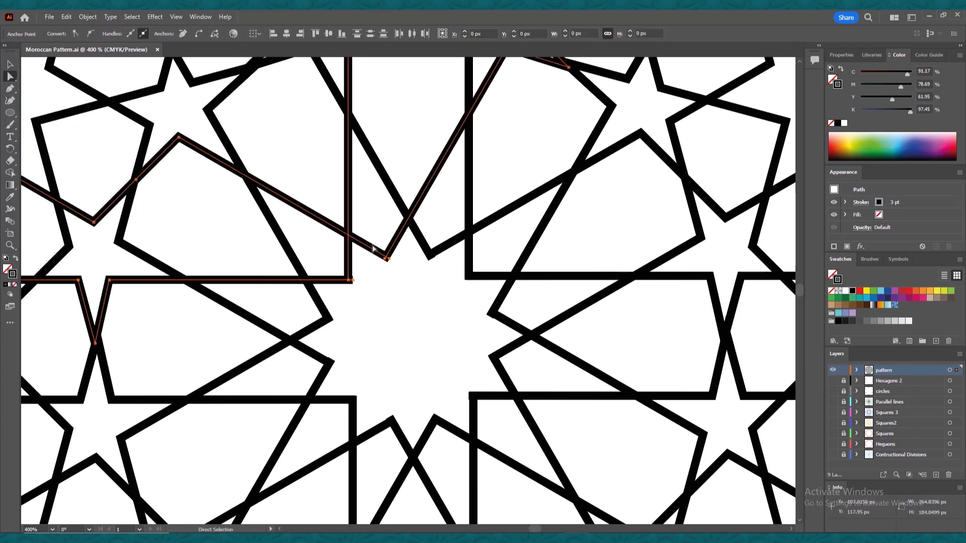
pyautogui.moveTo(372, 260); pyautogui.dragTo(388, 259)
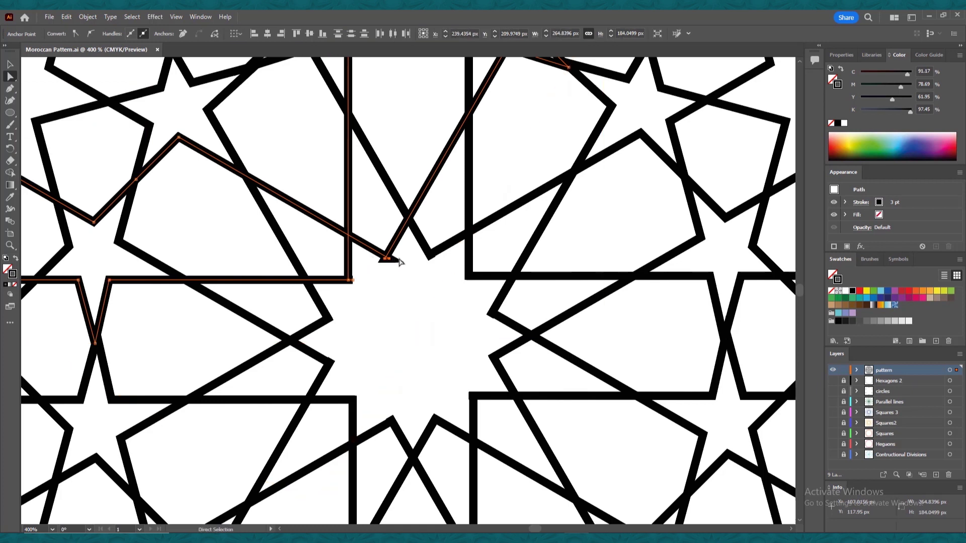
pyautogui.click(428, 252)
pyautogui.press('ctrl')
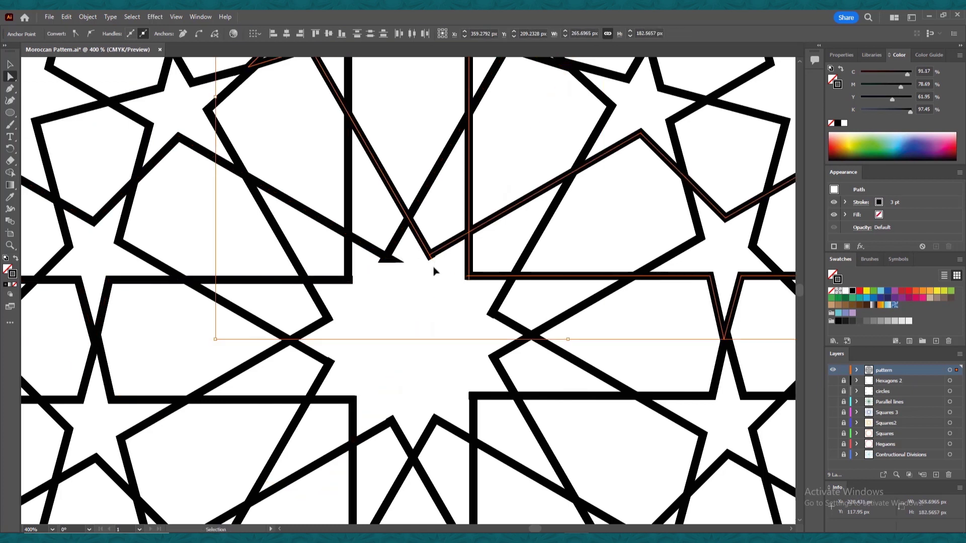
pyautogui.keyDown('ctrl'); pyautogui.click(479, 404); pyautogui.keyUp('ctrl')
pyautogui.keyDown('ctrl'); pyautogui.click(385, 418); pyautogui.keyUp('ctrl')
pyautogui.hotkey('ctrl', 'j')
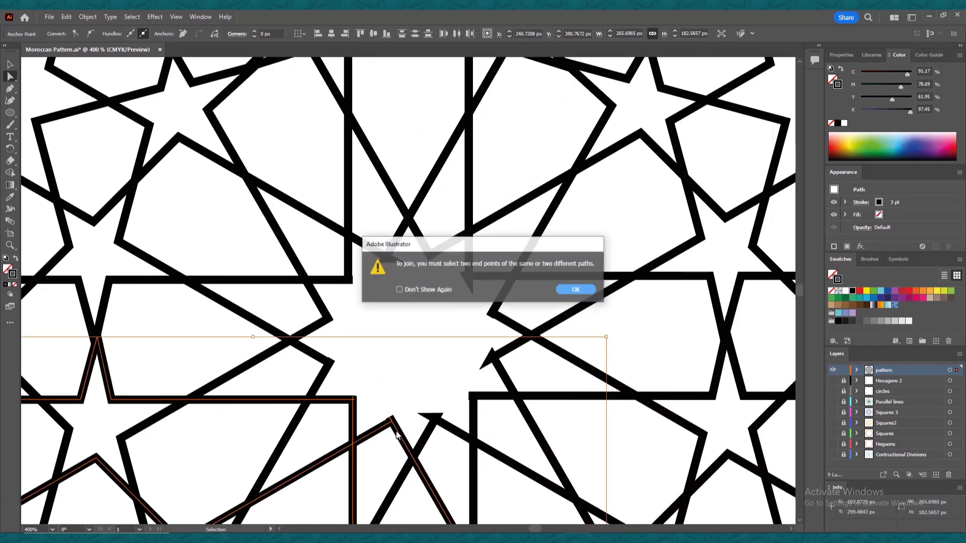
pyautogui.press('Return')
pyautogui.hotkey('ctrl', 'shift', 'a')
# Delete the surplus anchor points that form spikes at the joined corners of the central star
pyautogui.press('-')
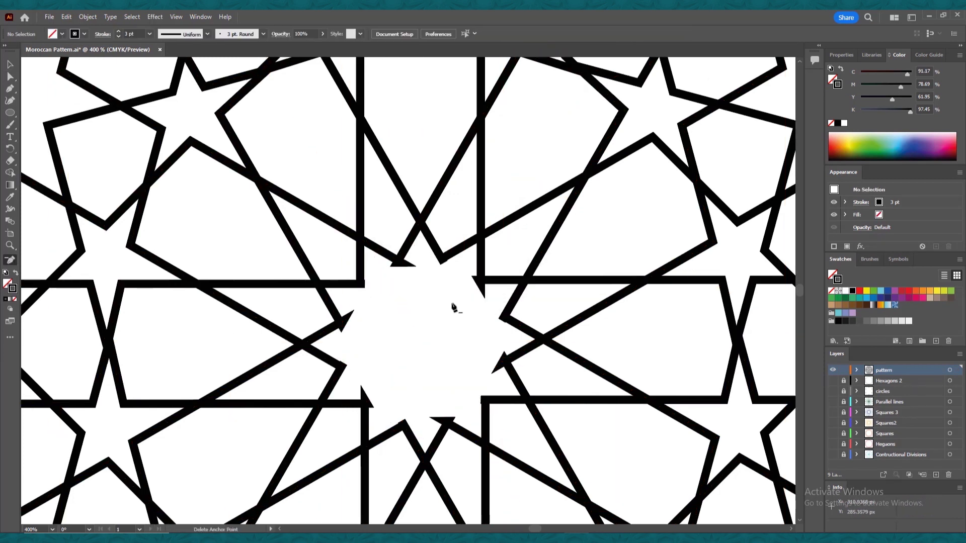
pyautogui.click(481, 283)
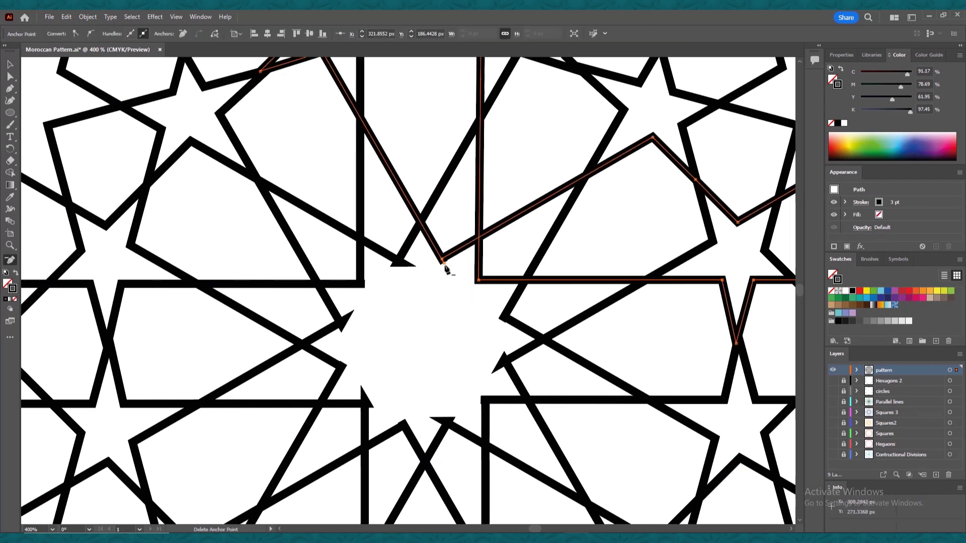
pyautogui.click(343, 367)
pyautogui.click(447, 419)
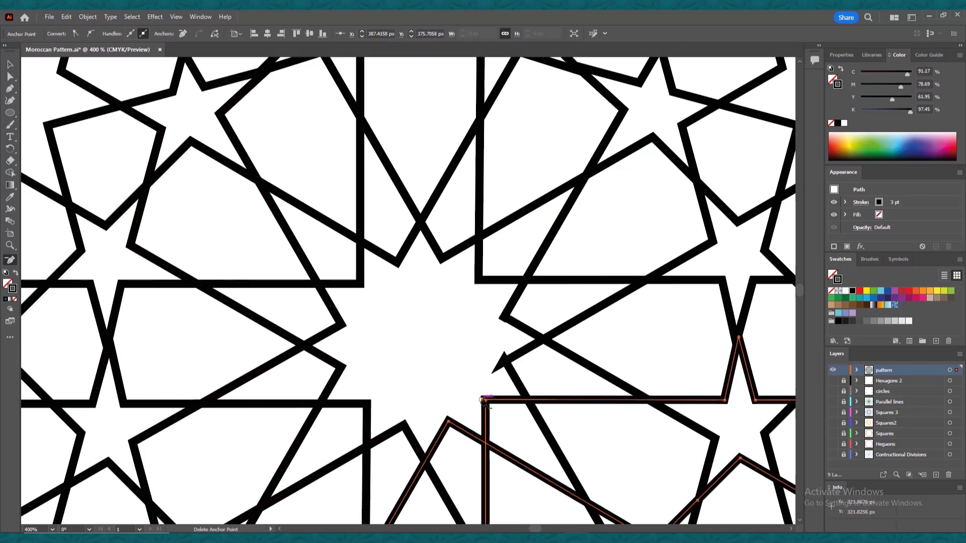
pyautogui.click(503, 364)
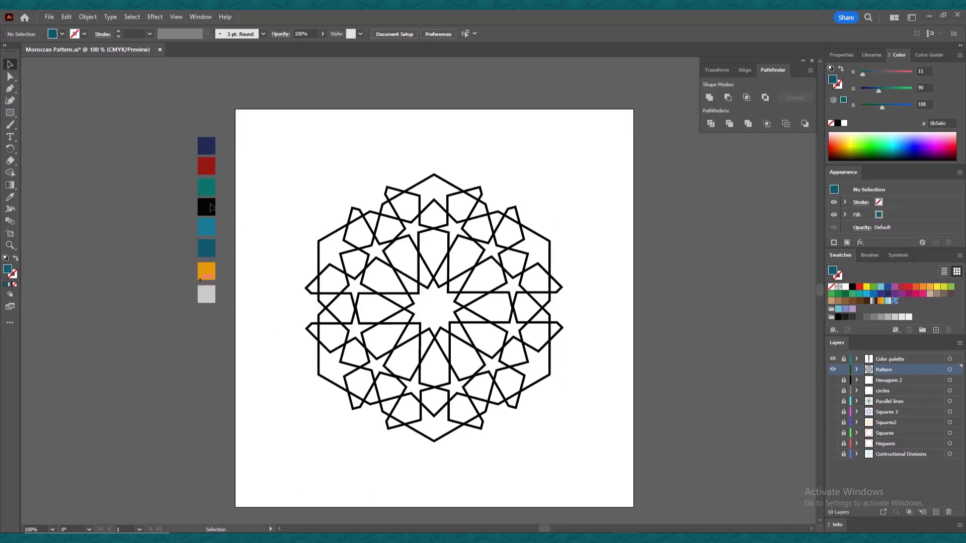
# Set the stroke of the whole pattern to 5 pt in light grey #cdcccc
pyautogui.press('a')
pyautogui.hotkey('ctrl', 'a')
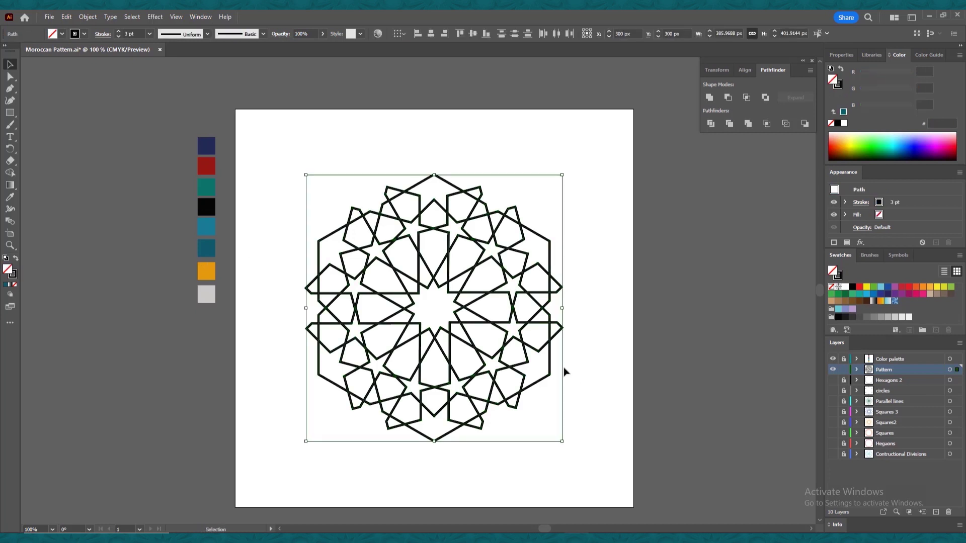
pyautogui.click(119, 32)
pyautogui.click(119, 33)
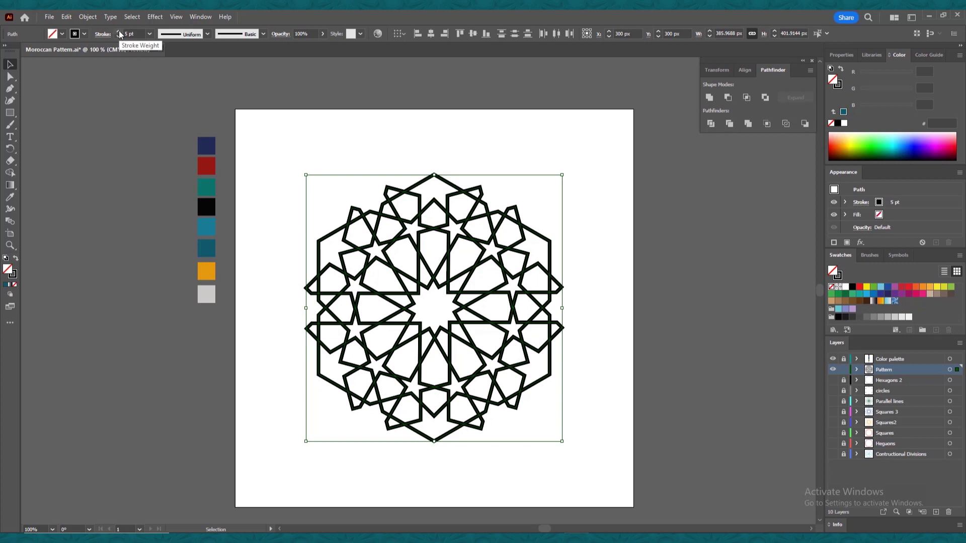
pyautogui.click(895, 318)
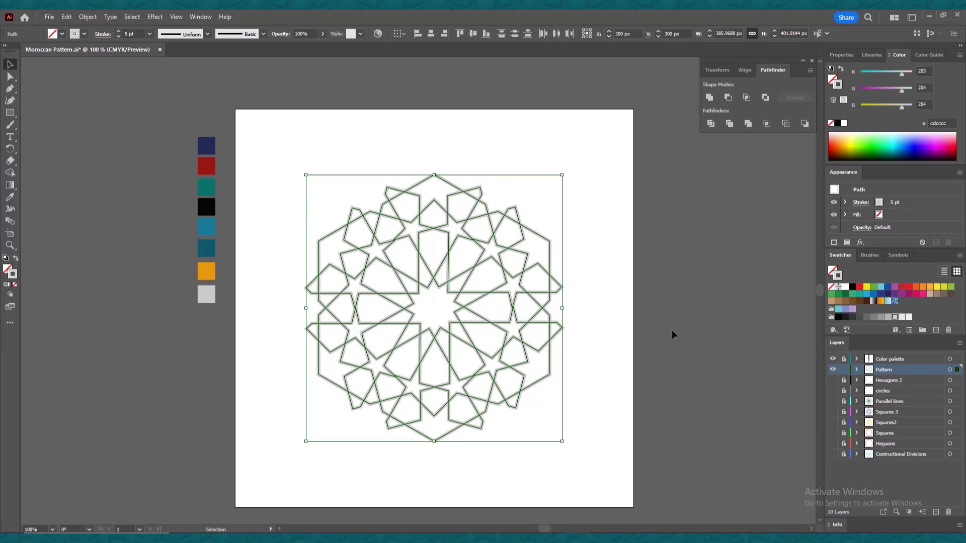
# Live Paint the central star and the small triangular faces around the pattern's outer edge with the palette's orange, #e39a13
pyautogui.press('k')
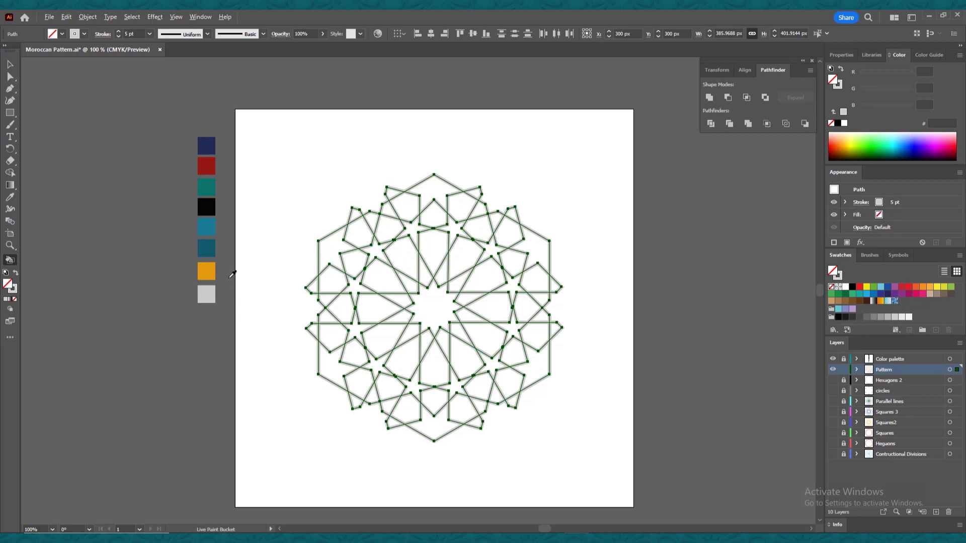
pyautogui.keyDown('alt'); pyautogui.click(205, 267); pyautogui.keyUp('alt')
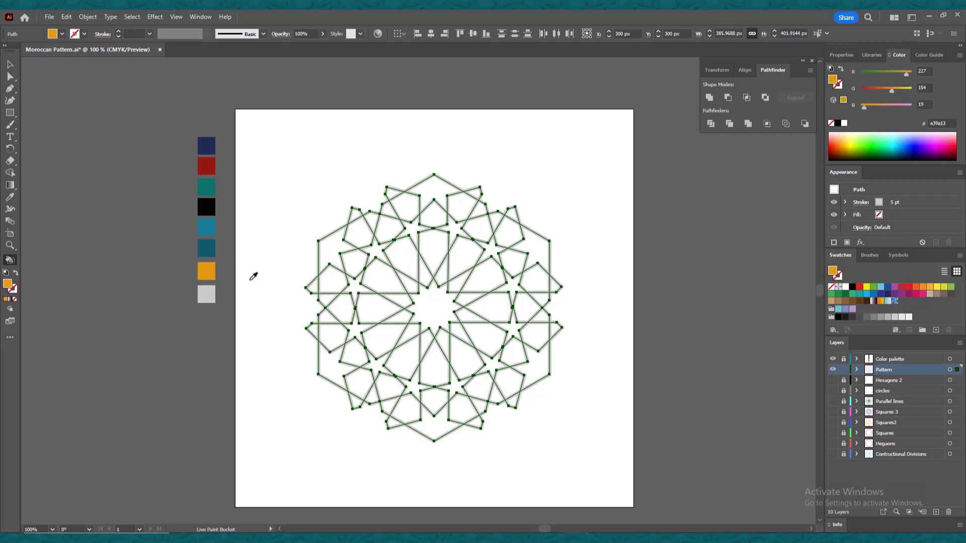
pyautogui.click(438, 321)
pyautogui.click(497, 220)
pyautogui.click(475, 193)
pyautogui.click(392, 194)
pyautogui.click(388, 209)
pyautogui.click(373, 222)
pyautogui.click(356, 215)
pyautogui.click(312, 287)
pyautogui.click(328, 302)
pyautogui.click(312, 329)
pyautogui.click(372, 395)
pyautogui.click(389, 405)
pyautogui.click(393, 422)
pyautogui.click(476, 422)
pyautogui.click(480, 405)
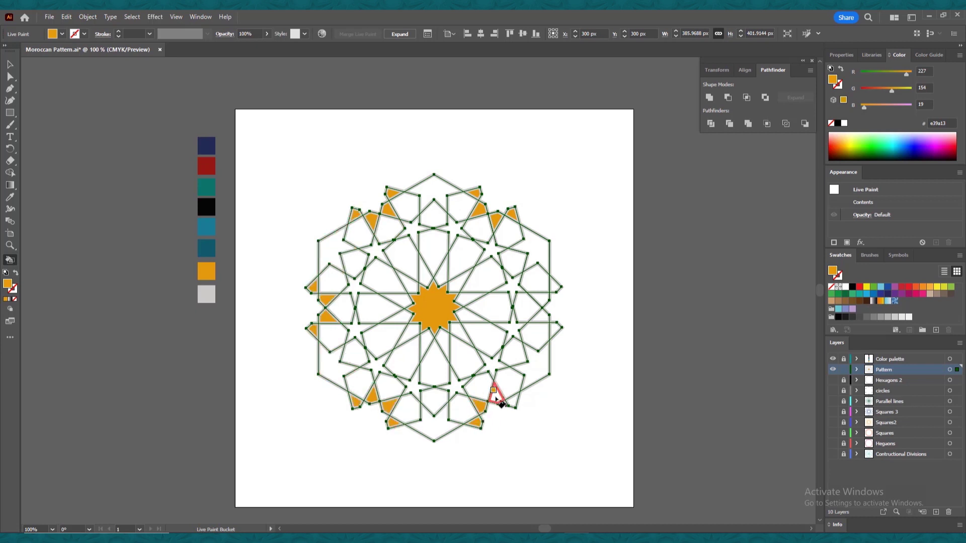
pyautogui.click(511, 400)
pyautogui.click(555, 329)
pyautogui.click(542, 315)
pyautogui.click(541, 300)
pyautogui.click(554, 286)
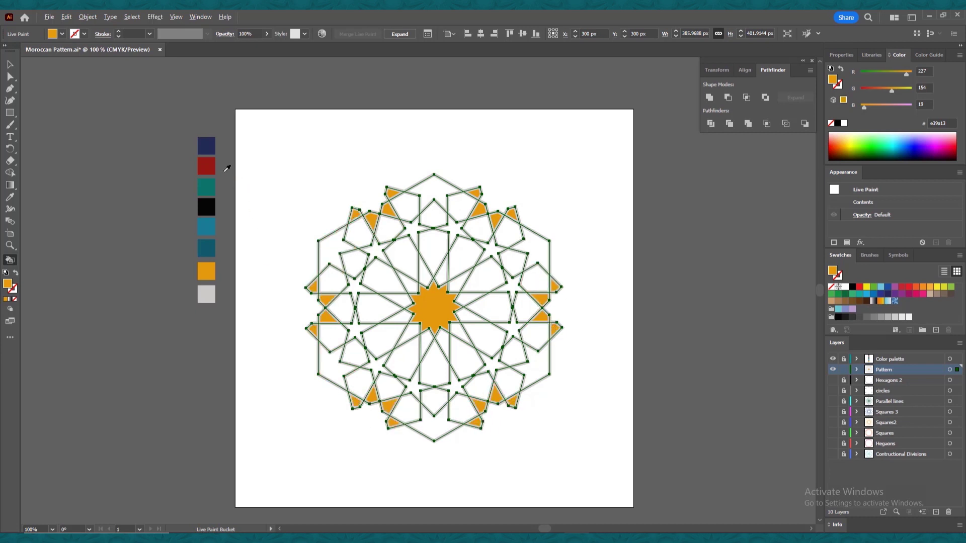
# Live Paint the six arrow-shaped faces at the outer corners and the central star with the palette's navy, #222a55
pyautogui.keyDown('alt'); pyautogui.click(213, 144); pyautogui.keyUp('alt')
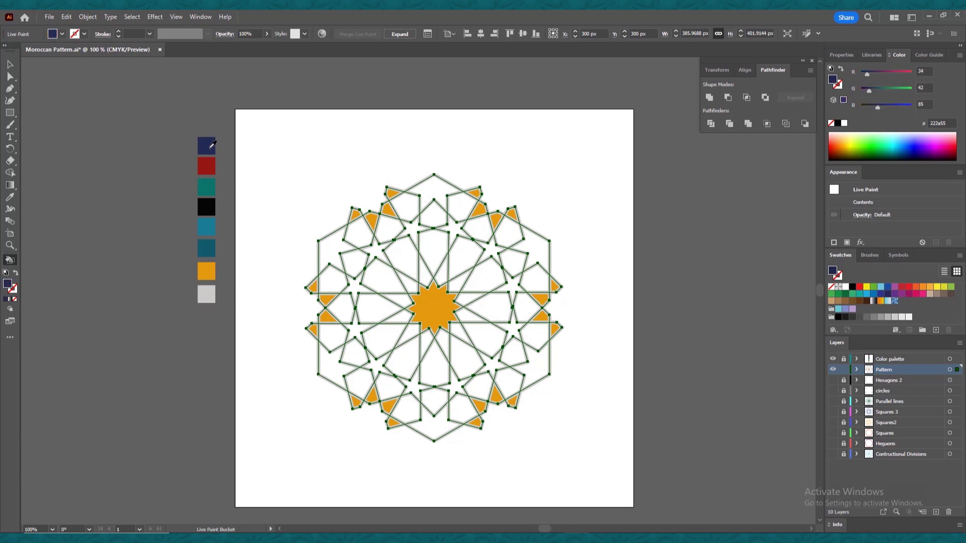
pyautogui.click(431, 200)
pyautogui.click(328, 269)
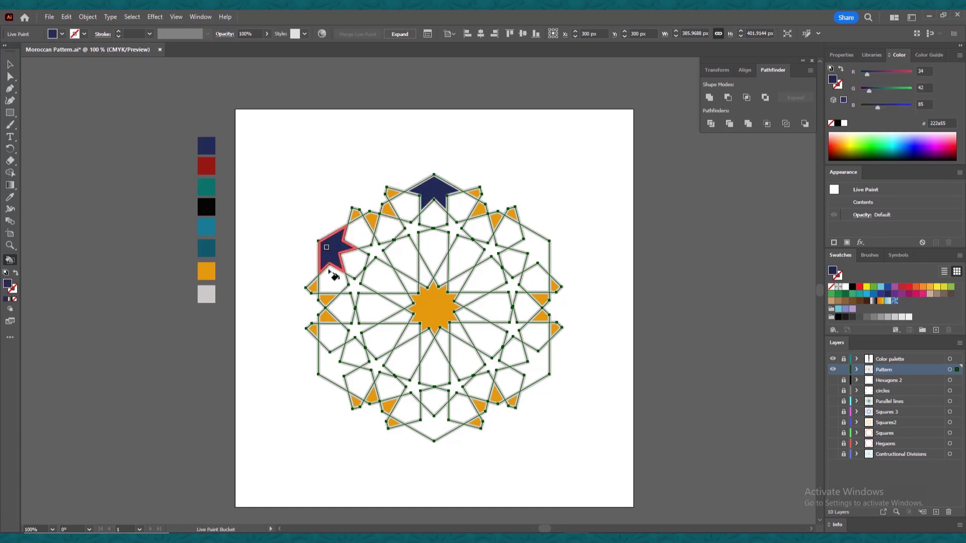
pyautogui.click(332, 362)
pyautogui.click(434, 425)
pyautogui.click(536, 362)
pyautogui.click(536, 251)
pyautogui.click(434, 307)
# Sample the palette's black, #020202, as the Live Paint fill
pyautogui.keyDown('alt'); pyautogui.click(211, 207); pyautogui.keyUp('alt')
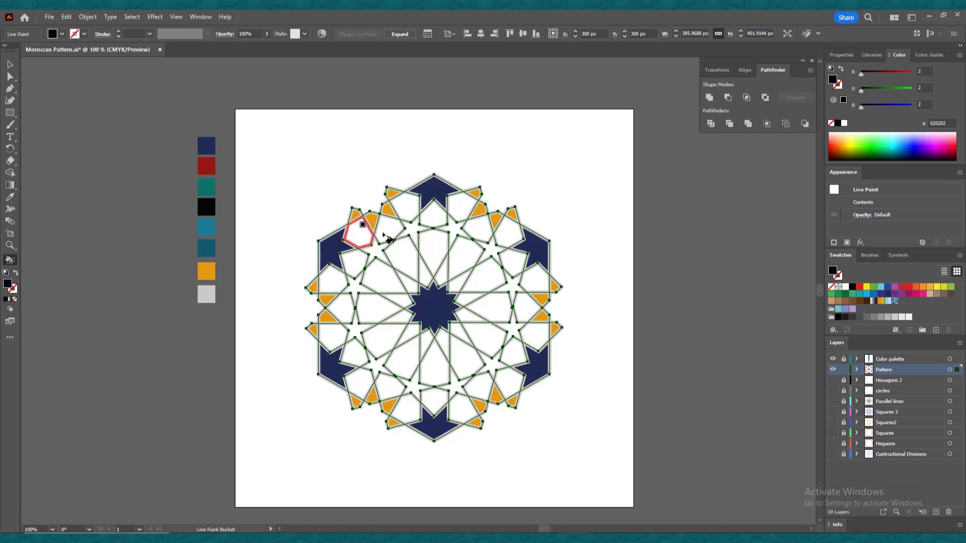